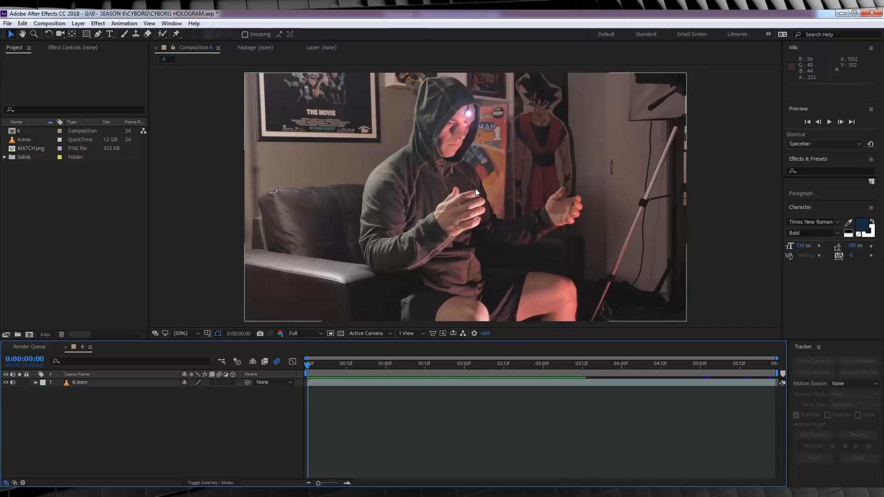
- Scrub and play through the 6.mov footage, ending on the composition's first frame
click(132, 24)
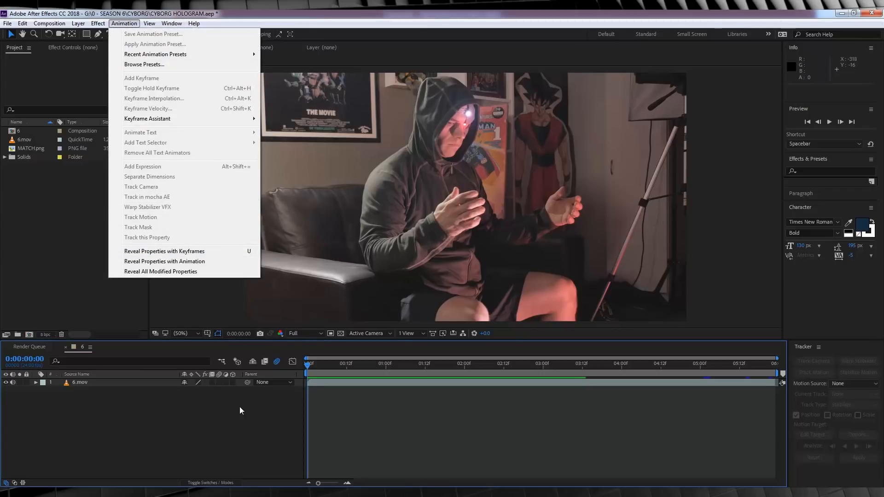
click(248, 423)
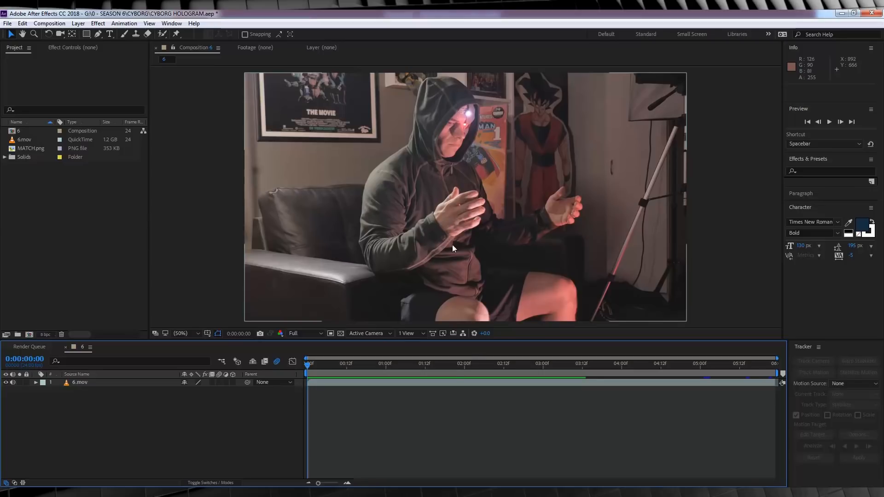
drag(404, 369, 482, 363)
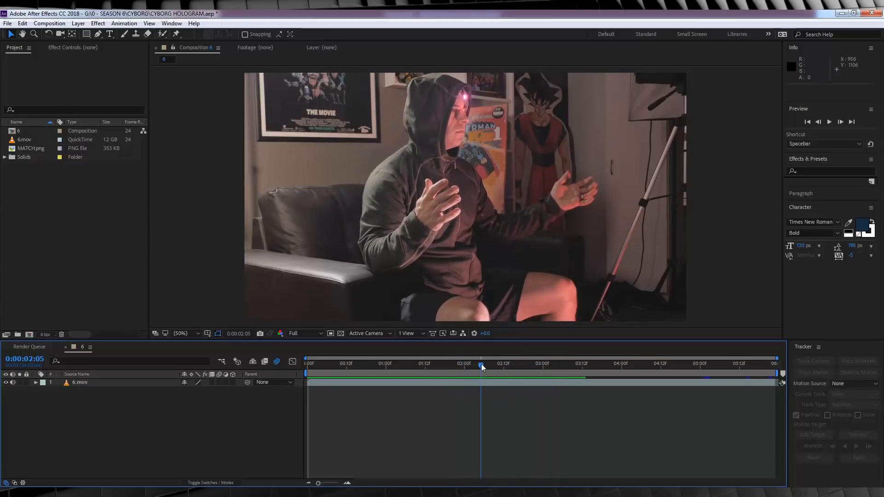
key(space)
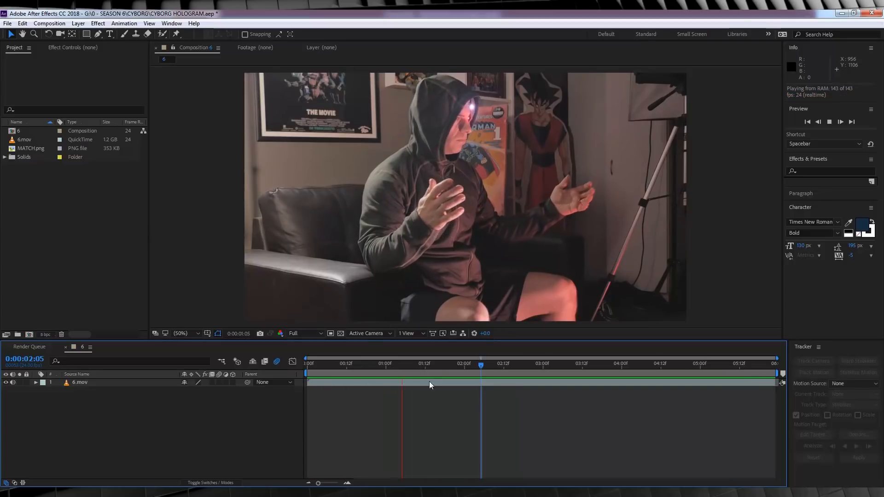
click(309, 364)
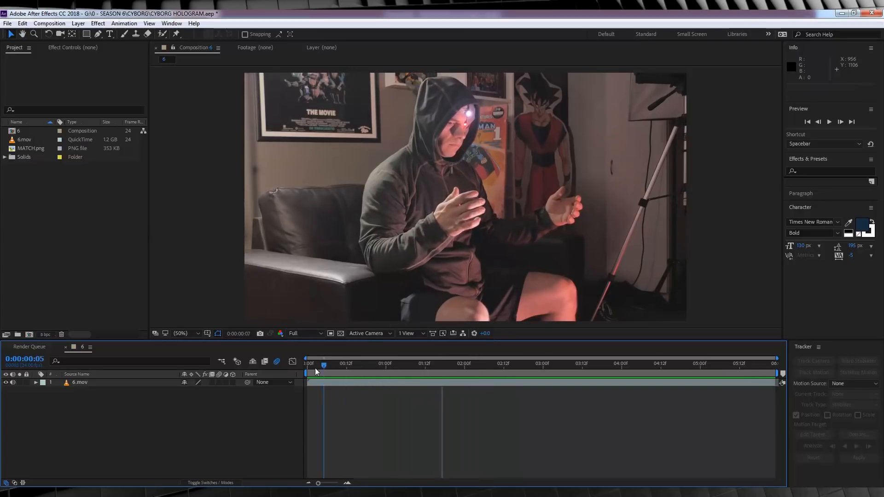
- Send the 6.mov layer to mocha AE for tracking and create the new mocha project with its default clip settings
click(81, 384)
click(131, 24)
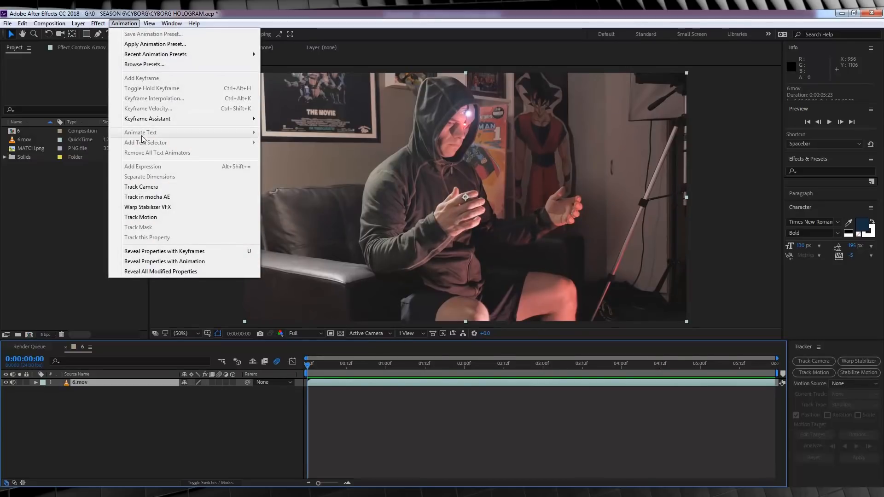
click(152, 197)
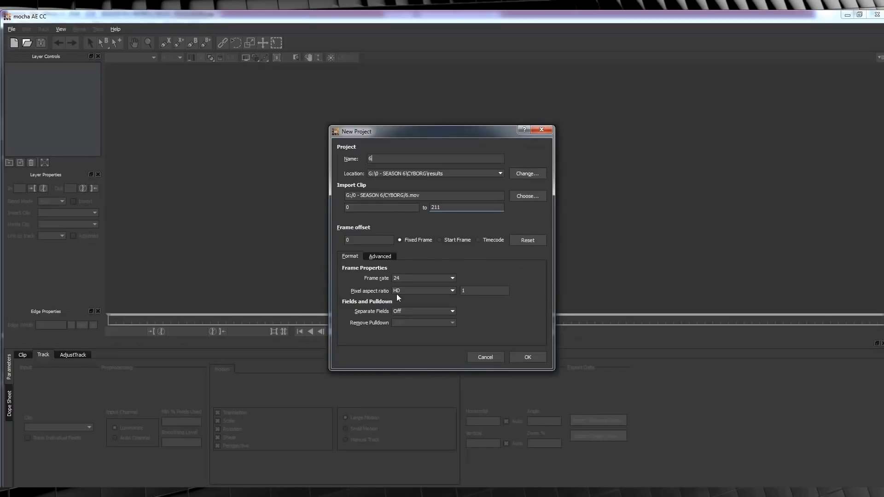
click(528, 357)
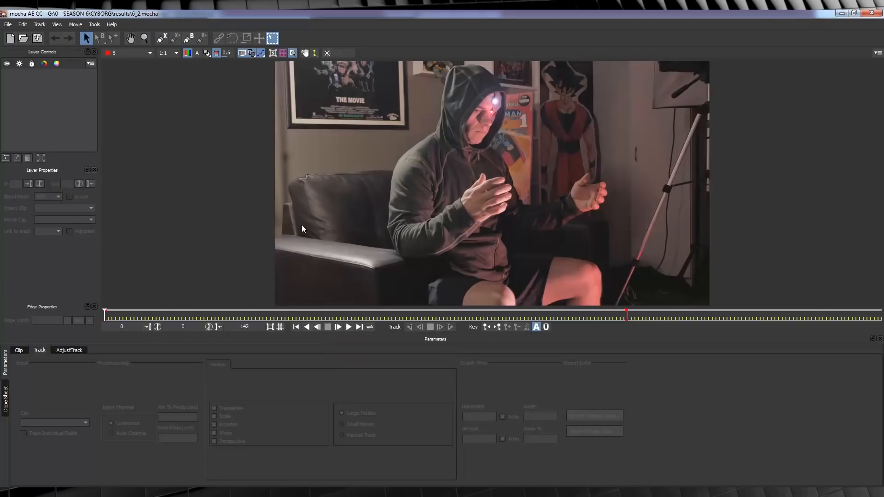
- Start an X-Spline roto shape on the near hand at the first frame, placing its first point between the fingers
click(144, 38)
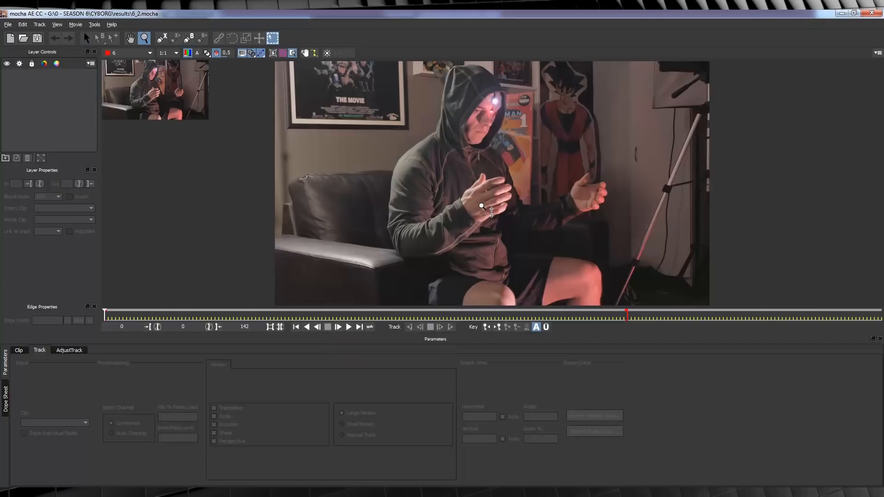
scroll(483, 206, up, 6)
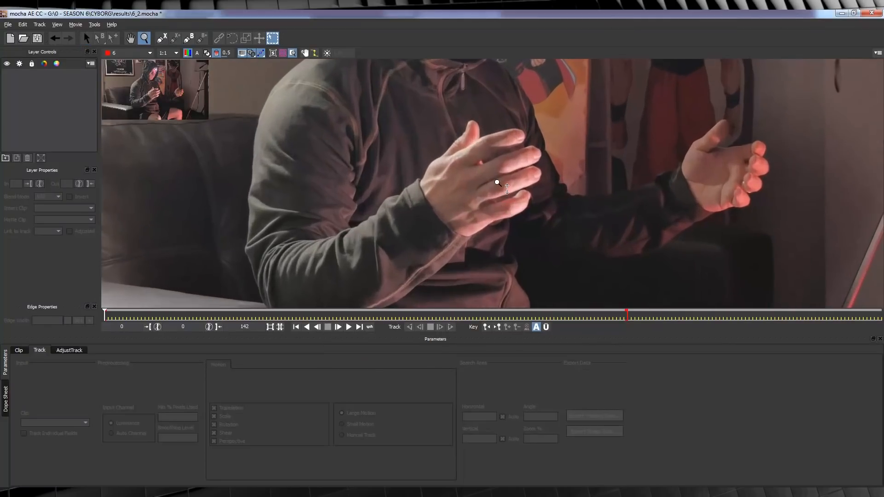
scroll(500, 203, up, 1)
click(162, 39)
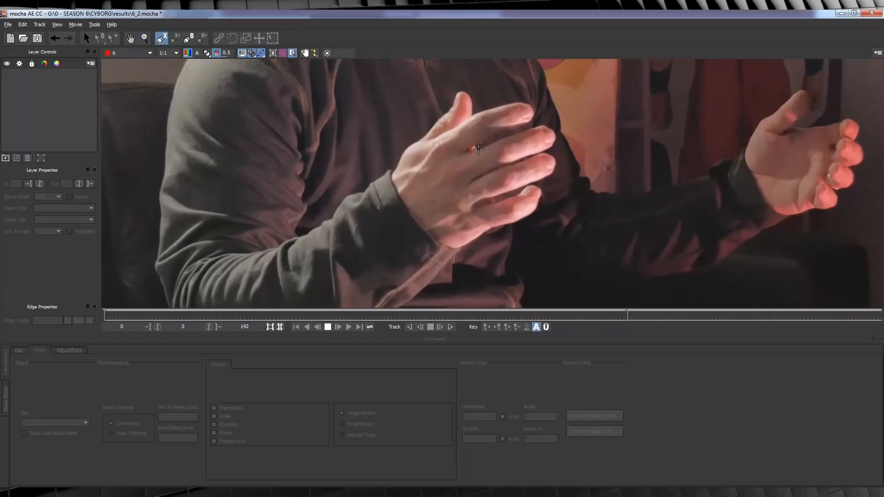
click(478, 148)
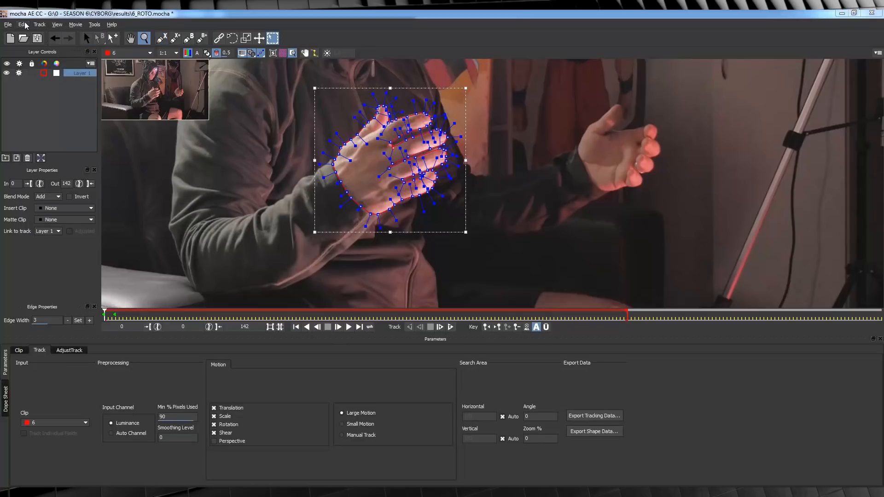
click(8, 25)
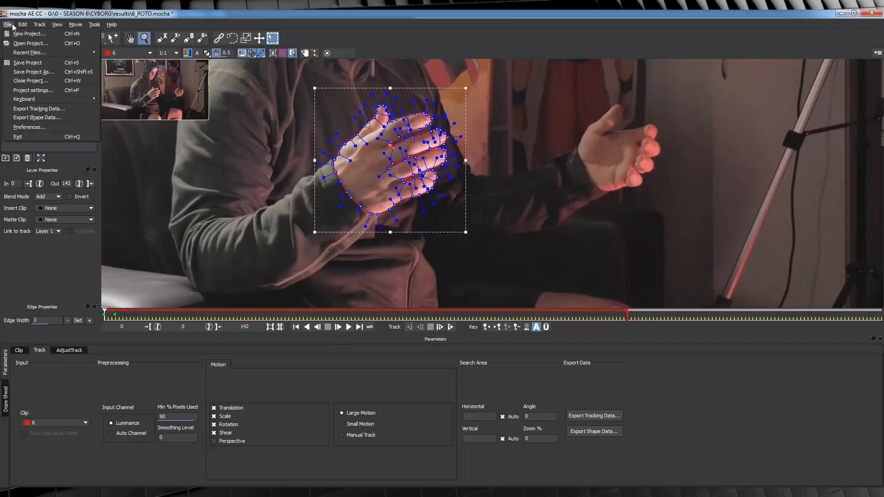
mouse_move(22, 24)
click(29, 55)
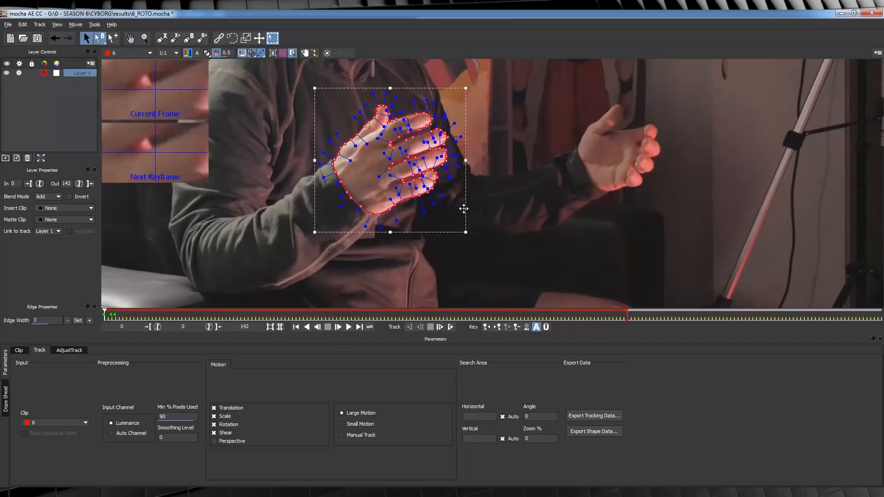
click(516, 248)
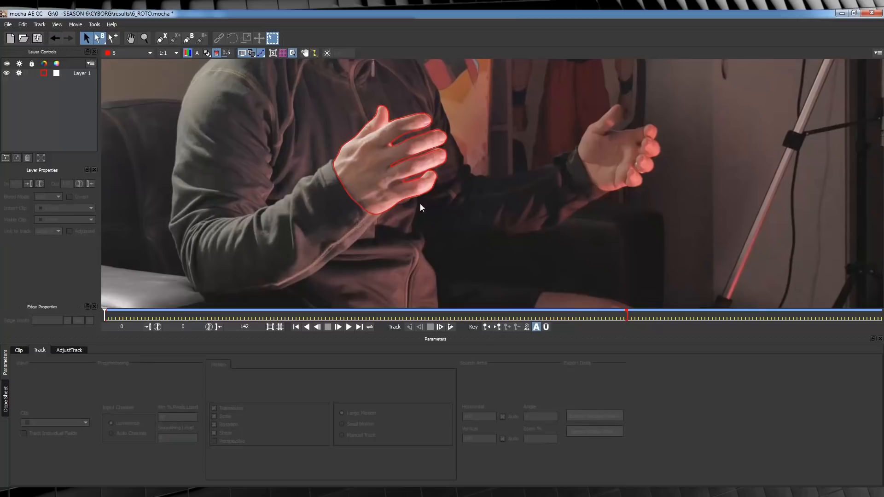
- Track Layer 1's hand shape forward through the whole clip and return to the first frame
click(79, 74)
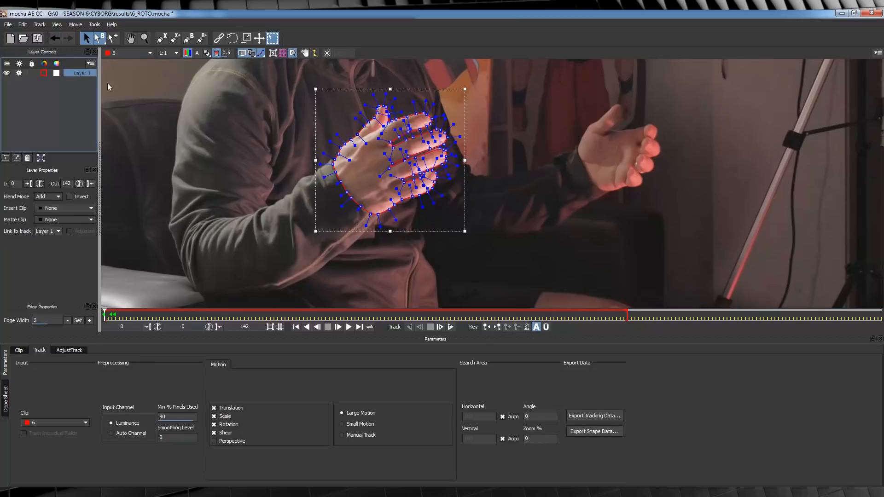
click(451, 327)
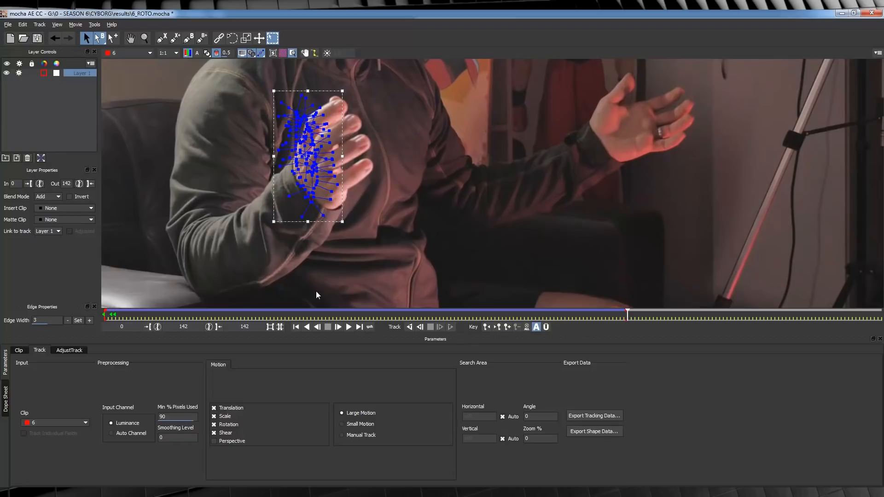
click(296, 327)
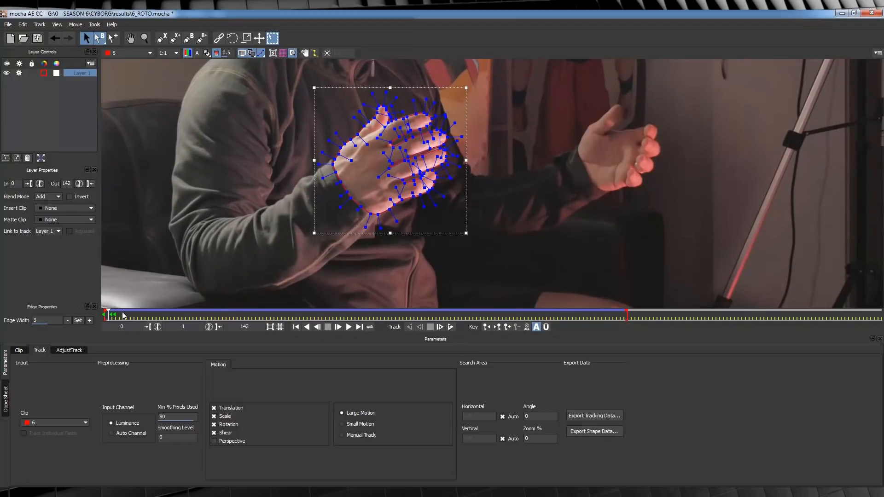
- At frame 19, reposition Layer 1's spline points around the little and ring fingers to follow their edges
drag(111, 316, 175, 315)
click(511, 170)
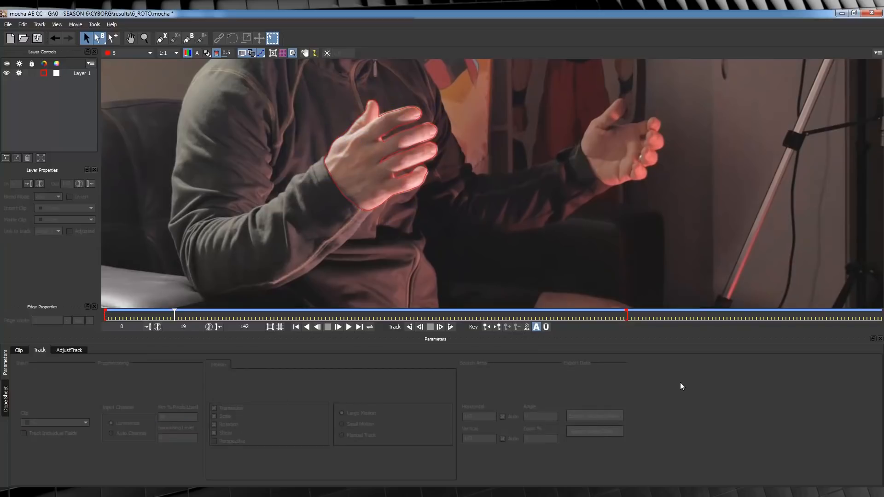
click(428, 170)
click(144, 38)
drag(421, 149, 418, 80)
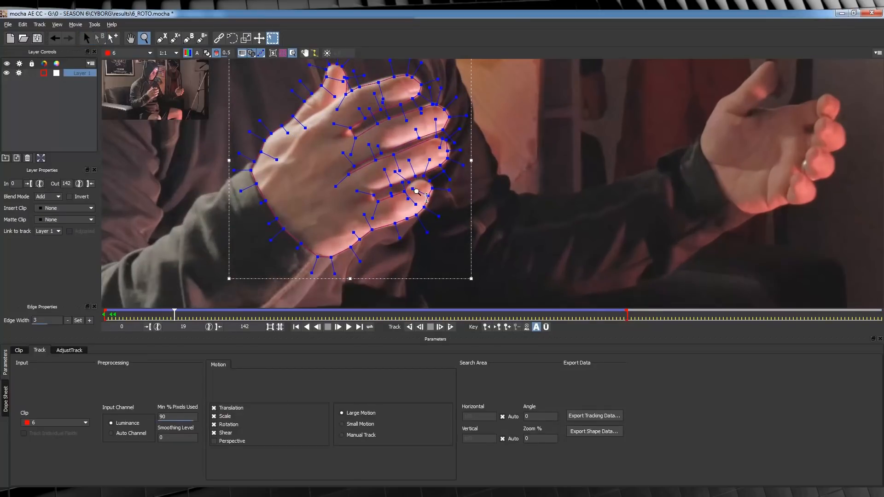
click(87, 38)
drag(428, 195, 411, 171)
drag(424, 176, 390, 196)
drag(448, 152, 450, 151)
drag(446, 140, 450, 144)
drag(394, 154, 394, 154)
- At frame 19, fit the spline points around the middle and index fingers, the thumb gap and the hand's lower edge
drag(443, 130, 446, 109)
drag(432, 105, 430, 102)
drag(421, 109, 376, 123)
drag(355, 138, 351, 136)
drag(351, 128, 353, 130)
drag(412, 77, 378, 79)
drag(352, 90, 349, 80)
drag(395, 223, 396, 225)
- Between frames 19 and 39, refine the outline along the thumb and the back of the hand
drag(208, 309, 215, 310)
drag(362, 84, 362, 82)
drag(309, 93, 344, 153)
drag(350, 89, 350, 87)
drag(307, 106, 309, 106)
drag(259, 153, 261, 154)
- At frame 39, correct the spline points at the middle fingertips and along the thumb
drag(215, 310, 248, 310)
drag(401, 118, 403, 117)
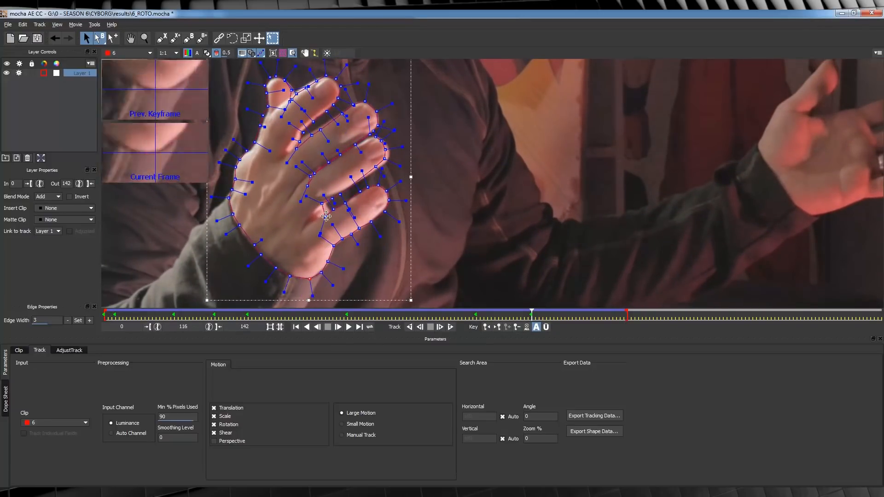
drag(263, 124, 260, 126)
- Step through the frames after 39 and reshape the outline around the shifted fingers, thumb and wrist
click(338, 327)
click(338, 327)
click(338, 327)
click(338, 327)
drag(356, 208, 367, 208)
drag(306, 279, 309, 283)
drag(240, 73, 286, 115)
key(Left)
key(Left)
drag(343, 110, 338, 114)
drag(416, 157, 352, 220)
drag(388, 189, 375, 218)
- Advance several frames, stopping short of frame 122, and correct the outline points on the fingers and the back of the hand
key(Right)
- At frame 122, reshape the outline around the motion-blurred fingers, thumb and wrist
key(Right)
key(Right)
drag(339, 150, 343, 143)
drag(295, 188, 301, 179)
drag(287, 138, 291, 134)
key(Right)
drag(374, 218, 426, 234)
drag(340, 249, 347, 267)
drag(244, 187, 238, 187)
drag(325, 219, 352, 229)
drag(367, 164, 432, 174)
drag(348, 136, 426, 130)
drag(338, 118, 395, 102)
drag(297, 134, 349, 85)
drag(284, 155, 324, 94)
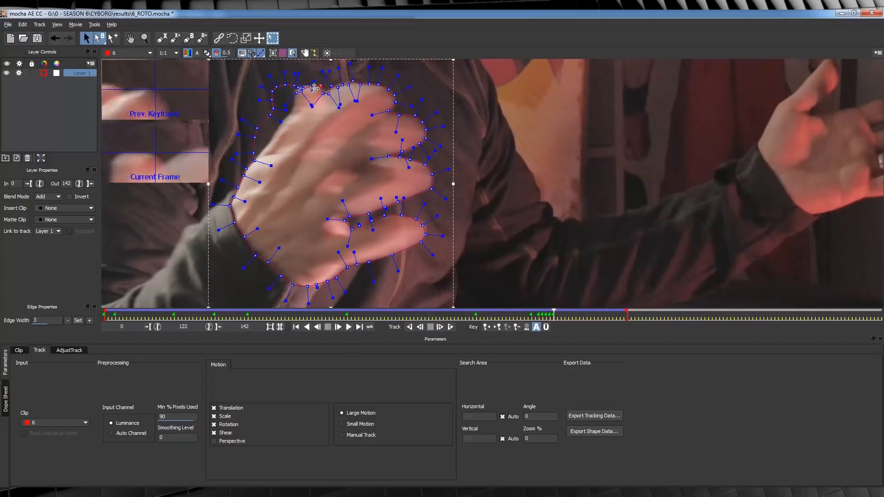
- At frame 124, move the spline points to match the spread fingers, the thumb and the wrist edge
key(Right)
key(Right)
drag(412, 216, 470, 194)
drag(454, 150, 474, 156)
drag(436, 128, 450, 119)
drag(409, 106, 423, 112)
drag(364, 100, 400, 118)
drag(354, 102, 361, 125)
drag(277, 256, 269, 254)
drag(259, 205, 248, 203)
drag(297, 143, 302, 148)
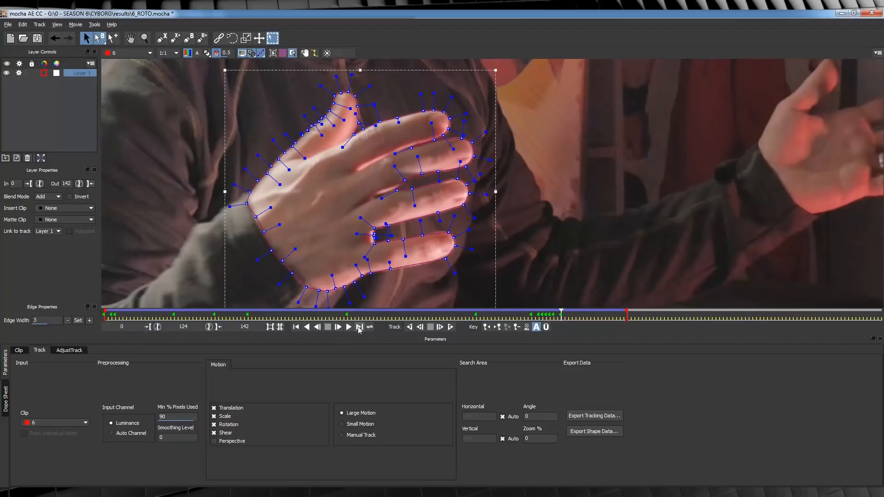
- Advance a few frames past 124 and refit the outline around the fingers, thumb and wrist
key(Right)
key(Right)
key(Right)
key(Right)
key(Right)
drag(374, 238, 371, 243)
drag(384, 272, 386, 276)
drag(413, 94, 499, 130)
drag(310, 135, 314, 140)
drag(255, 221, 258, 224)
- Revisit an earlier frame near 124 and adjust groups of spline points around the fingers and wrist
drag(580, 313, 558, 314)
drag(292, 194, 267, 227)
drag(364, 217, 455, 286)
drag(379, 192, 384, 186)
drag(407, 103, 412, 97)
- Move towards the end of the clip and reposition the point groups on the palm's lower edge and the upper fingers
click(359, 327)
click(317, 327)
drag(304, 251, 383, 304)
drag(318, 94, 371, 140)
drag(351, 119, 347, 116)
- At frame 139, fit the outline to the index finger, the thumb side and the gaps between the fingers
drag(606, 313, 617, 313)
drag(301, 125, 407, 198)
drag(305, 88, 333, 113)
drag(332, 111, 329, 107)
drag(420, 174, 400, 180)
drag(358, 219, 361, 211)
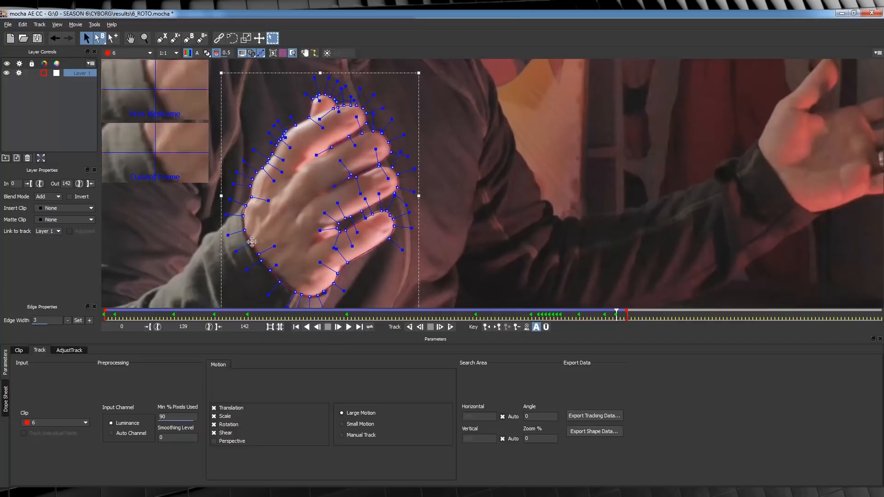
- Match the hand outline to the fingers, thumb and wrist at frames 141 and 142
drag(617, 313, 625, 313)
drag(399, 157, 359, 195)
drag(381, 176, 377, 175)
drag(396, 206, 352, 251)
drag(362, 226, 383, 224)
drag(317, 95, 351, 138)
drag(333, 118, 345, 115)
click(377, 122)
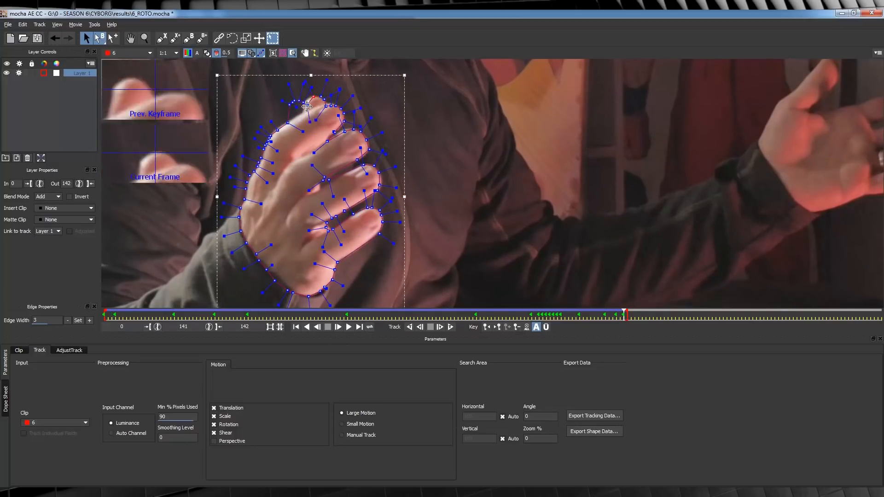
click(338, 327)
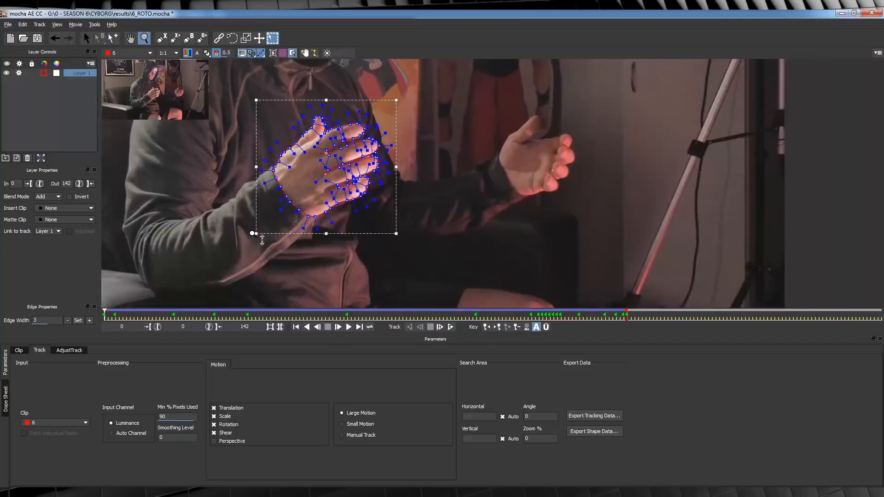
drag(252, 233, 252, 267)
- Play back the clip to check the hand and sleeve roto shapes against the arm's motion
click(349, 327)
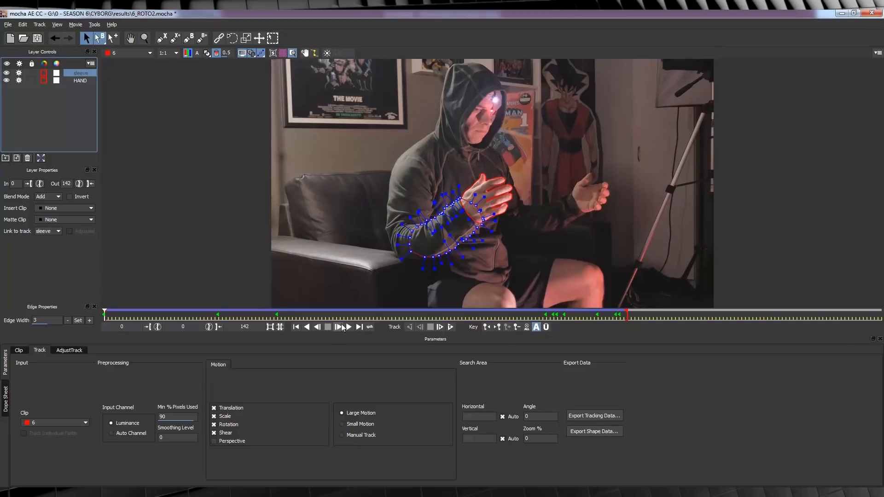
click(349, 327)
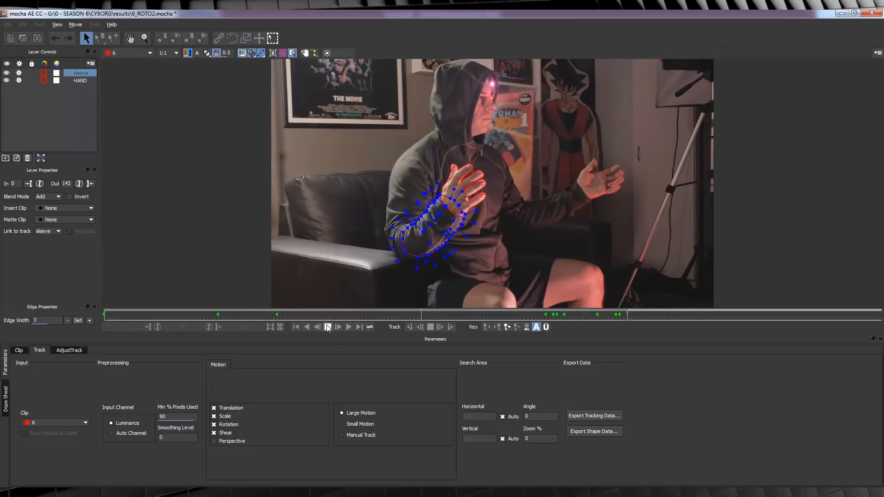
click(328, 327)
- Move the sleeve layer below the HAND layer in the layer order
drag(80, 76, 79, 89)
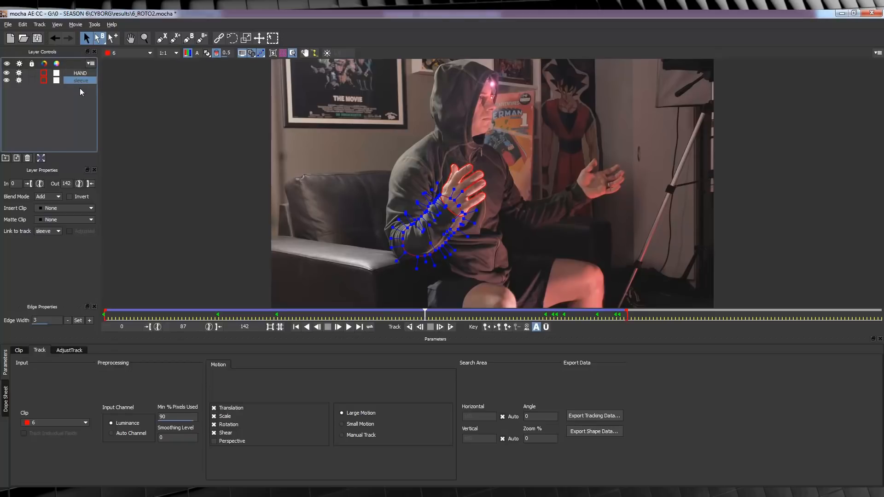
click(81, 74)
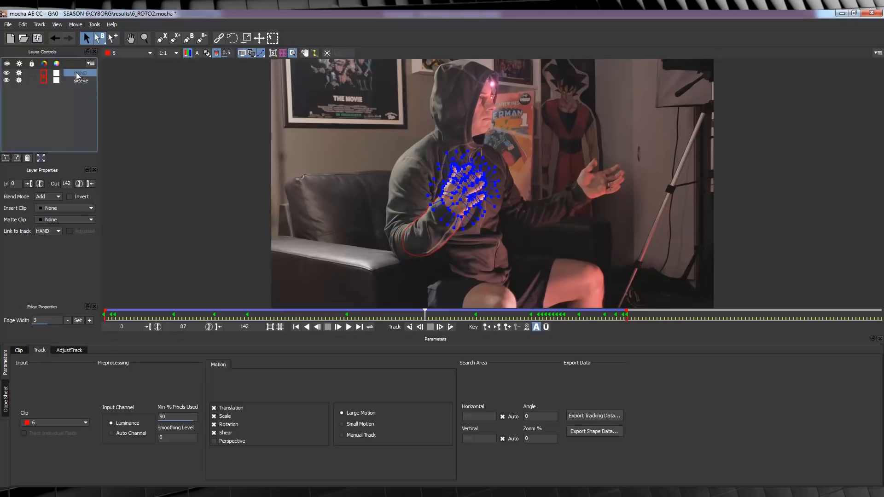
click(75, 95)
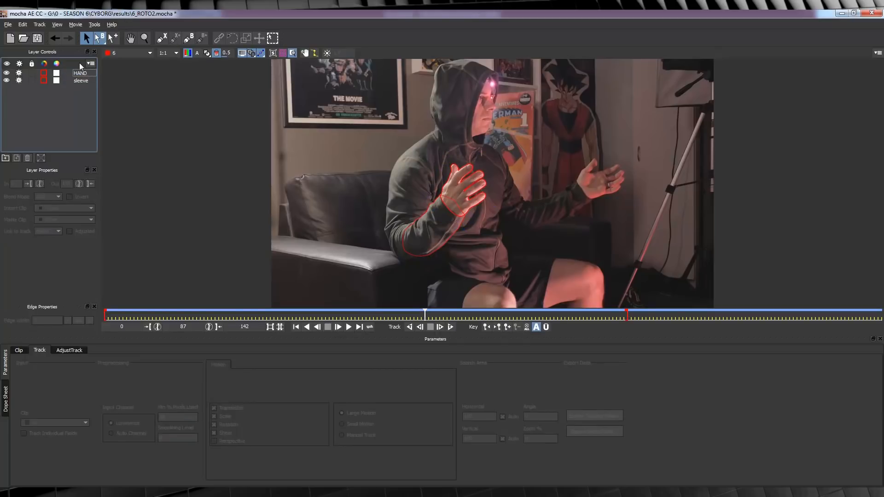
- Select the HAND and sleeve layers and copy the shape data of all layers to the clipboard as mocha shape data for AE
click(78, 73)
shift+click(79, 79)
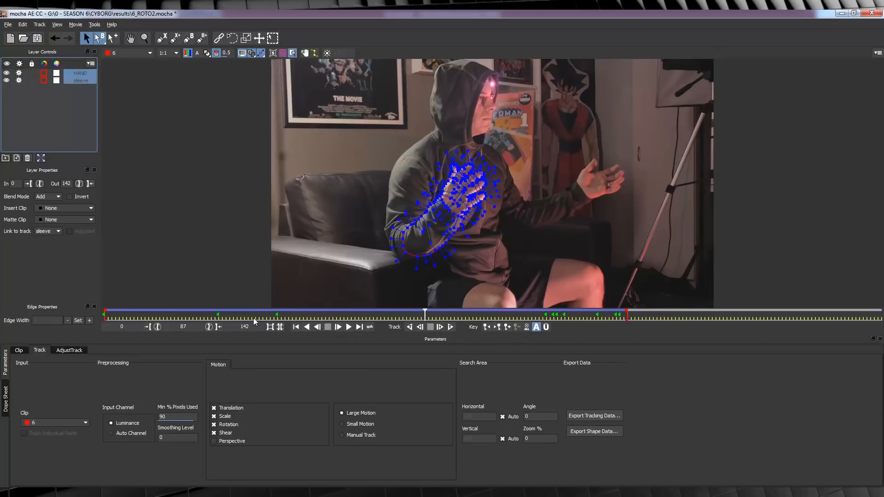
click(596, 432)
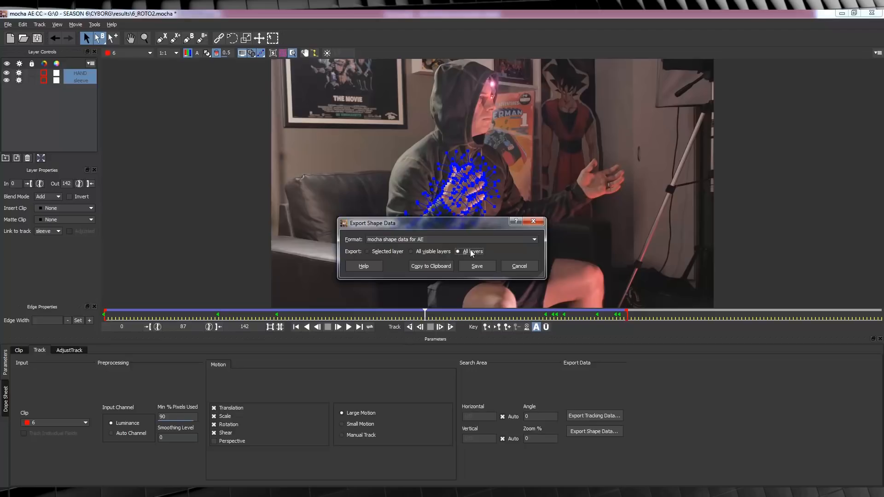
click(432, 266)
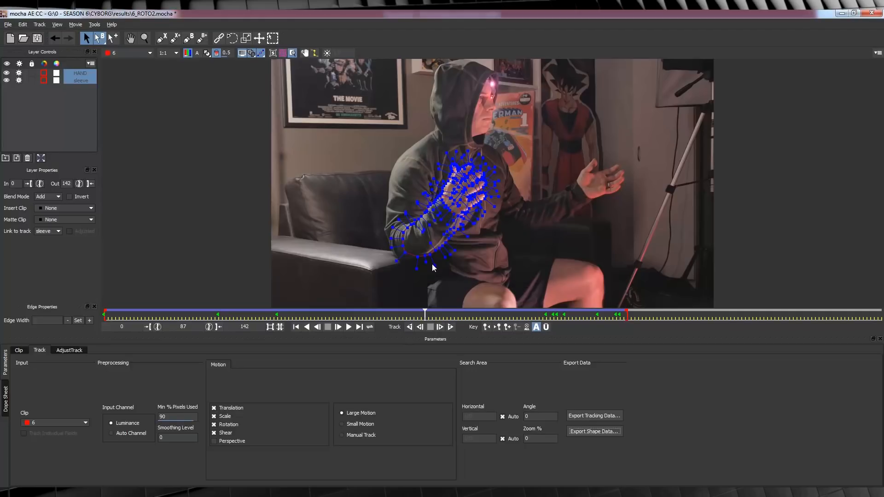
- Switch to After Effects, paste the mocha shape data onto the 6.mov layer and preview the cutout arm
key(alt+Tab)
click(77, 379)
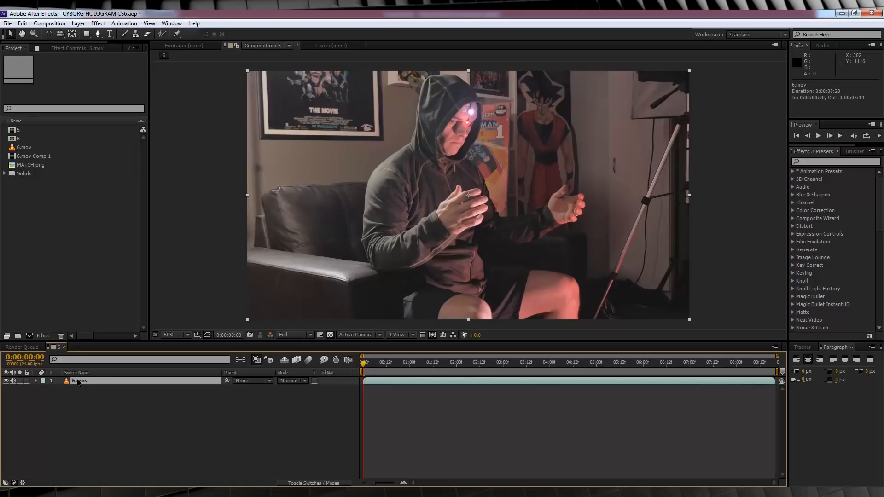
key(ctrl+v)
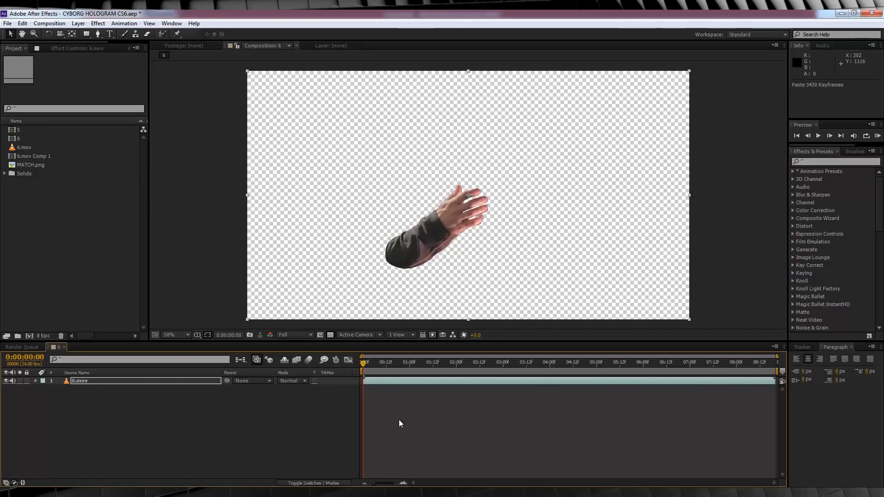
key(space)
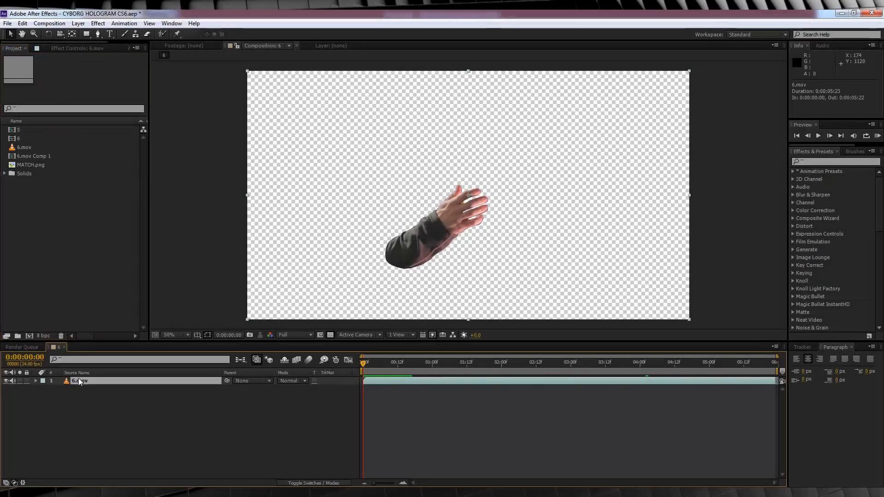
- Duplicate the 6.mov layer and delete the sleeve and HAND shape effects from the lower copy
key(ctrl+d)
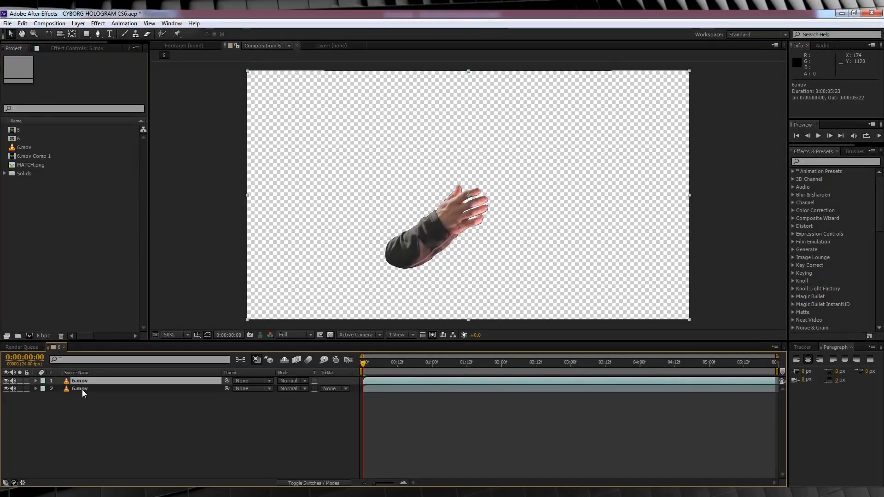
click(82, 390)
click(78, 46)
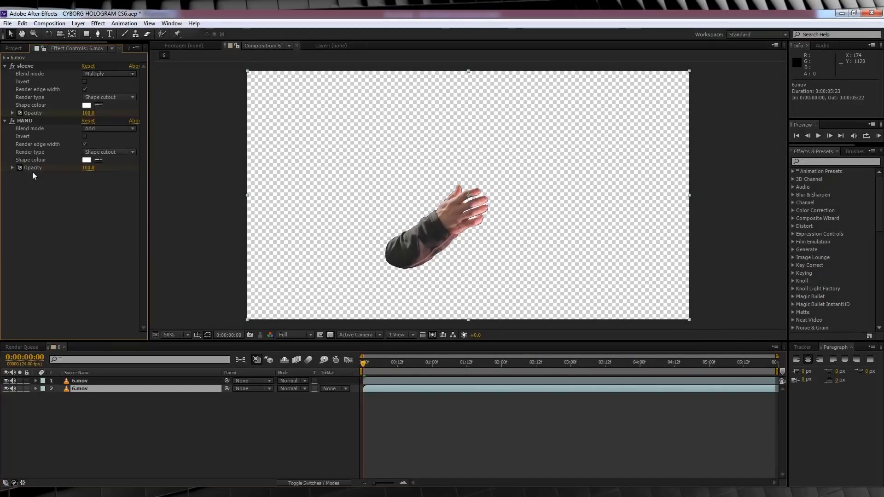
click(24, 66)
shift+click(23, 121)
key(Delete)
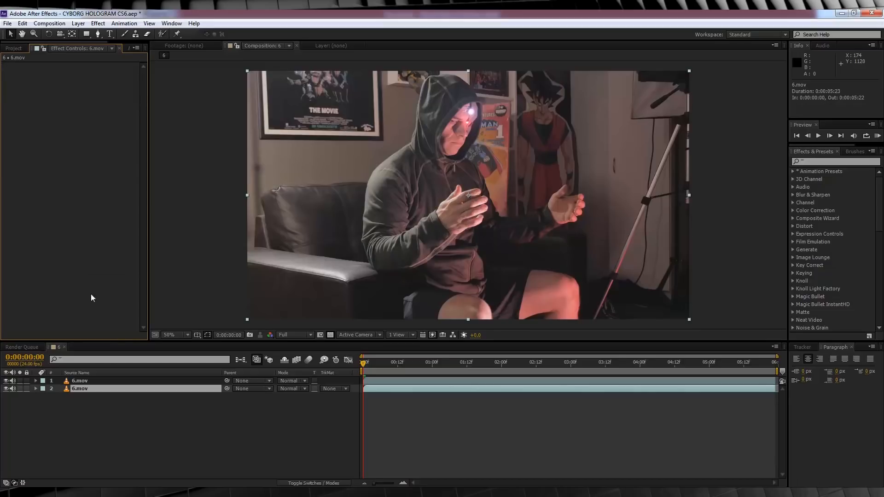
- Pre-compose the upper 6.mov layer as 6.mov Comp 2, moving all attributes into the new composition
click(82, 383)
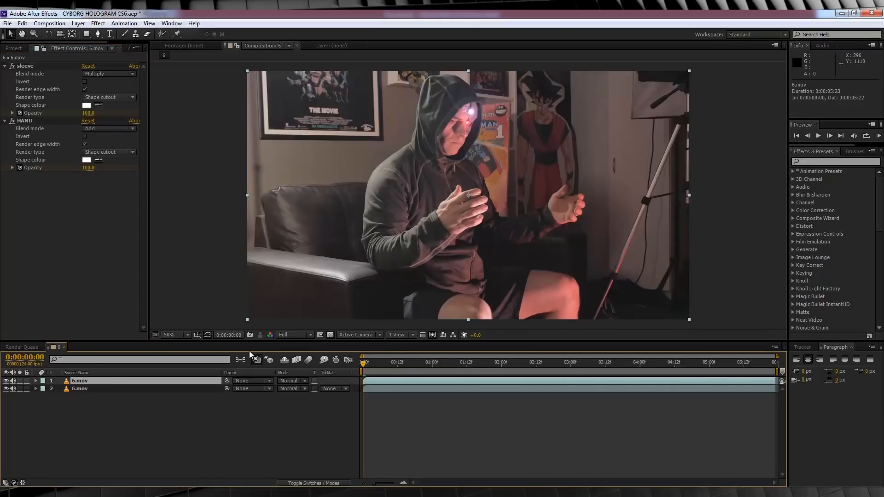
right_click(87, 382)
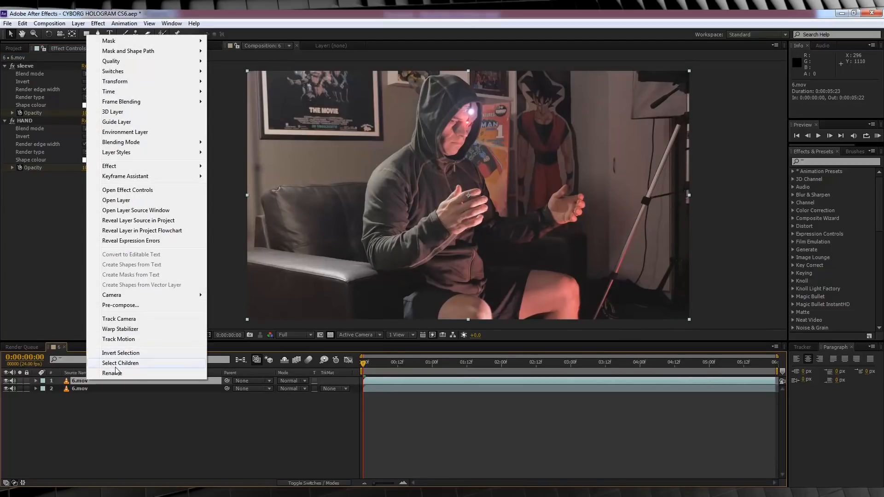
click(119, 305)
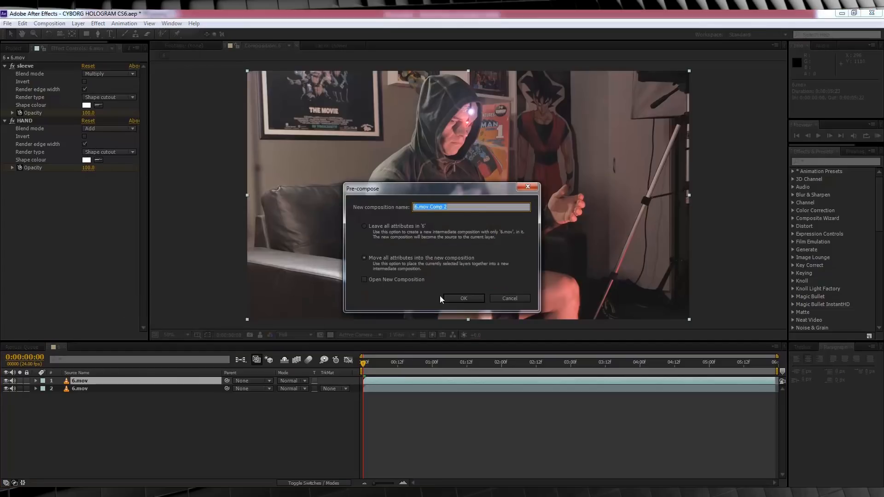
click(464, 298)
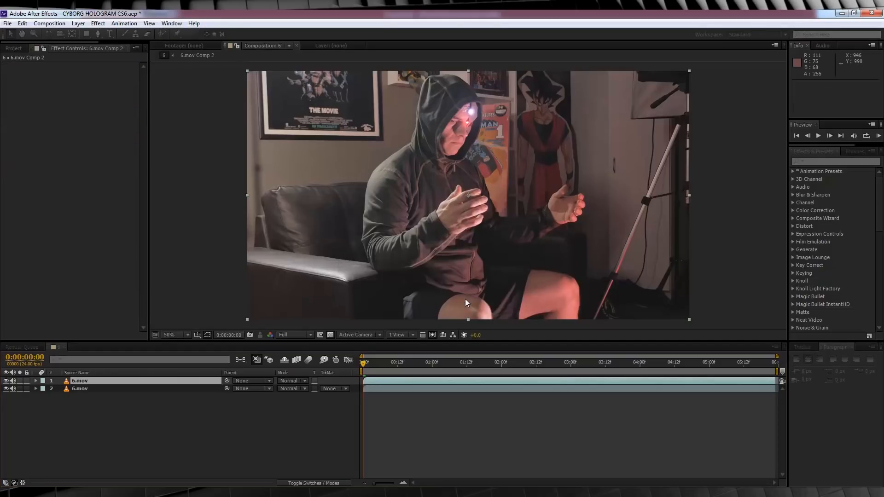
- Apply the Matte Choker effect to 6.mov Comp 2 and hide the lower 6.mov layer
click(864, 161)
text(choke)
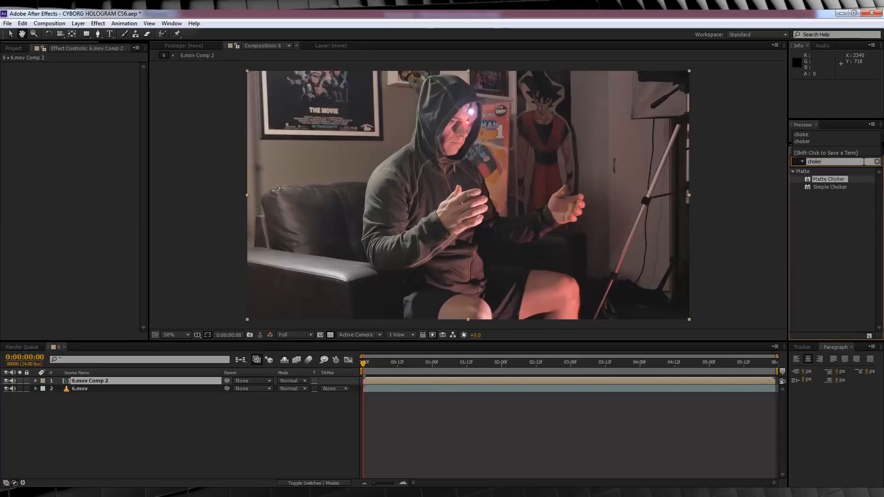
drag(829, 179, 49, 209)
click(6, 389)
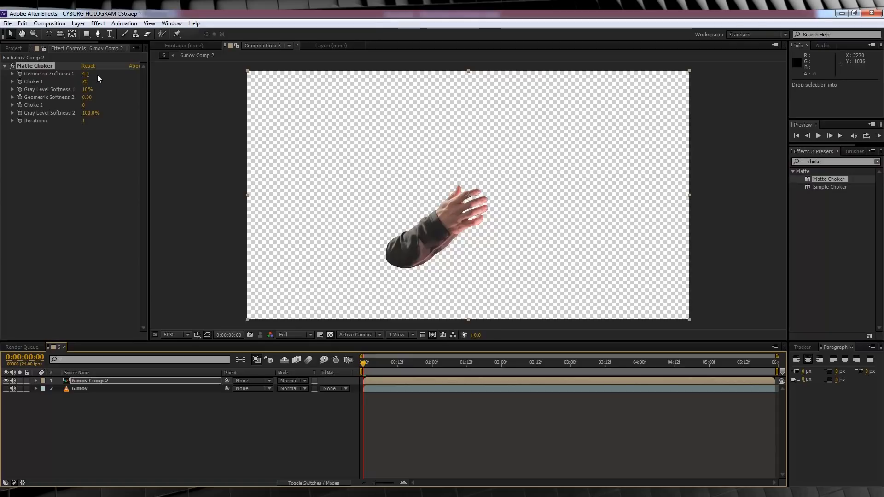
- Set the Matte Choker's Choke 1 to 100 and Gray Level Softness 1 to 39%, and unhide the lower 6.mov layer
click(85, 81)
text(100)
key(Return)
click(85, 89)
text(39)
key(Return)
click(13, 66)
click(13, 65)
click(12, 65)
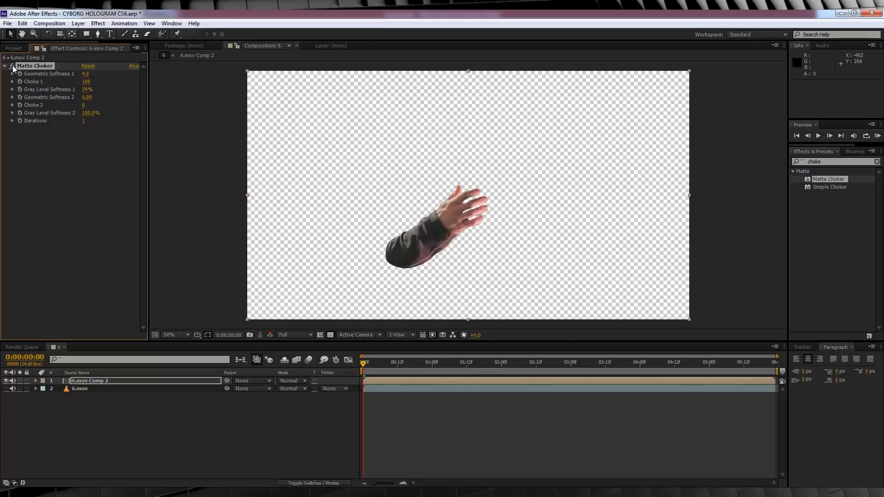
click(7, 389)
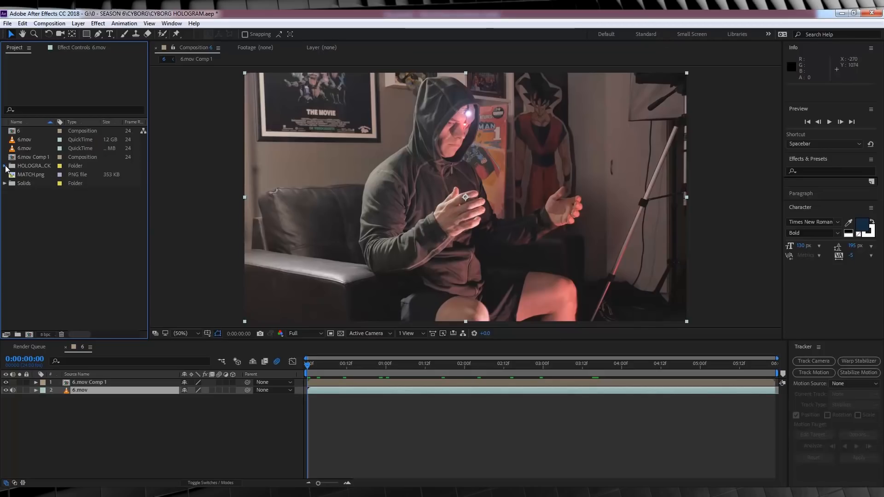
- Examine the CYBORG HOLOGRAM PNG images in the HOLOGRAM PACK folder
click(38, 165)
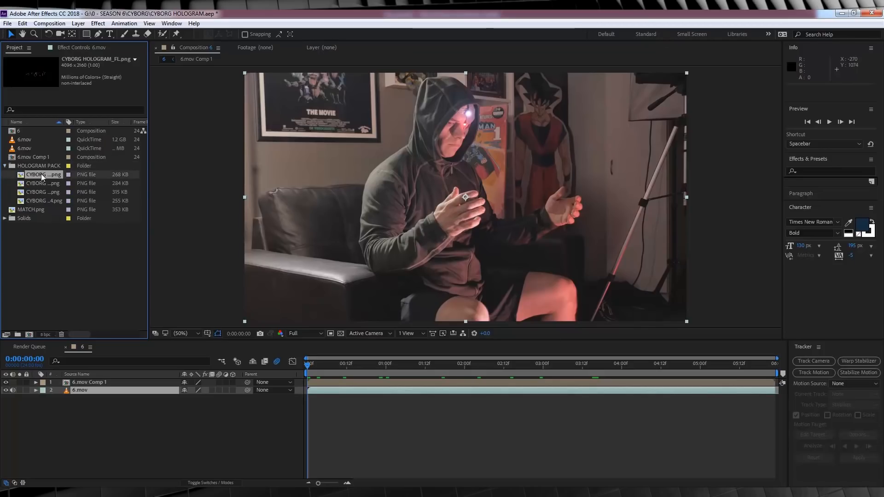
click(43, 184)
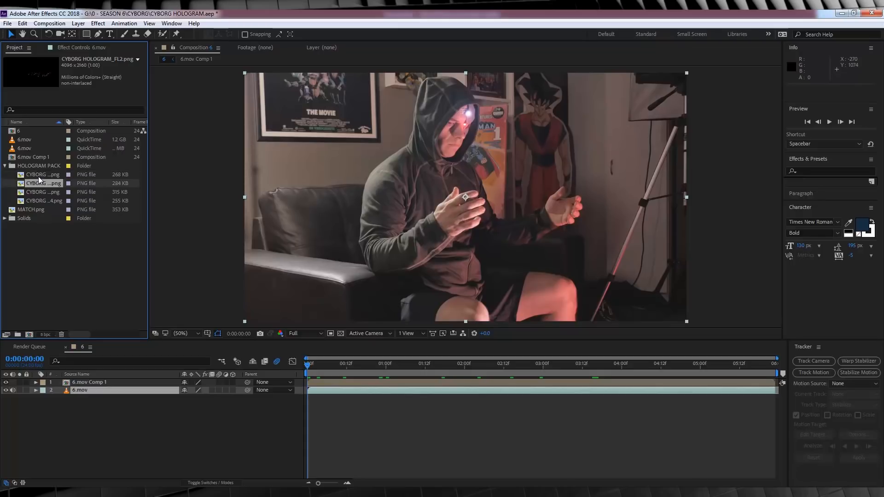
double_click(38, 174)
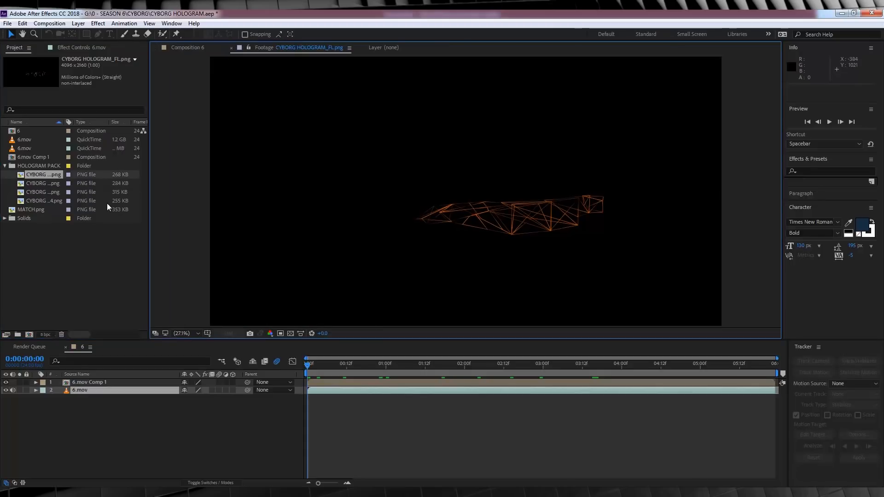
double_click(53, 196)
double_click(53, 203)
double_click(50, 186)
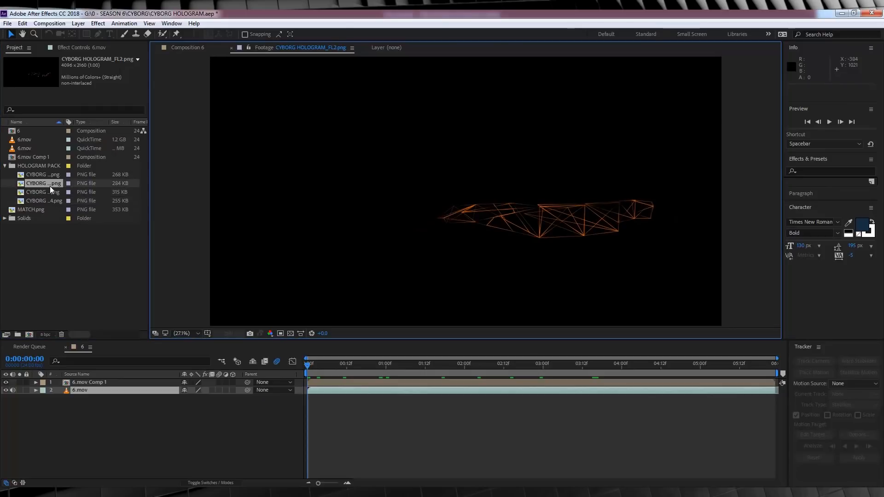
click(34, 175)
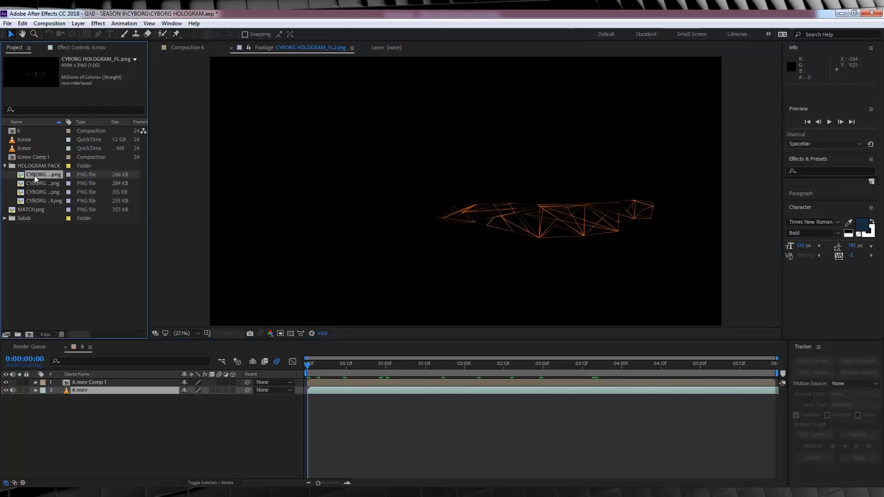
double_click(34, 176)
click(5, 166)
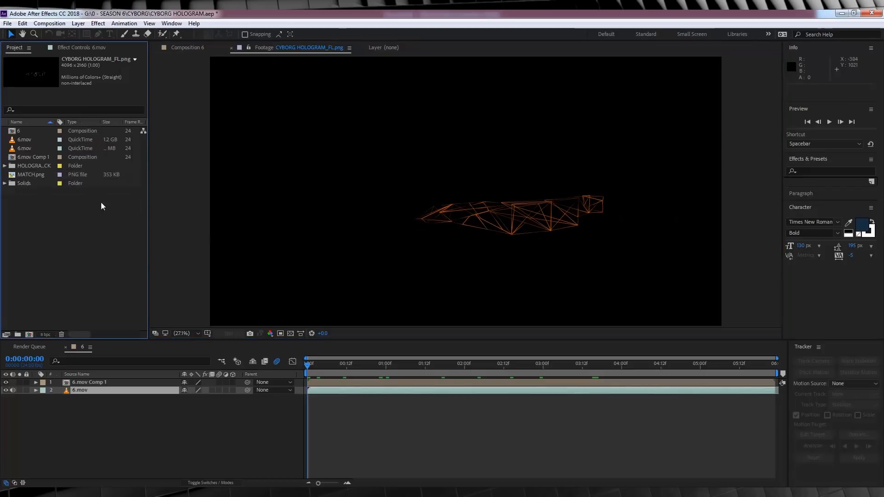
- Send composition 6's 6.mov layer to mocha AE and create a new project named hologram
click(180, 51)
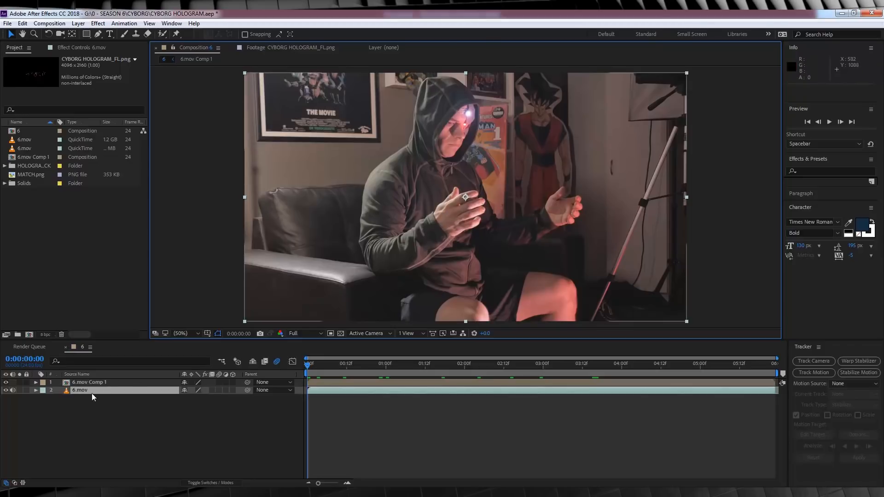
click(79, 390)
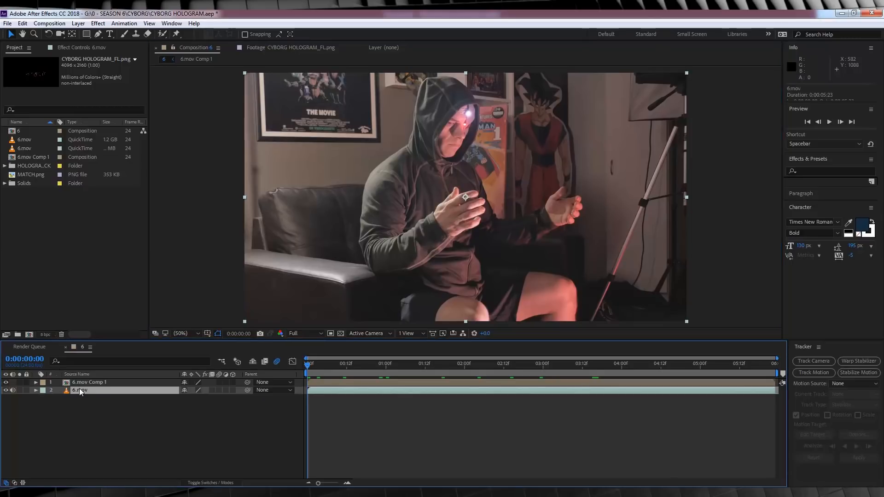
click(124, 23)
click(138, 194)
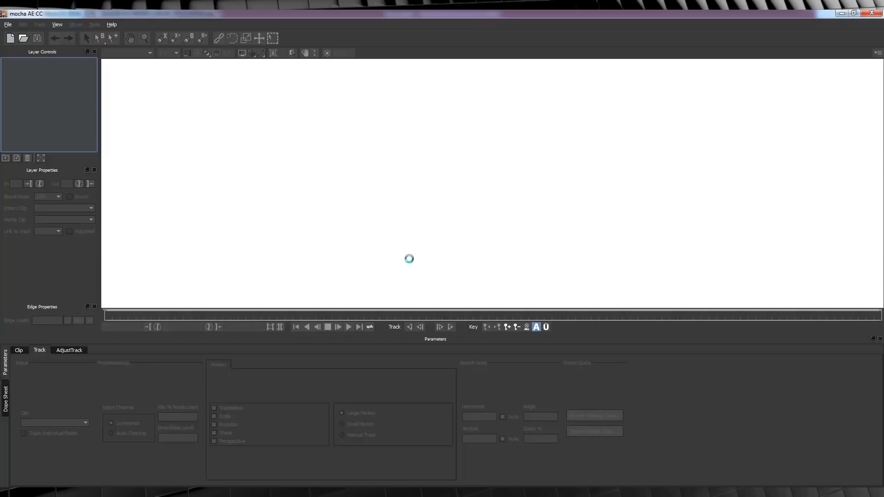
text(hologram)
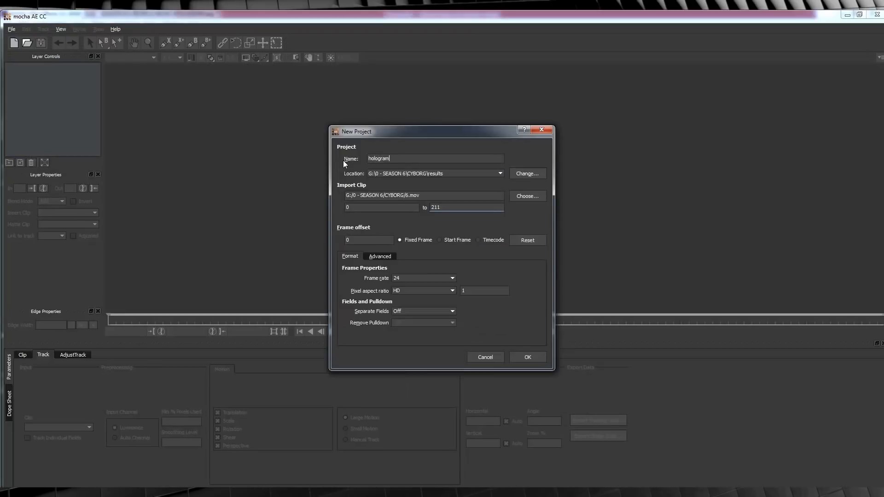
click(528, 358)
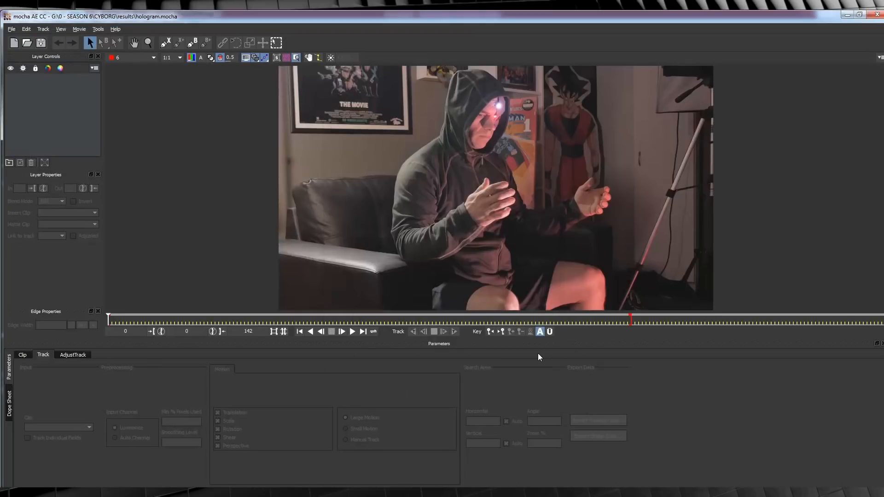
- Draw a closed X-spline around both hands and the space between them on the first frame
click(169, 43)
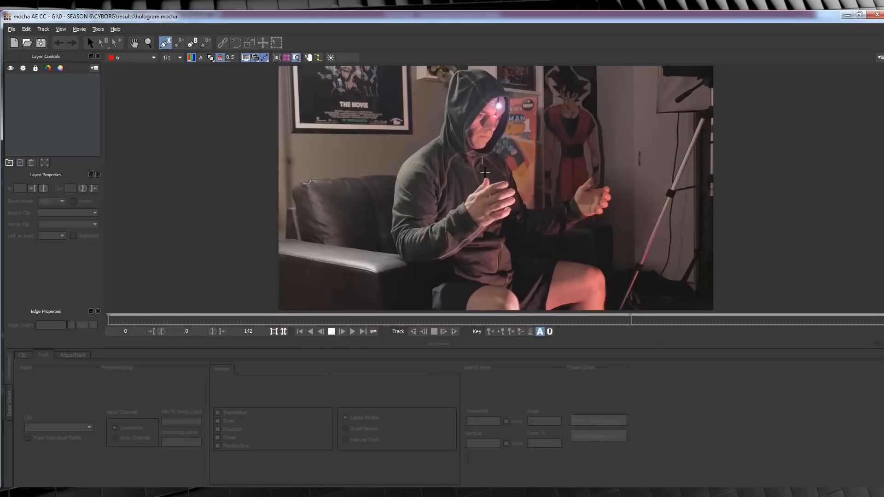
click(485, 173)
click(464, 185)
click(453, 194)
click(457, 214)
click(480, 236)
click(517, 237)
click(590, 232)
click(612, 217)
click(621, 199)
click(622, 178)
click(603, 169)
click(534, 176)
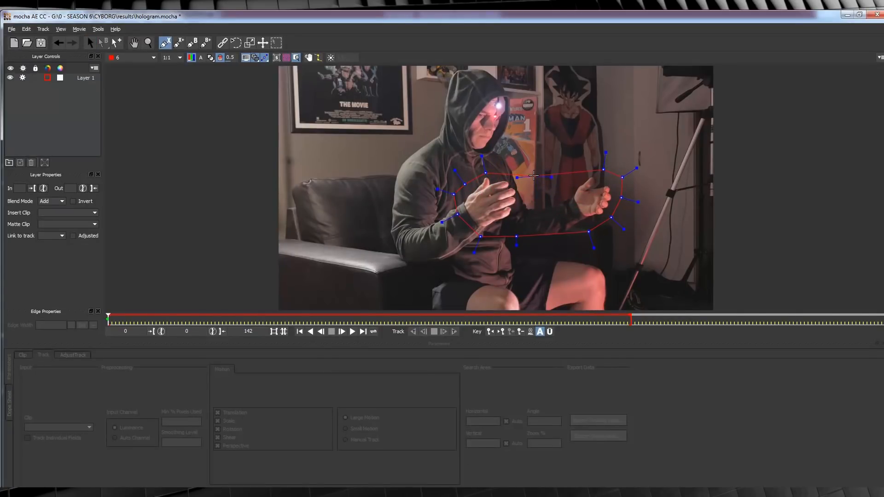
click(486, 172)
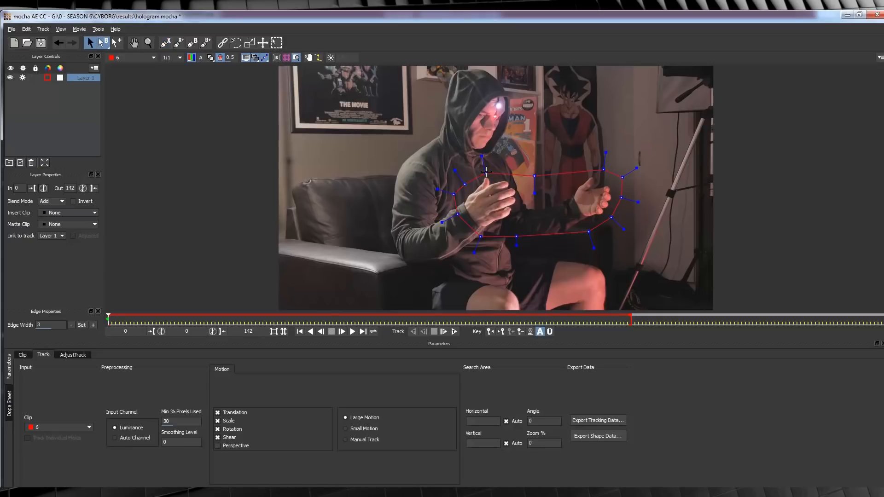
- Track the spline layer forward through the clip and play back the result
click(455, 331)
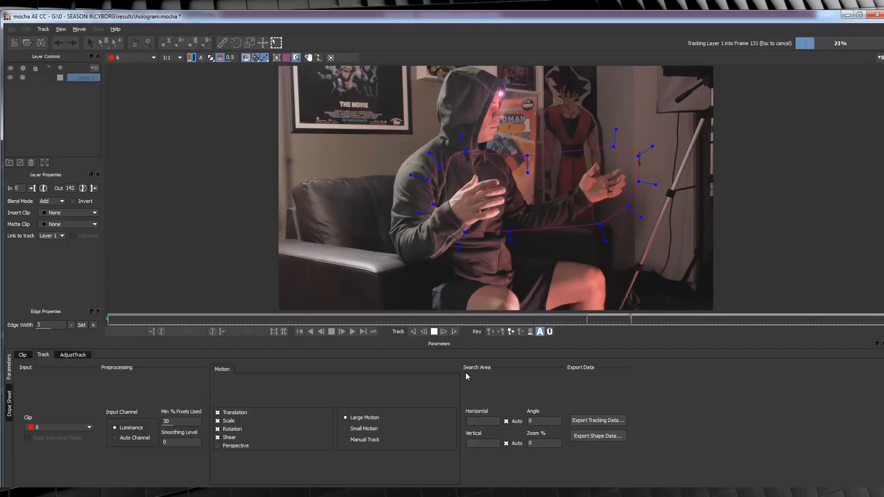
click(352, 331)
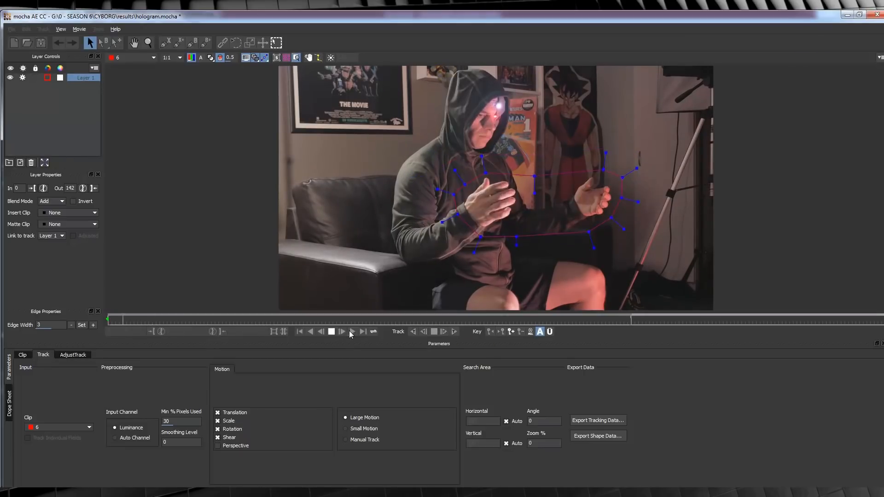
click(333, 331)
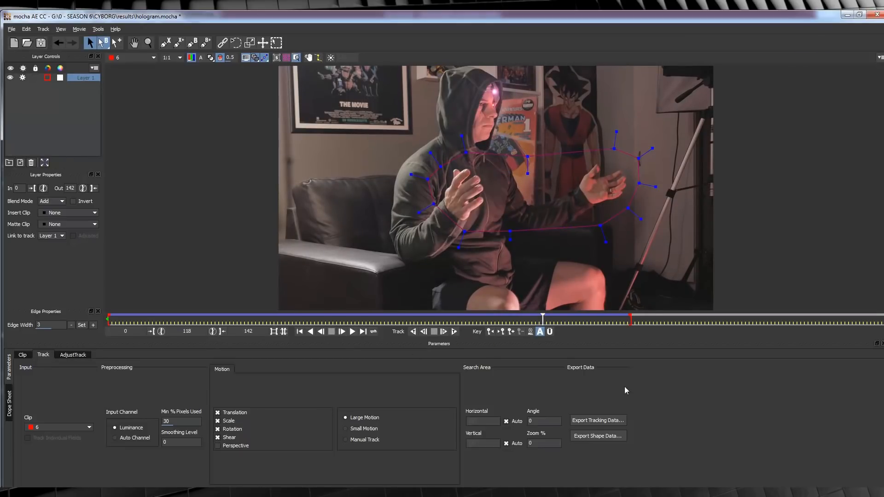
- Copy the layer's tracking data to the clipboard as After Effects Transform Data and switch to After Effects
click(610, 421)
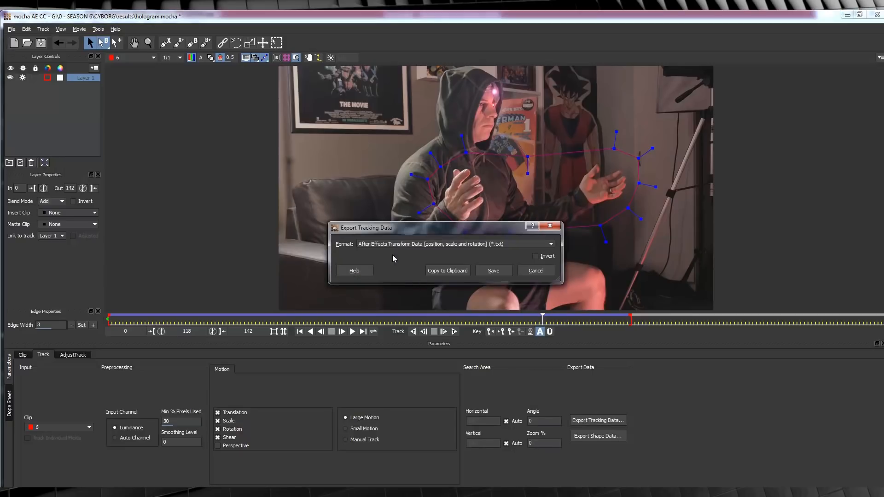
click(450, 269)
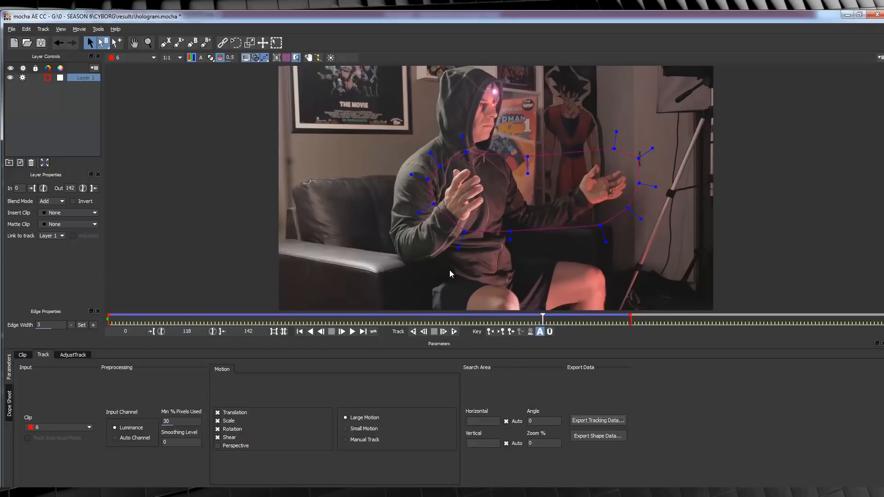
click(376, 491)
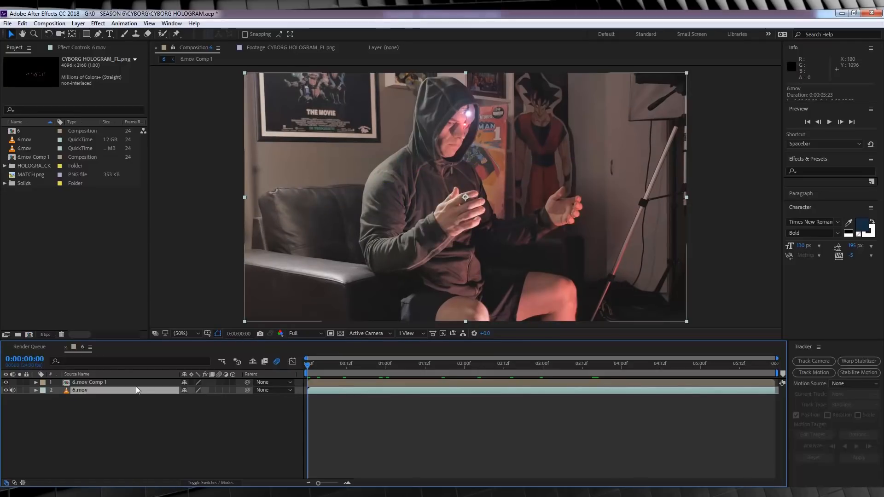
- Add a null object above the 6.mov layer in composition 6
click(97, 23)
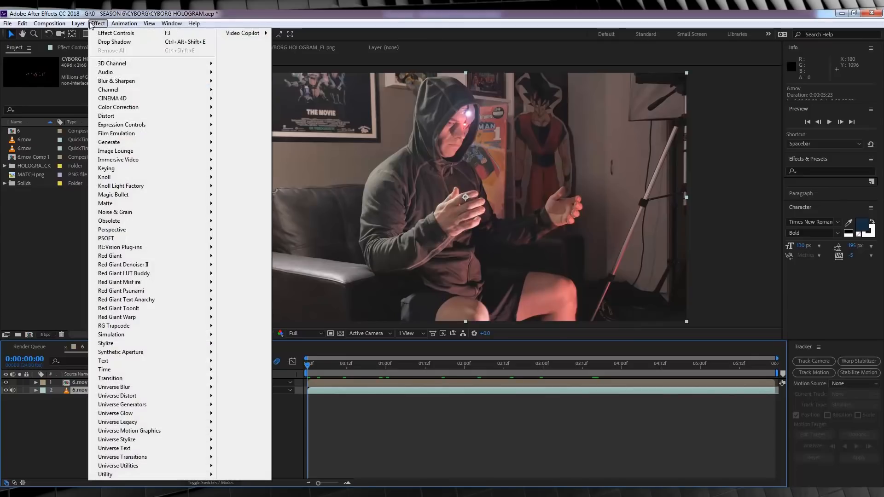
mouse_move(78, 23)
mouse_move(138, 34)
click(264, 74)
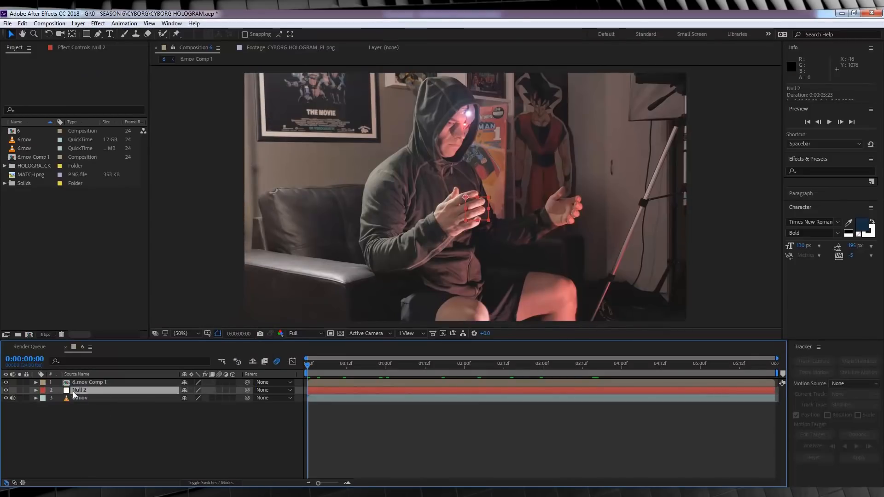
- Paste the copied tracking data onto the Null 2 layer and preview its motion
key(ctrl+v)
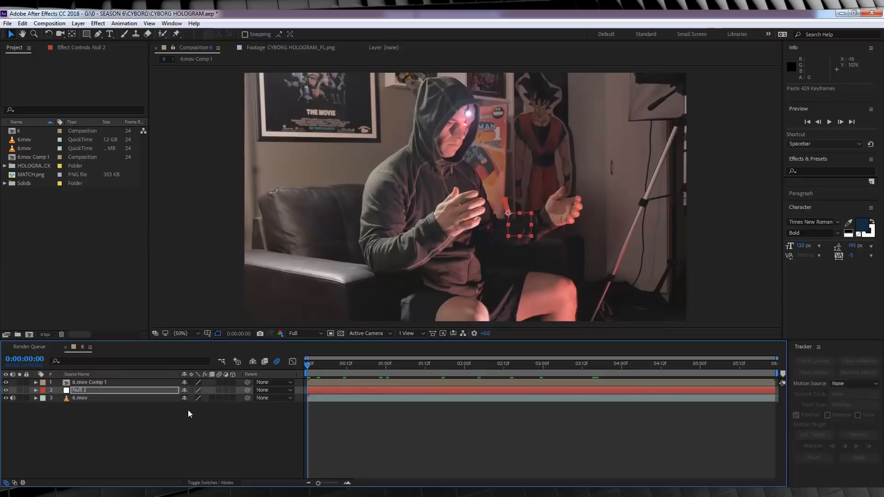
key(space)
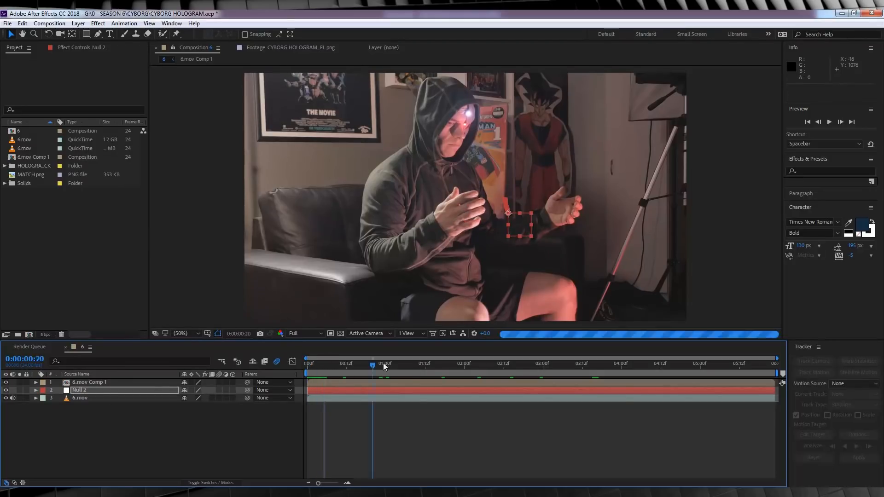
key(space)
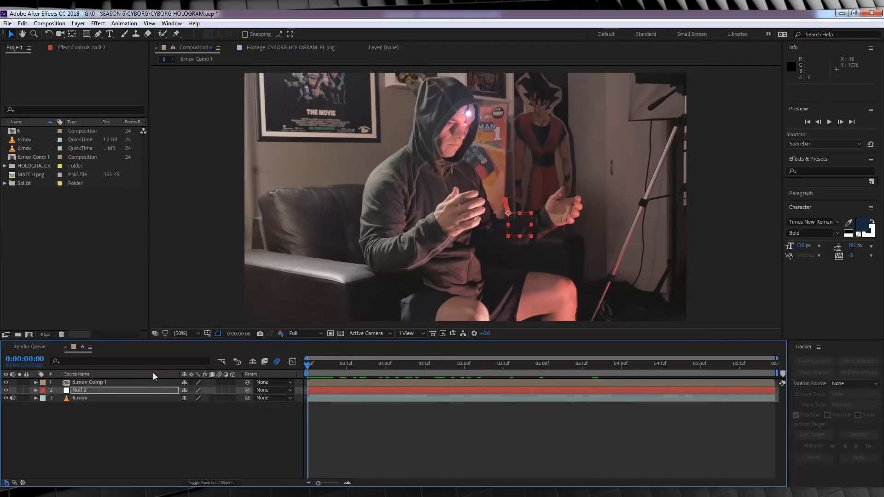
- Place CYBORG HOLOGRAM_FL.png from the HOLOGRAM PACK folder between the 6.mov Comp 1 and Null 2 layers
click(5, 167)
click(40, 175)
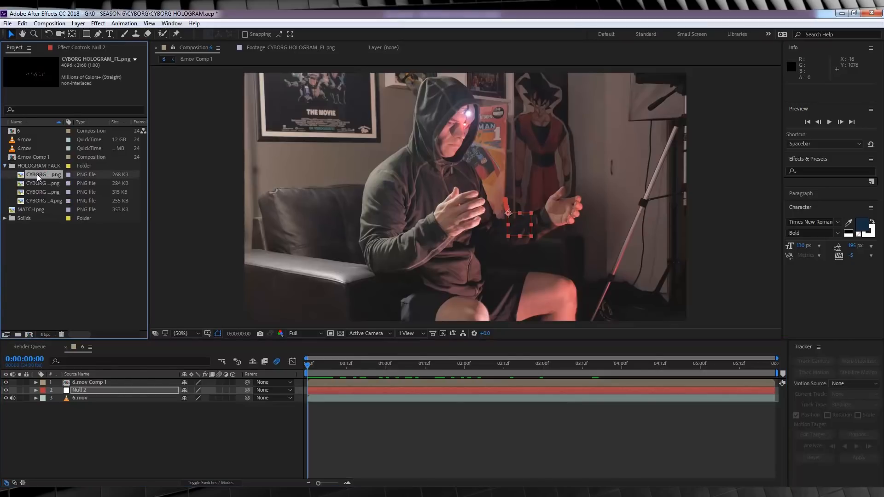
drag(37, 174, 88, 386)
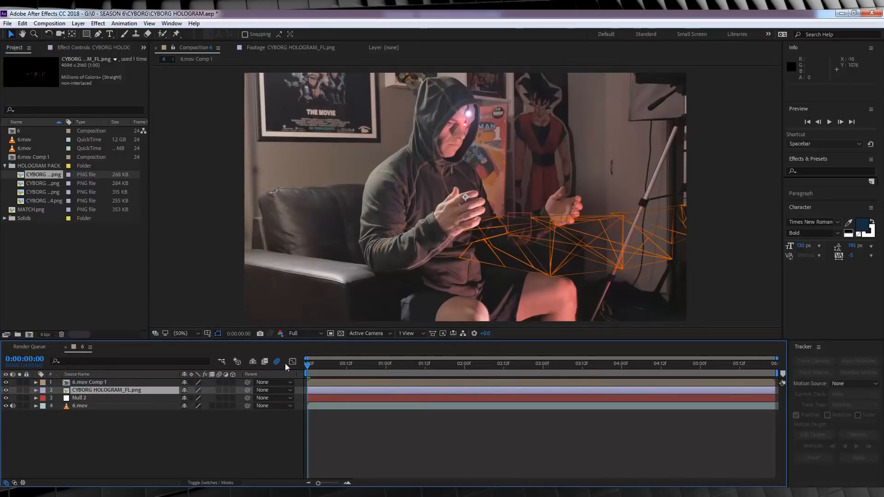
- Scale the CYBORG HOLOGRAM_FL.png layer to about 41% and position the hologram between the two hands
key(s)
click(212, 399)
text(32)
key(Return)
drag(493, 210, 496, 220)
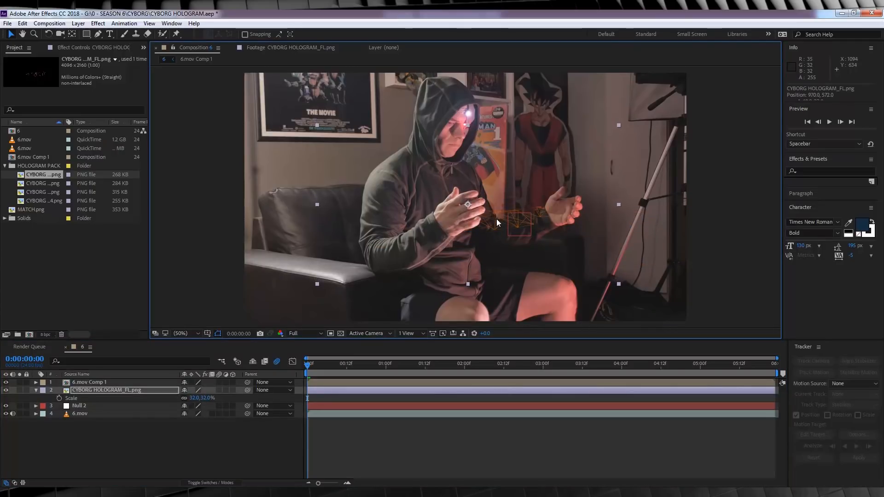
drag(205, 399, 209, 399)
drag(516, 226, 520, 220)
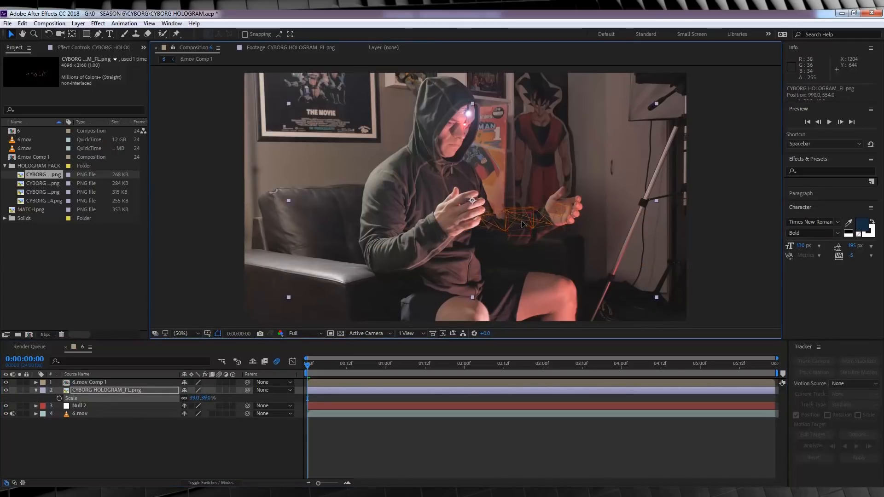
- Pre-compose the hologram layer as HOLOGRAM, moving all attributes into the new composition
right_click(116, 390)
click(150, 406)
text(GRAM)
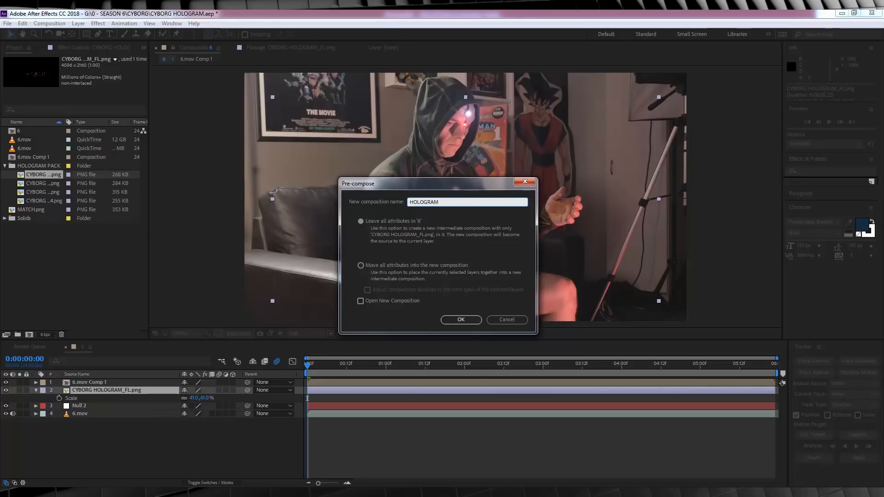
text(OLOGRAM)
click(403, 267)
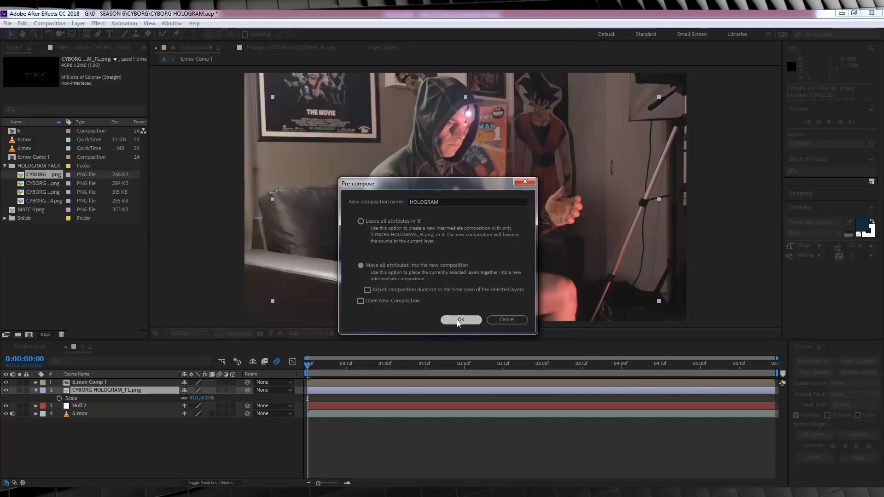
click(460, 320)
- Set the HOLOGRAM layer's blending mode to Screen and parent it to Null 2
click(233, 483)
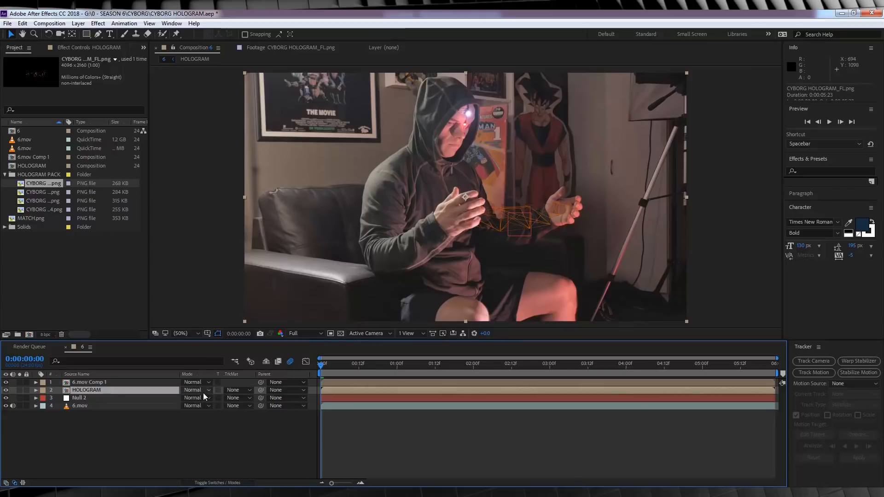
click(202, 392)
click(230, 202)
drag(258, 390, 86, 396)
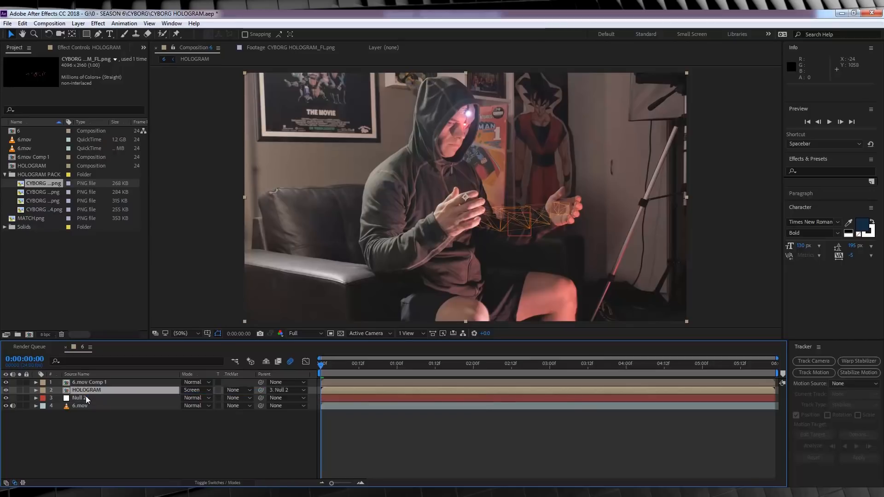
click(402, 439)
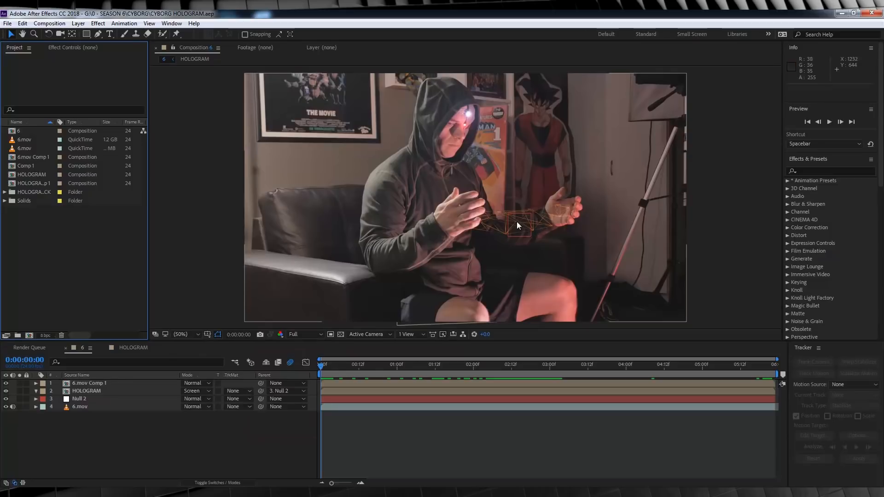
- Open the HOLOGRAM composition and apply CC Radial Fast Blur to its layer with Amount 2, centered near the hologram's left end
double_click(83, 390)
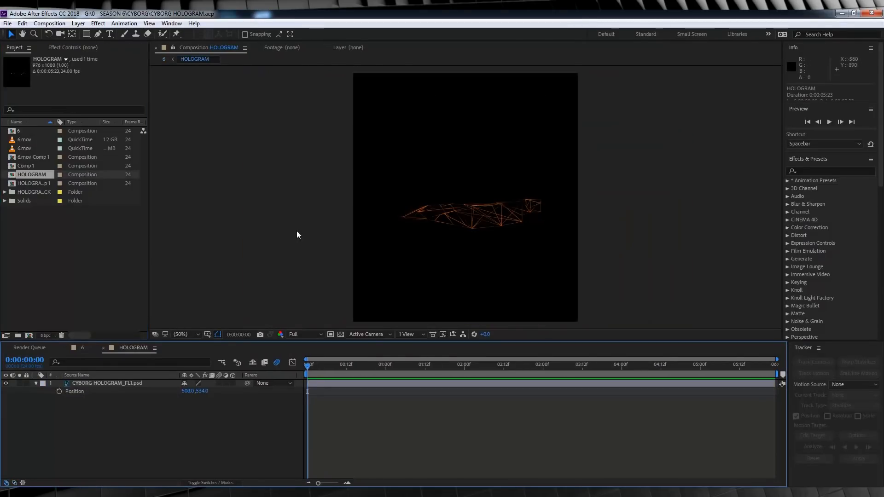
click(79, 349)
click(134, 348)
click(123, 382)
click(98, 23)
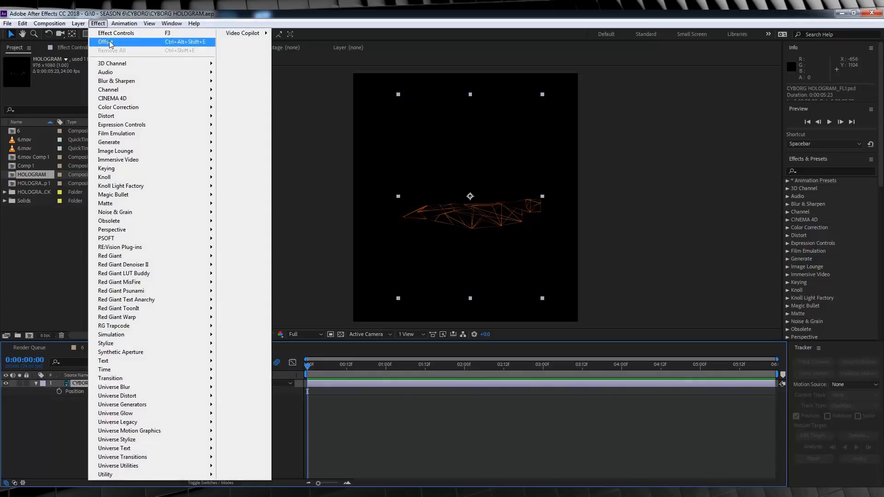
mouse_move(120, 80)
click(272, 134)
click(89, 83)
text(2)
key(Return)
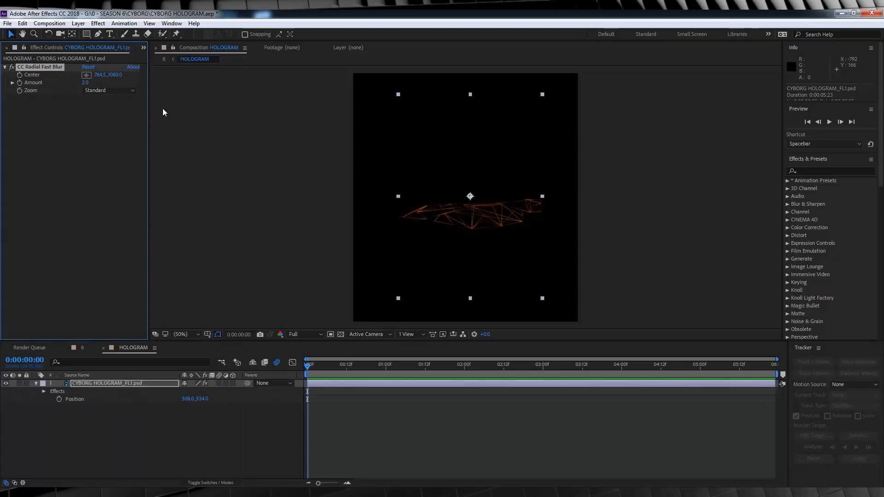
click(87, 75)
click(410, 200)
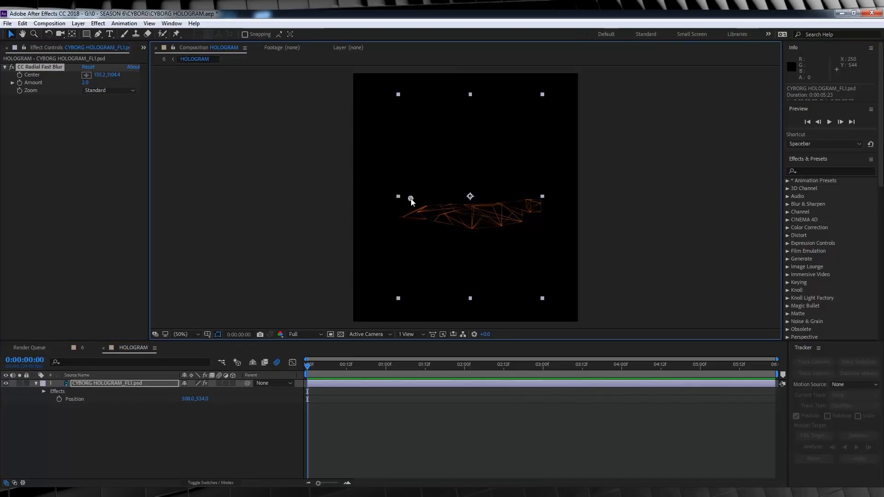
- Duplicate the blurred hologram layer and apply a Glow effect to the copy with Glow Radius 30
key(ctrl+d)
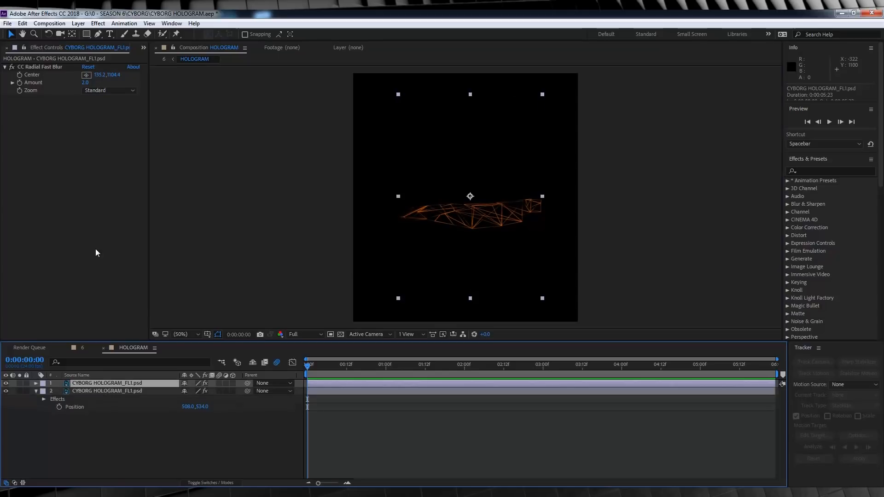
click(98, 24)
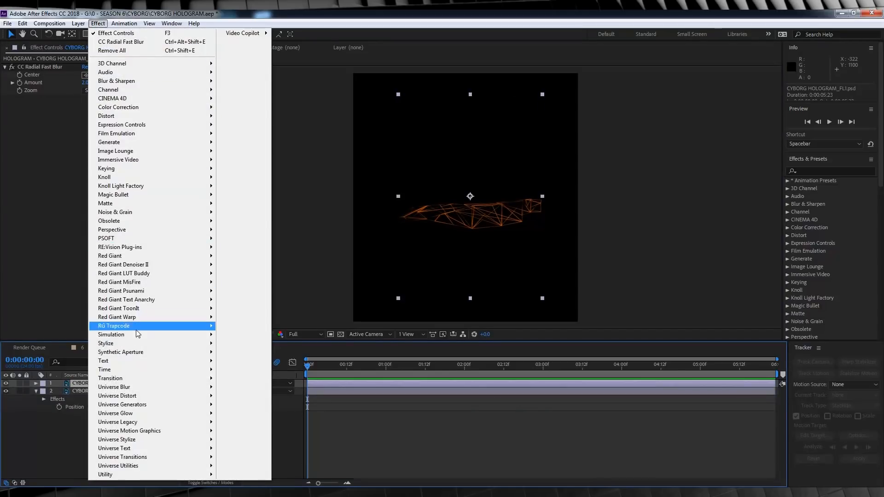
mouse_move(138, 345)
click(244, 262)
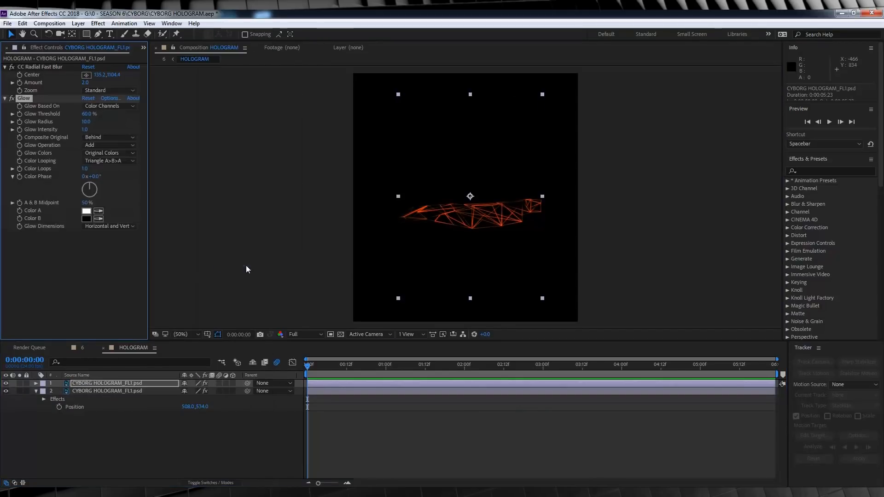
click(89, 122)
key(Return)
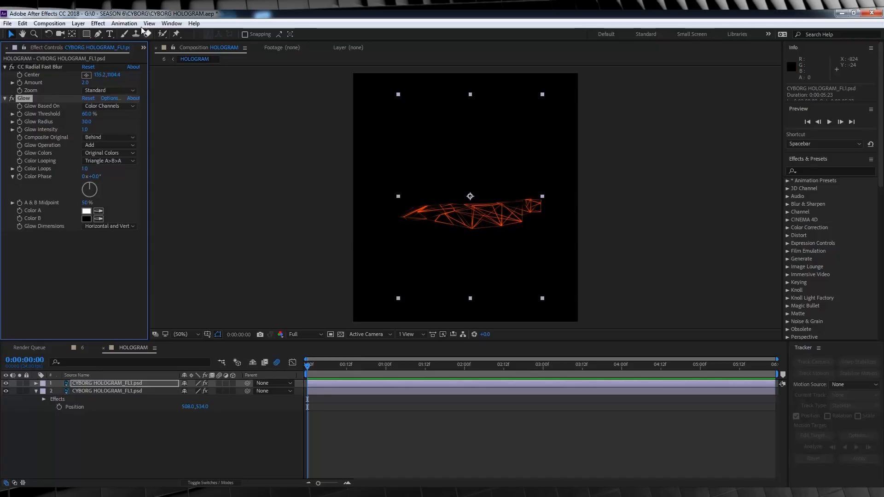
- Add an adjustment layer above the hologram layers and apply Gradient Wipe with 84% Transition Softness
click(78, 23)
mouse_move(193, 37)
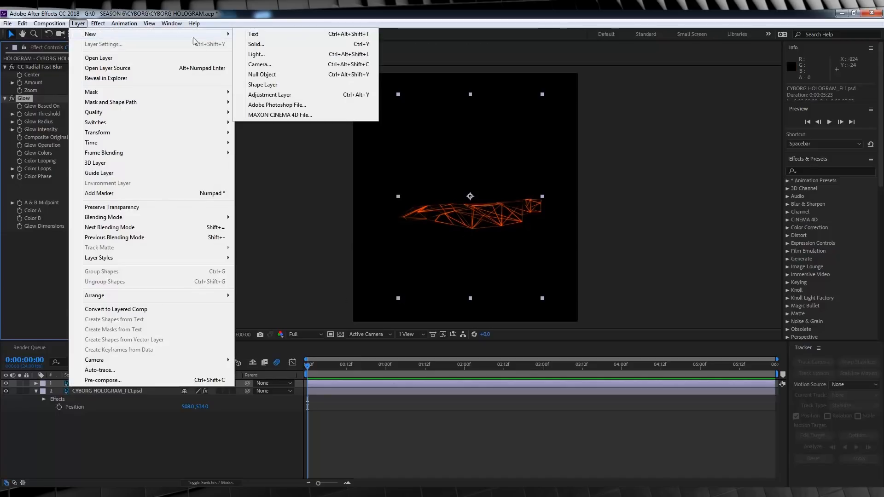
click(271, 94)
click(98, 23)
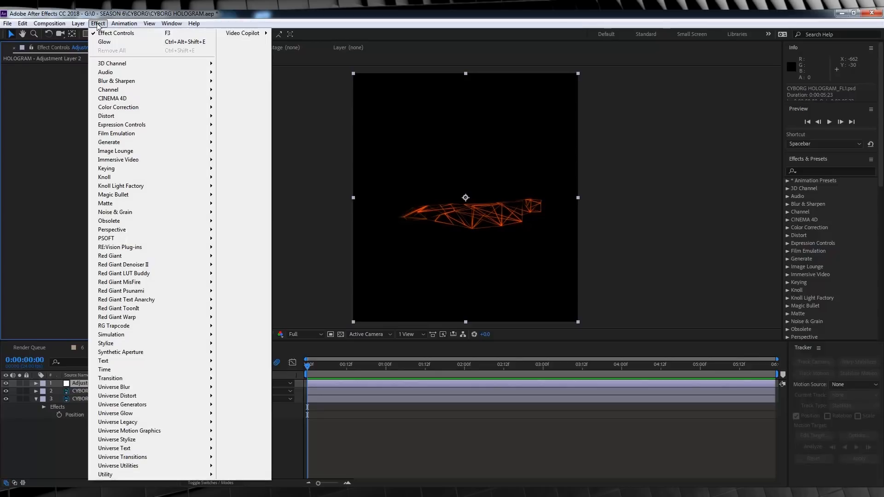
mouse_move(139, 378)
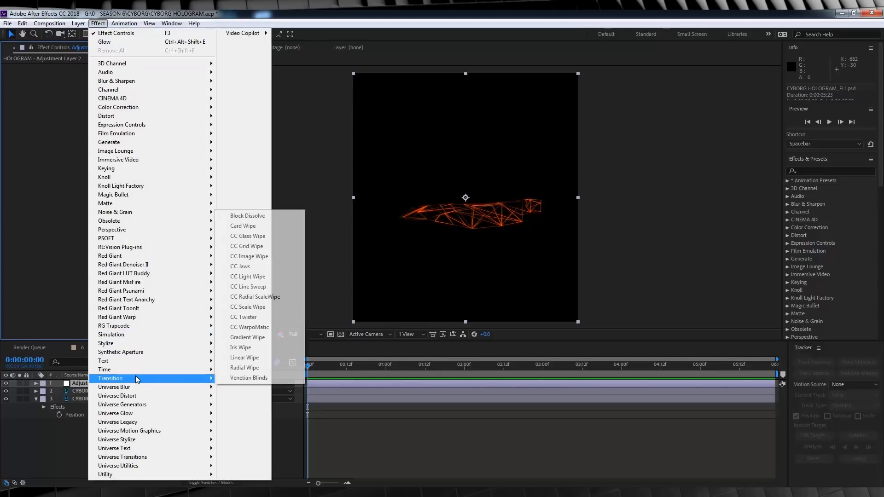
click(274, 338)
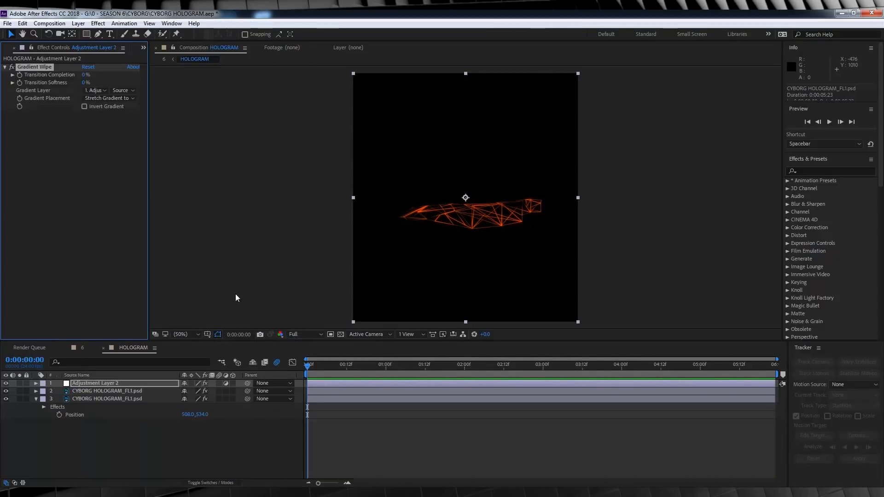
click(86, 82)
text(84)
key(Return)
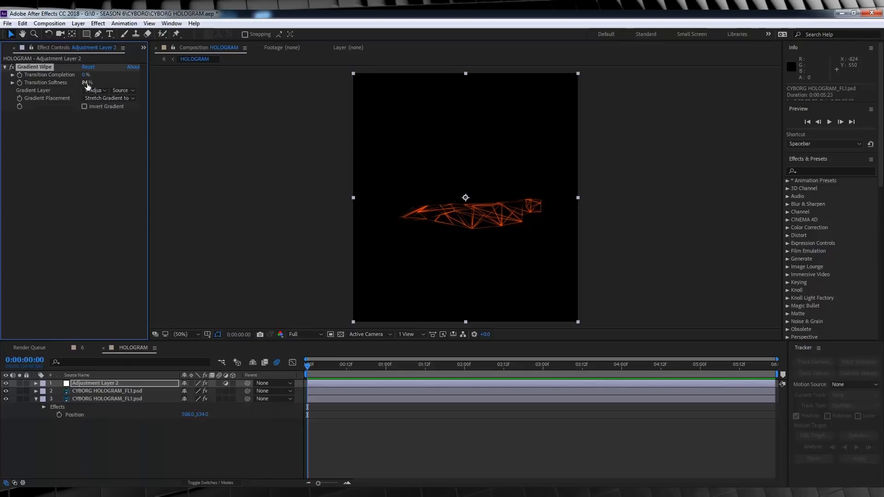
- Keyframe the wipe's Transition Completion from 82% at frame 6 to 0% at 0:00:01:01 and preview the reveal
click(328, 367)
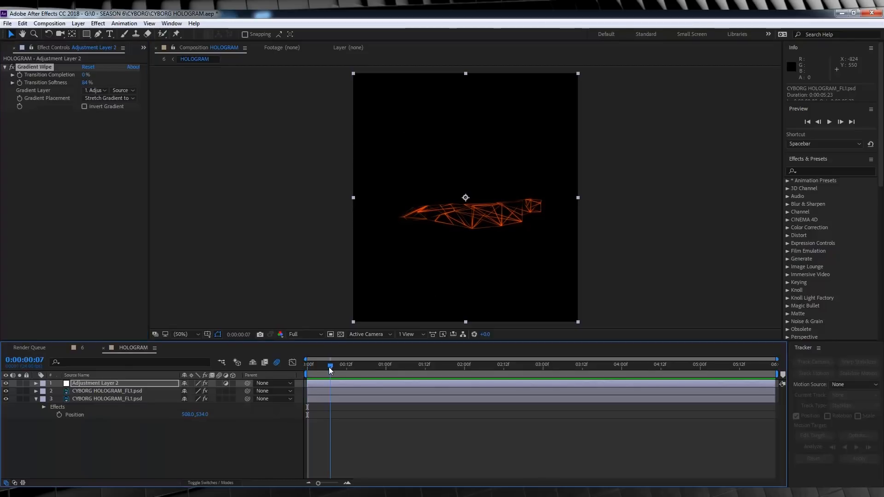
click(20, 76)
click(86, 75)
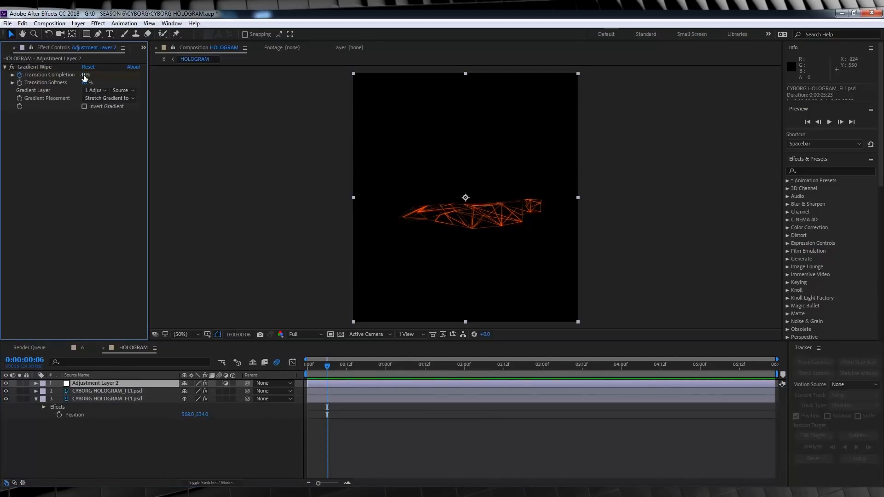
key(Return)
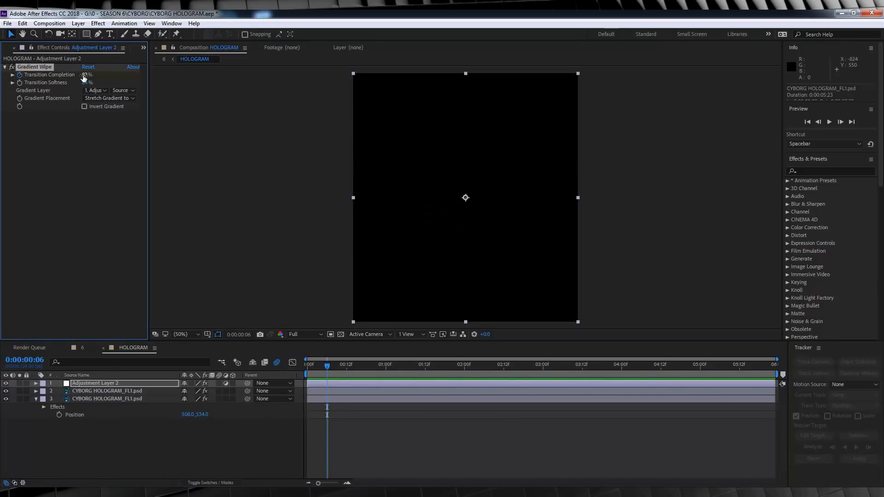
drag(351, 365, 389, 366)
click(85, 75)
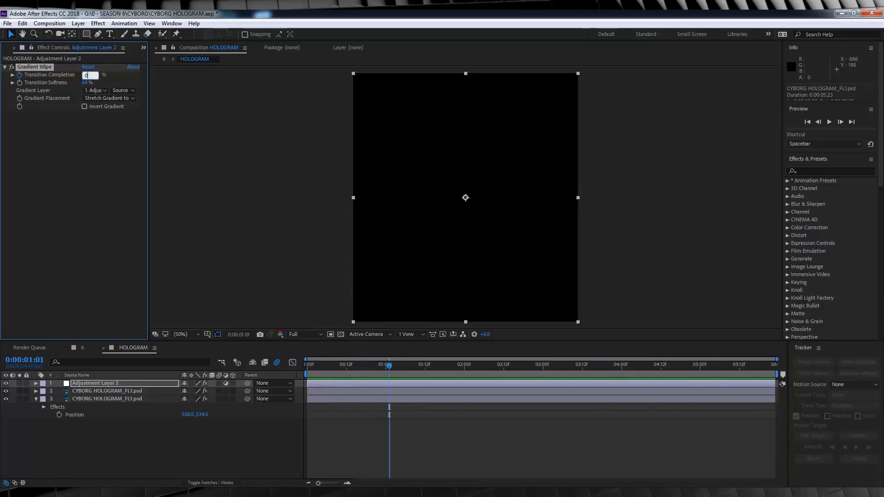
text(0)
key(Return)
click(304, 366)
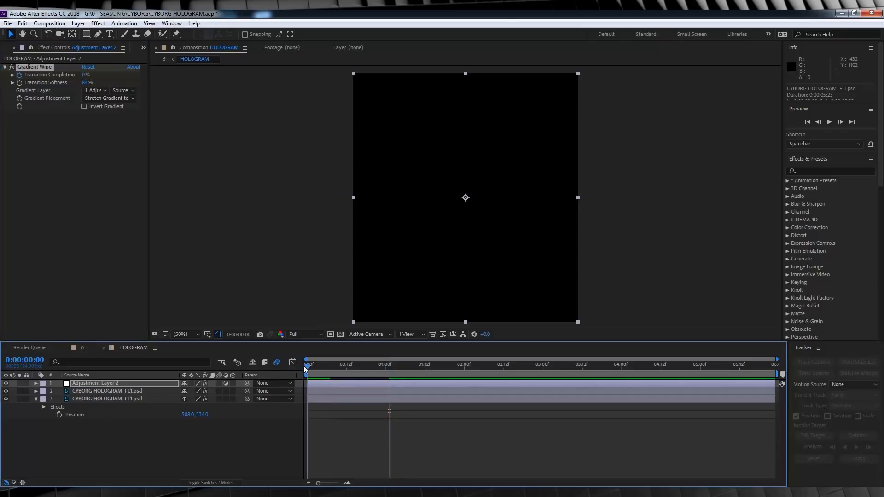
key(space)
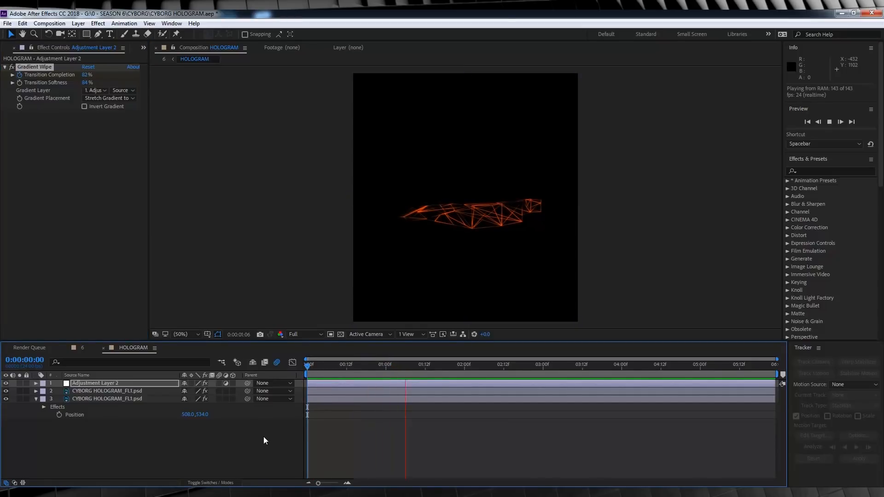
key(space)
- At frame 6, draw a rectangular mask on Adjustment Layer 2 over the hologram's middle, adjusting its sides so both hologram ends stay outside
mouse_move(319, 365)
mouse_down()
mouse_move(376, 366)
mouse_move(314, 367)
mouse_move(327, 367)
mouse_up()
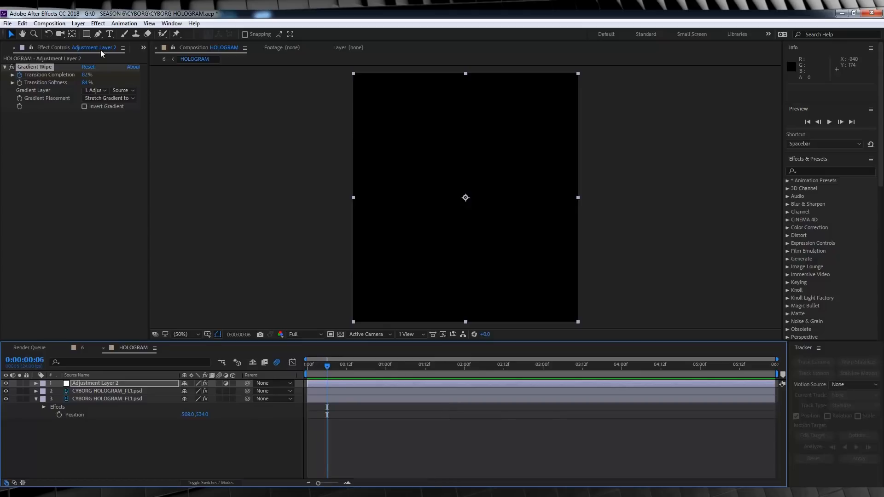
click(86, 35)
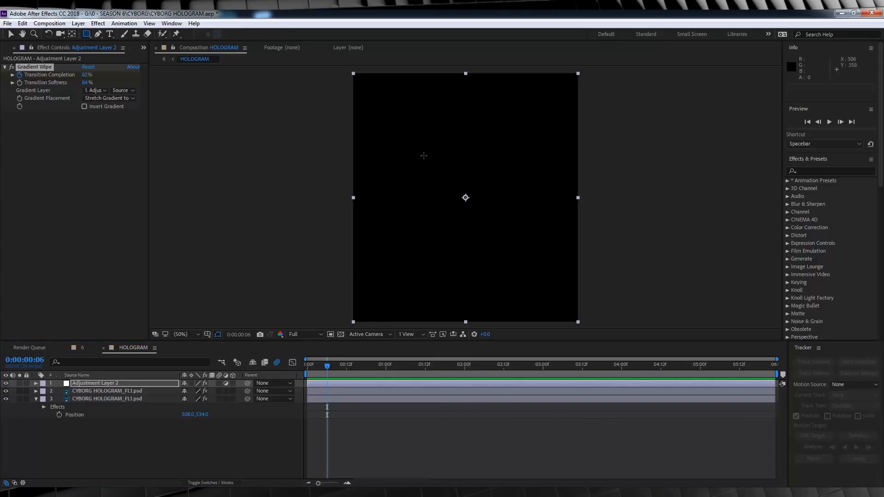
drag(402, 146, 529, 297)
key(v)
key(shift+Right)
key(shift+Right)
double_click(538, 298)
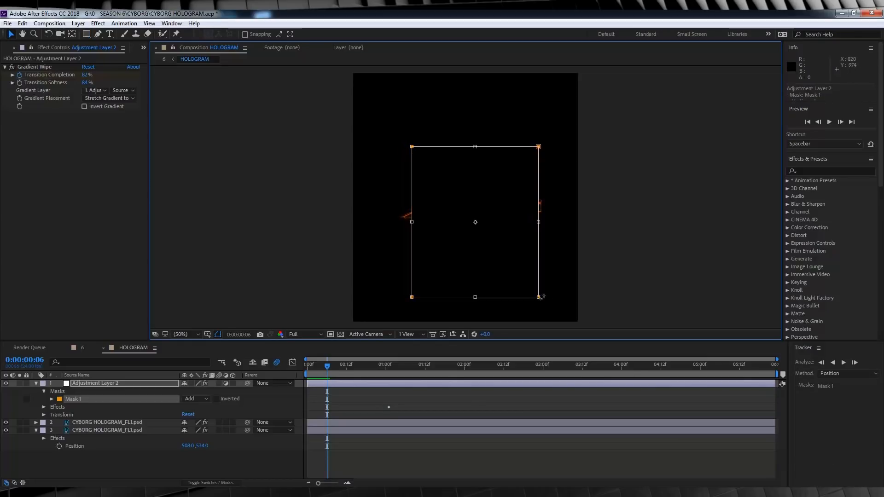
drag(538, 222, 534, 222)
drag(411, 222, 414, 222)
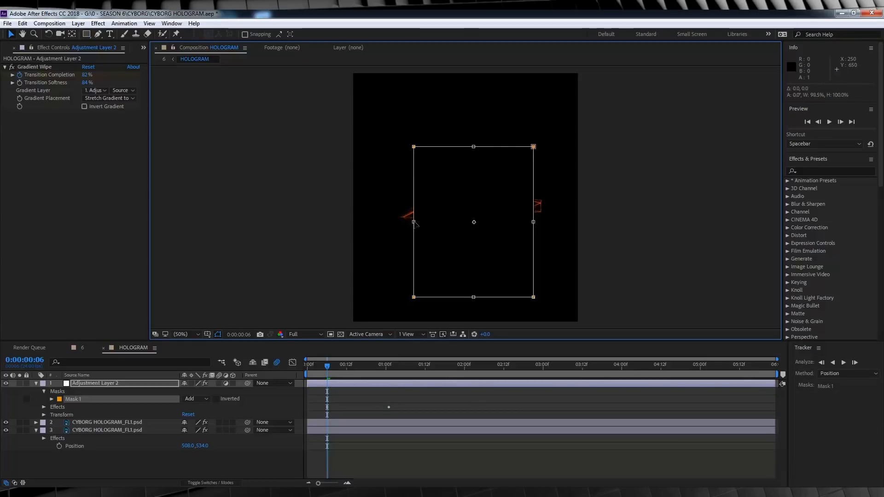
- Set the adjustment layer mask's feather to 85 pixels
click(82, 385)
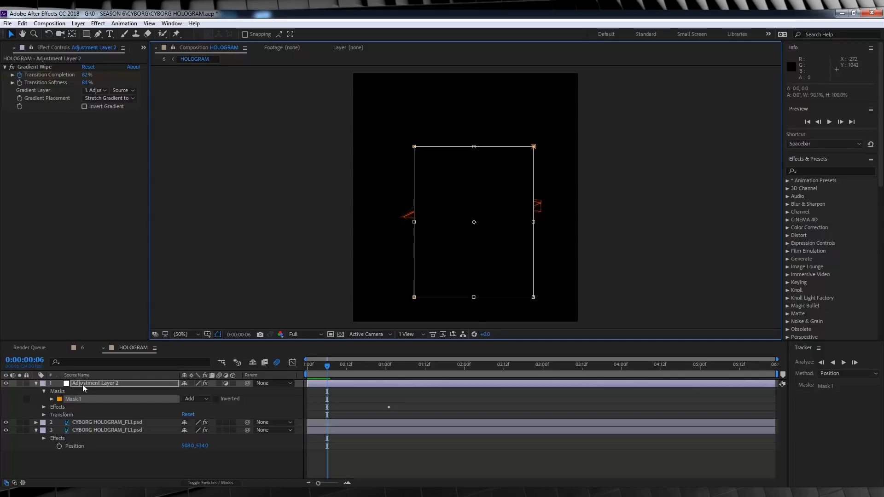
key(f)
click(202, 399)
text(85)
key(Return)
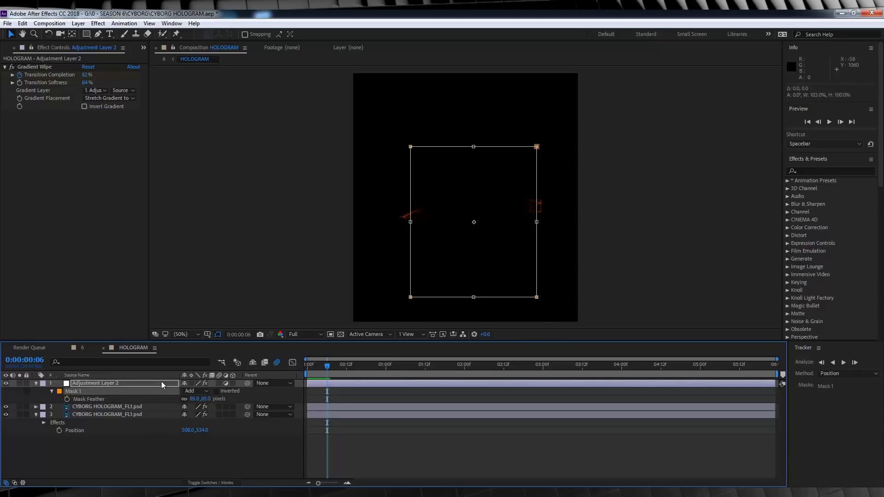
- Keyframe the mask's expansion from 0 pixels at frame 6 to -260 pixels at 0:00:01:01 and preview the reveal
click(161, 382)
key(m)
key(m)
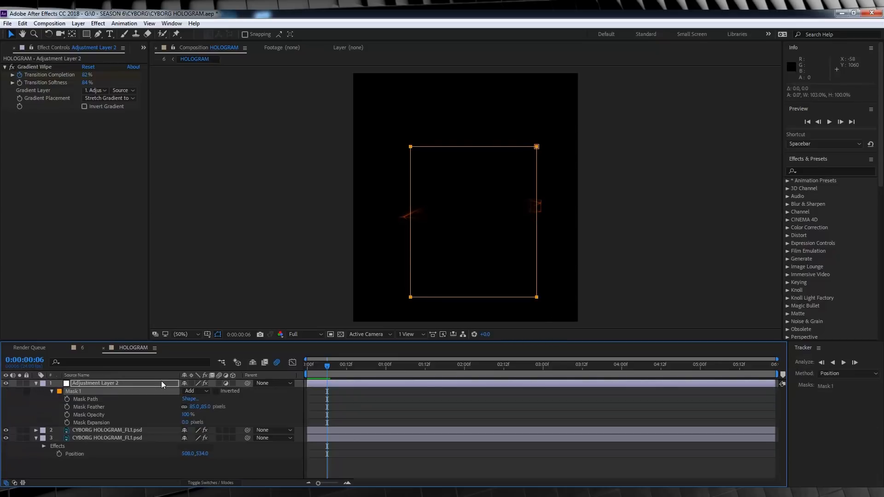
click(67, 423)
drag(375, 367, 389, 367)
click(185, 422)
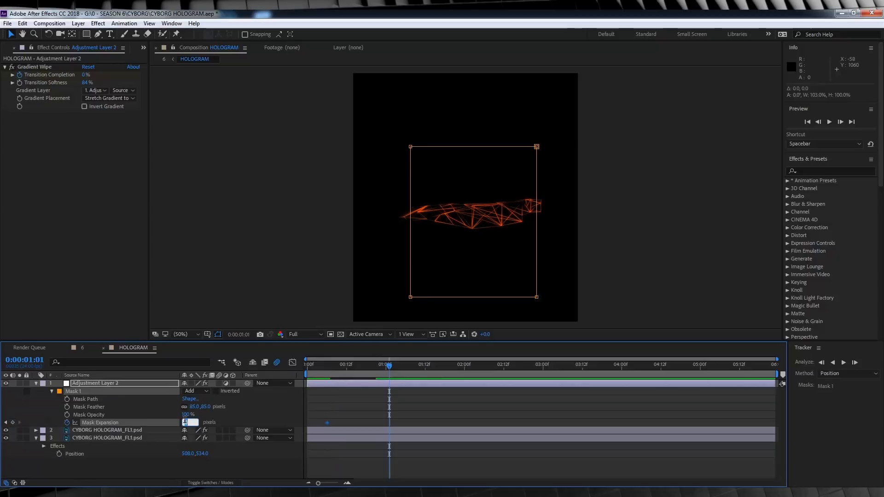
text(-100)
key(Return)
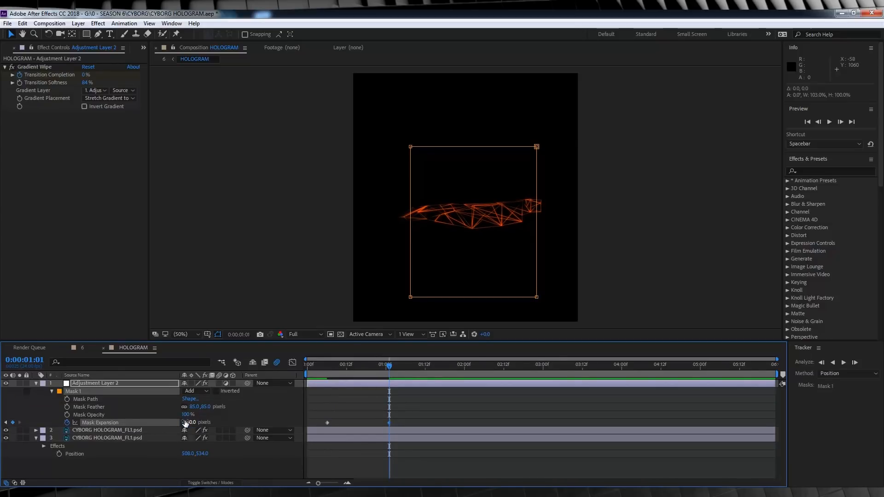
click(309, 368)
key(space)
drag(311, 363, 295, 350)
- Keyframe the opacity of both hologram image layers from 0% at frame 0 to 100% at frame 7 and preview the fade-in
click(93, 431)
shift+click(93, 438)
key(t)
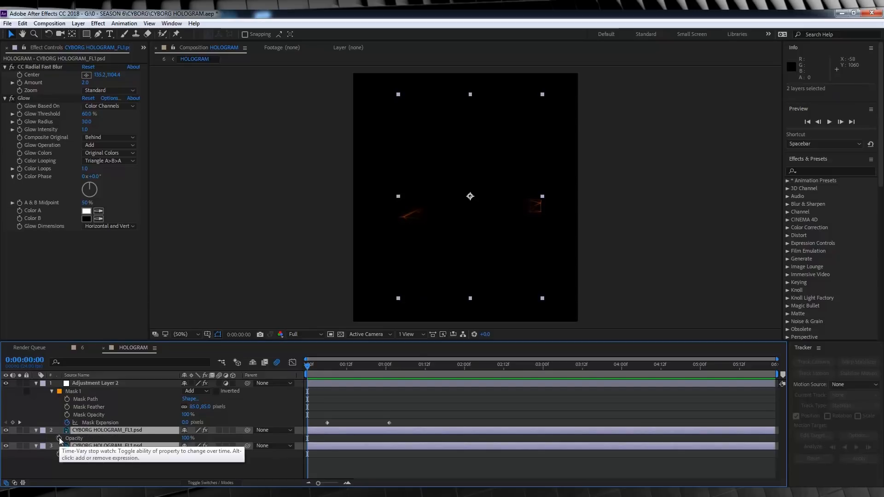
drag(185, 439, 152, 438)
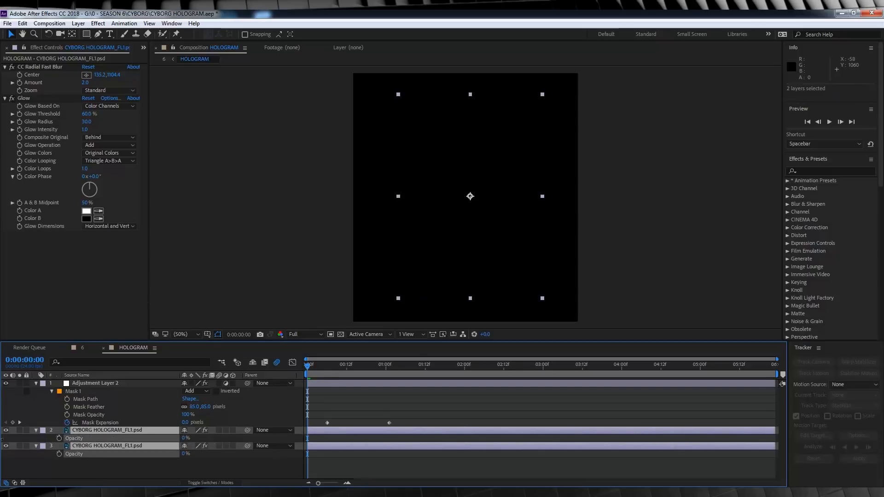
click(59, 439)
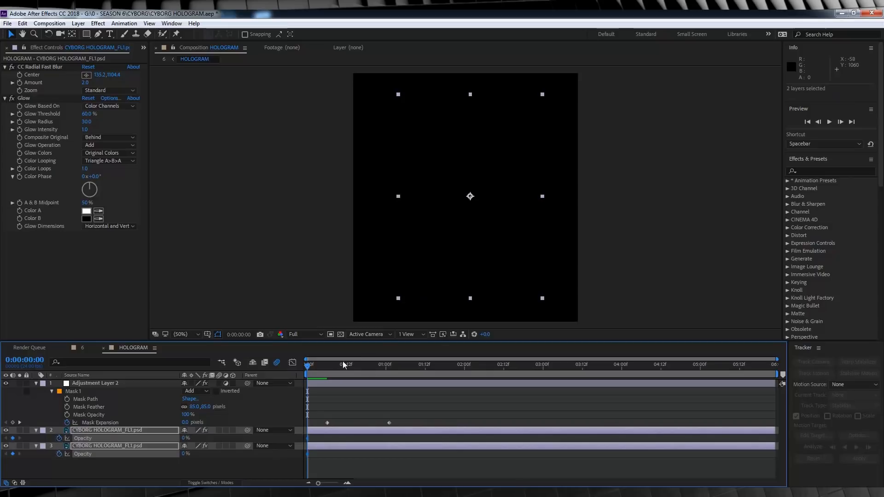
drag(319, 367, 331, 367)
drag(198, 438, 257, 437)
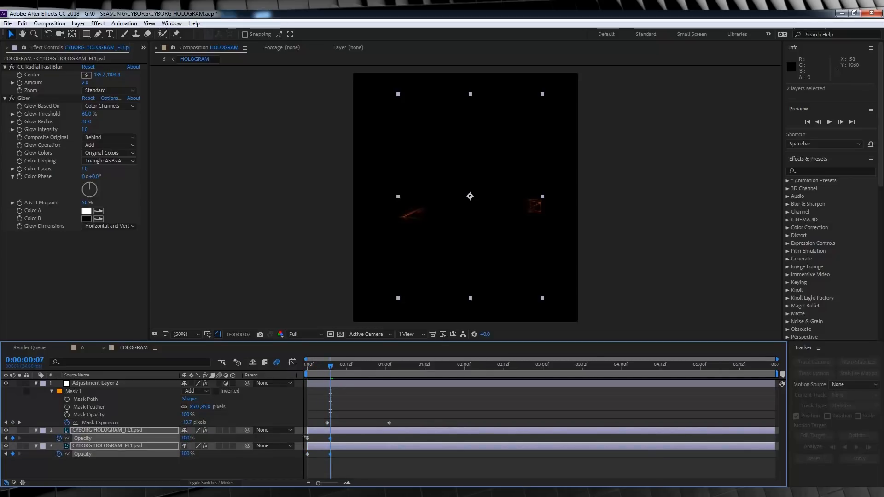
click(307, 367)
key(space)
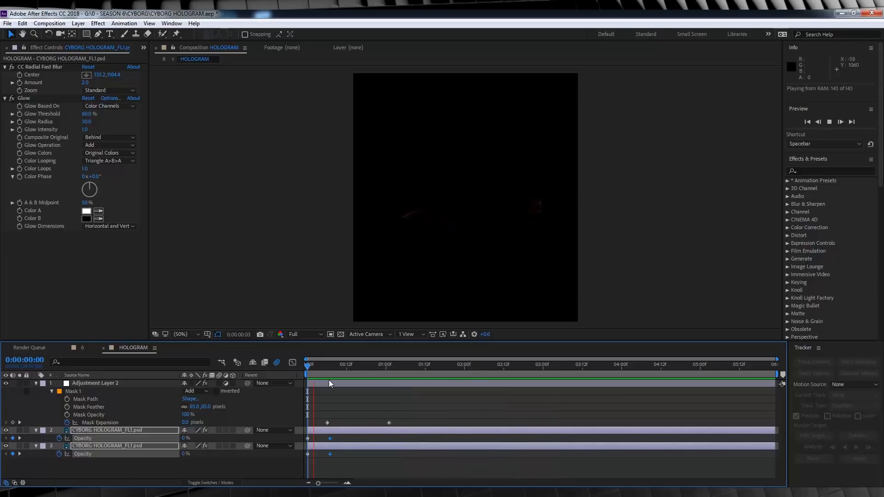
key(space)
drag(354, 360, 455, 367)
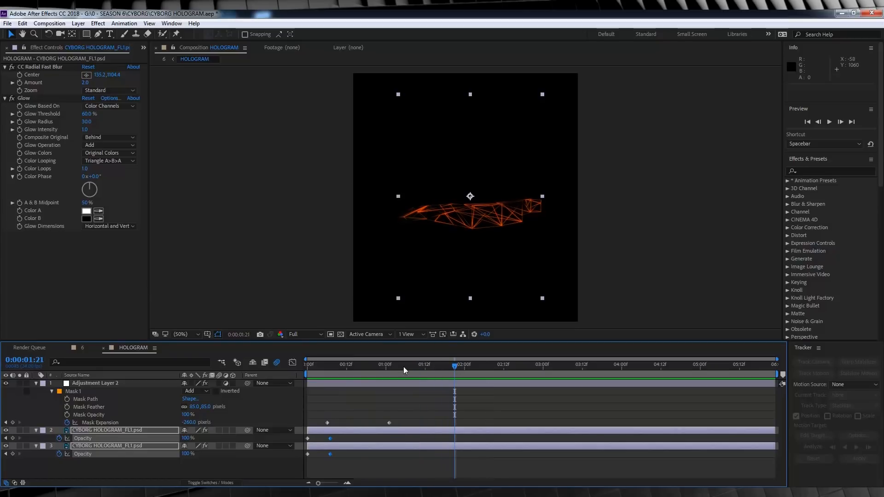
- Find the screen compositions in the HOLOGRAM PACK folder and add SCREEN 1 as the top layer of the HOLOGRAM composition
click(143, 48)
click(158, 59)
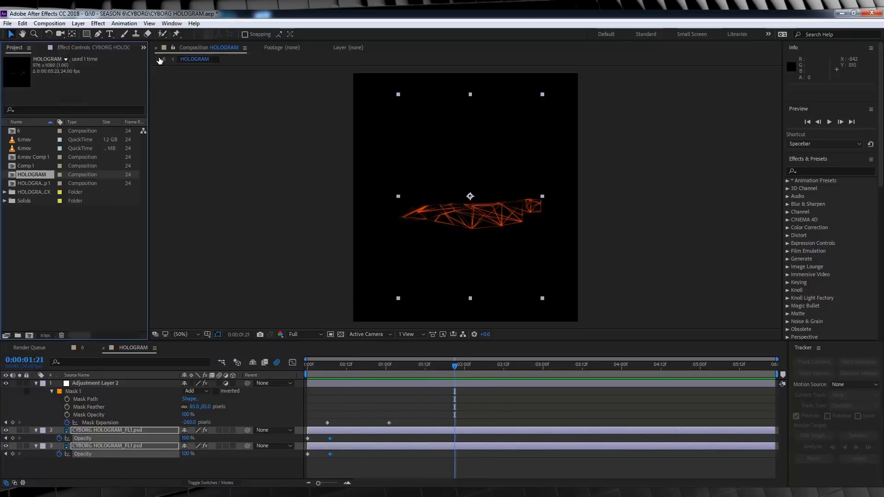
click(4, 192)
click(29, 244)
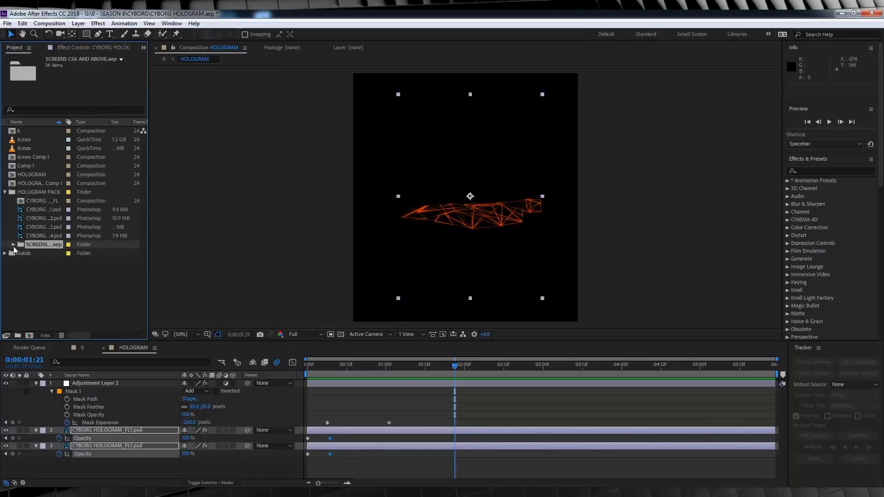
click(13, 246)
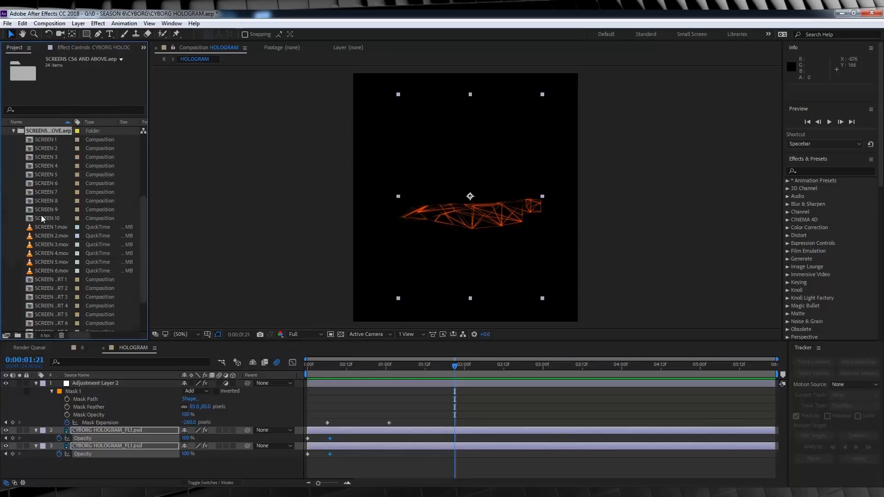
click(44, 139)
click(44, 148)
click(46, 157)
click(43, 140)
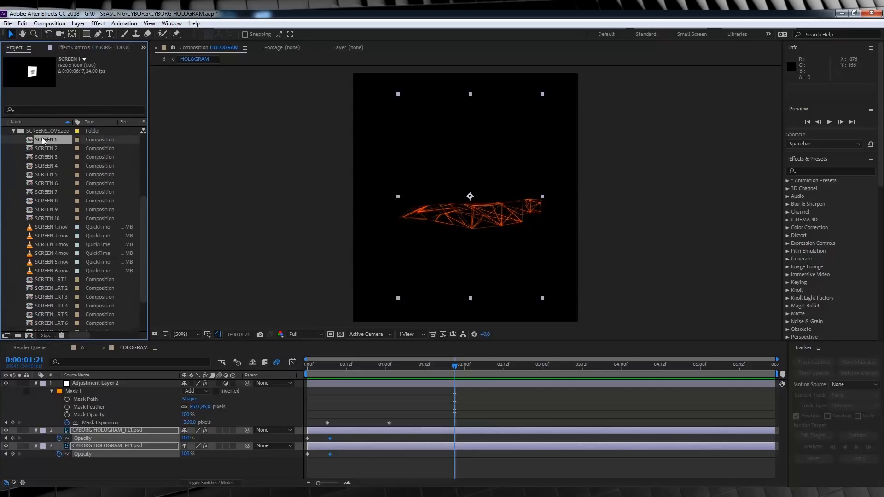
scroll(71, 165, up, 4)
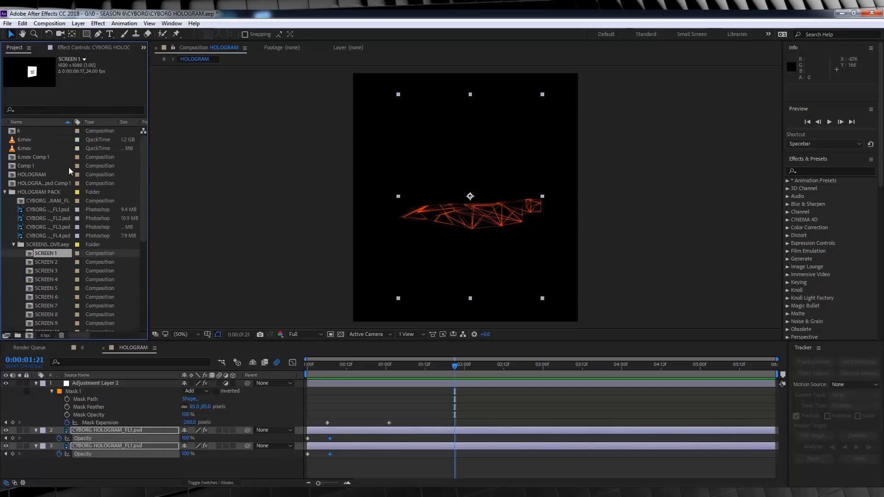
drag(41, 253, 112, 383)
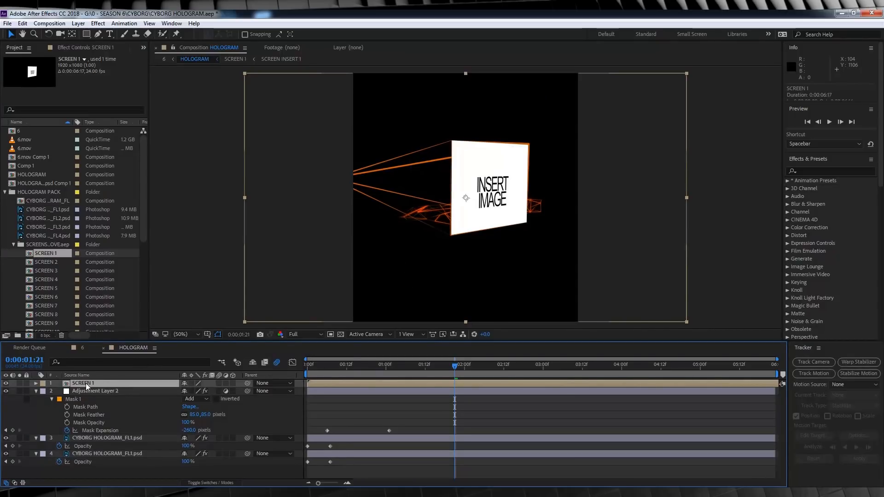
- Scale SCREEN 1 to about 25 × 37%, place it at the hologram's right end, and make it 3D with a 24° Y orientation
key(s)
drag(244, 198, 410, 199)
drag(471, 189, 541, 201)
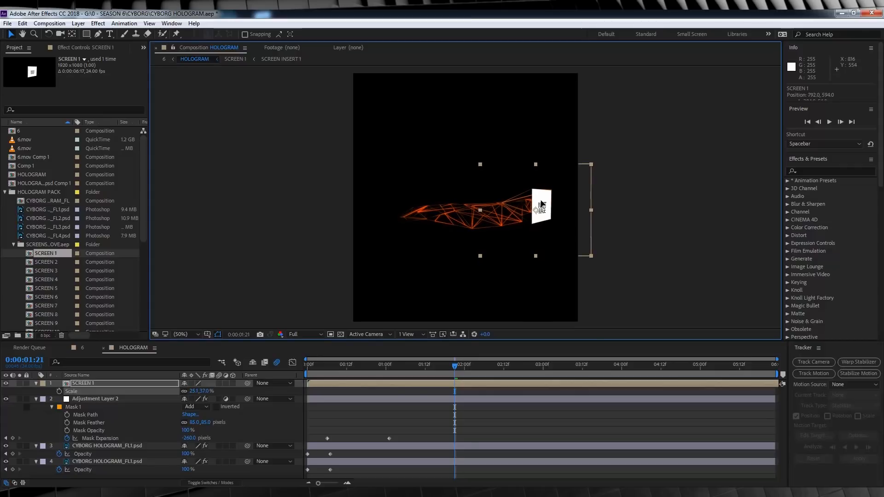
click(233, 383)
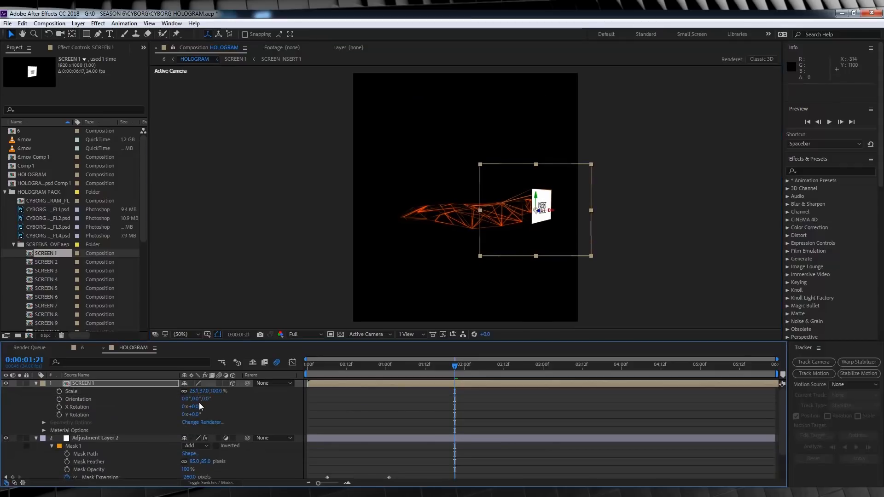
drag(195, 399, 211, 397)
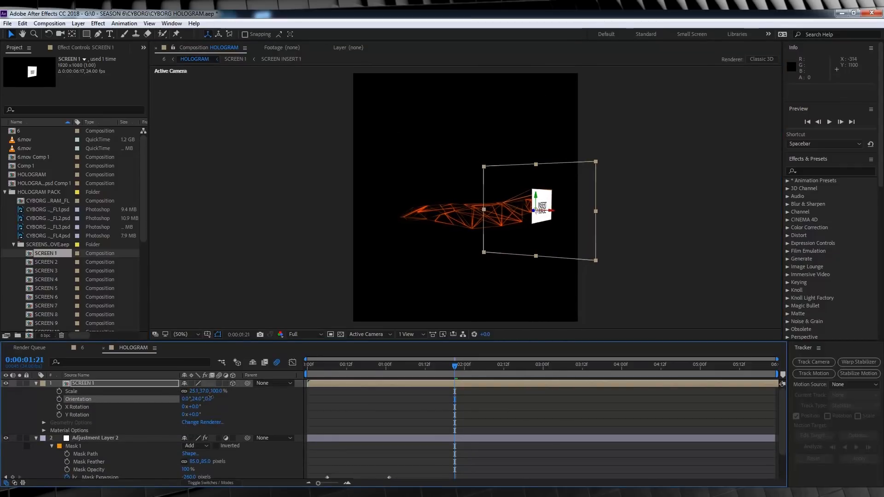
drag(512, 207, 510, 208)
click(298, 197)
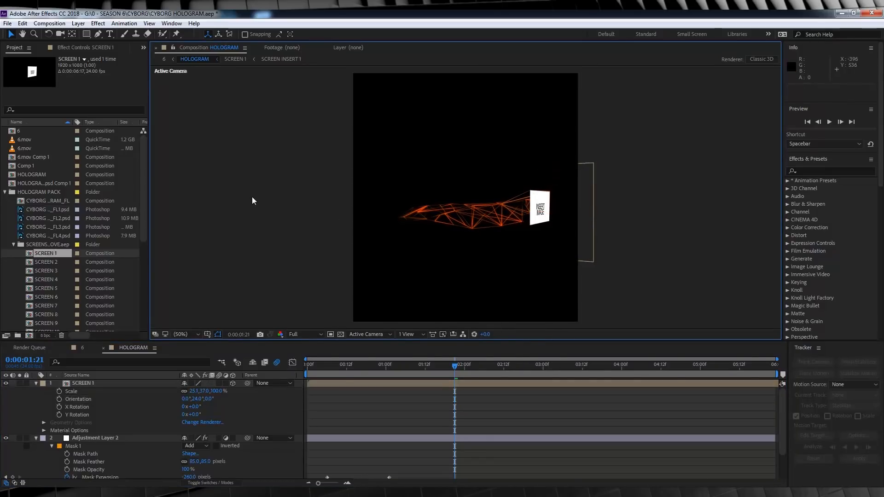
- Add SCREEN 2 at 34% scale below the hologram as a slightly rotated 3D layer, and check it in composition 6
drag(40, 263, 88, 382)
key(r)
mouse_move(195, 391)
mouse_down()
mouse_move(178, 392)
mouse_move(186, 392)
mouse_up()
key(s)
drag(501, 234, 505, 234)
click(235, 384)
click(234, 384)
drag(185, 400, 210, 400)
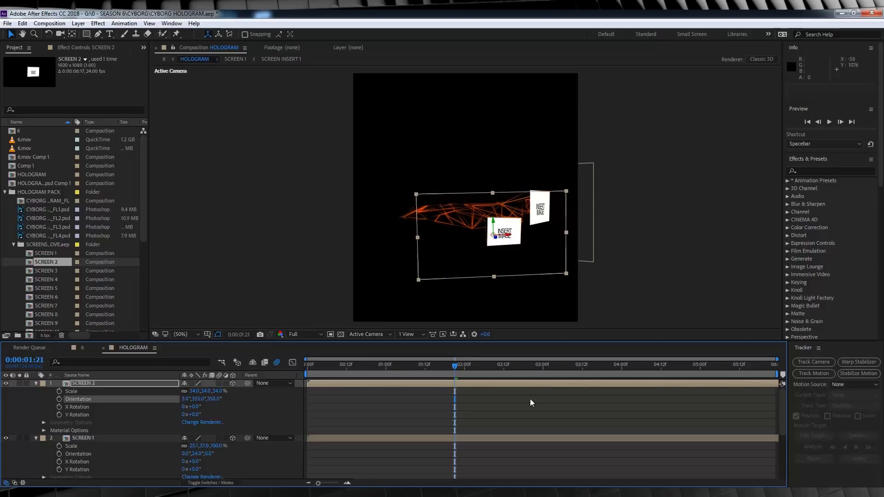
click(82, 349)
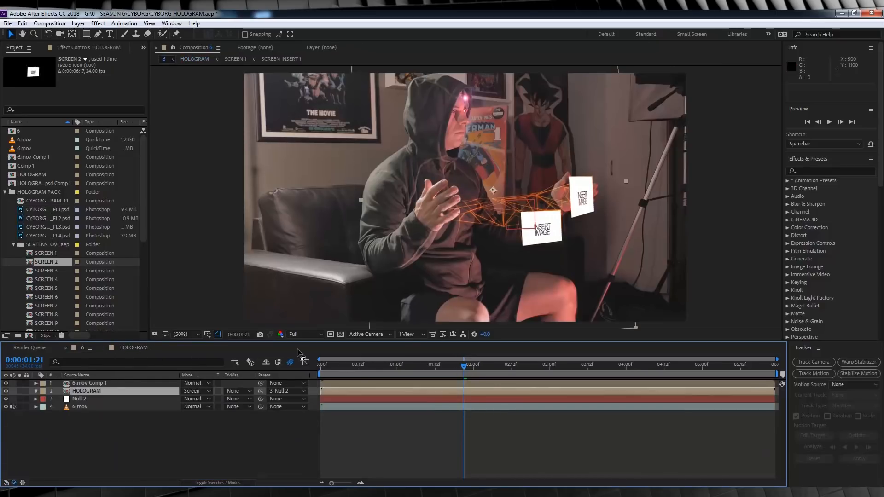
click(131, 348)
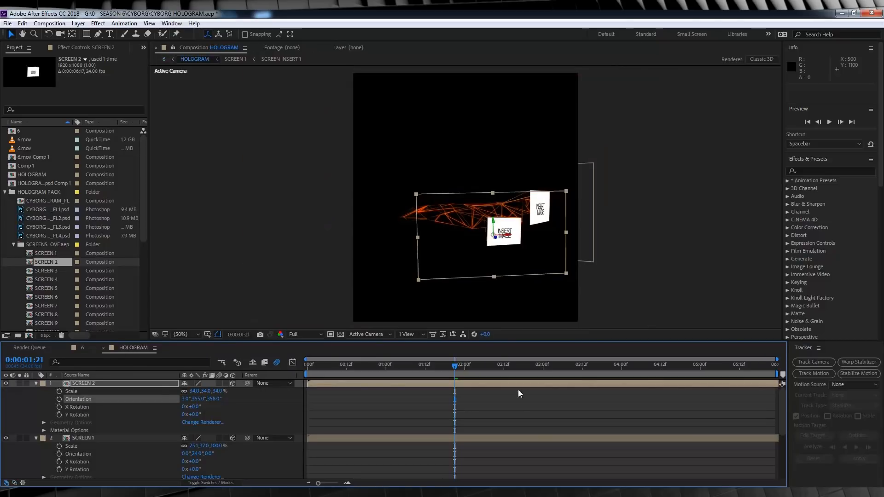
- Add SCREEN 5 above the other screens, scale it to about 41 × 34%, and place it over the middle of the hologram
drag(46, 288, 119, 384)
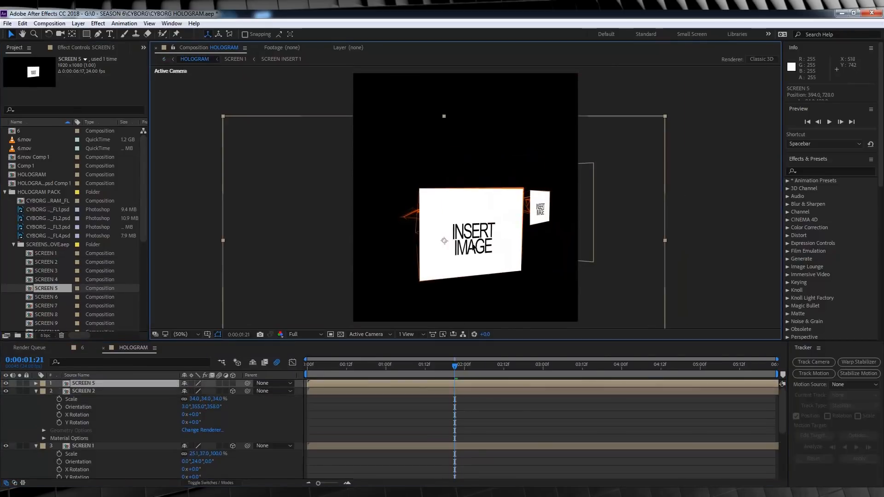
drag(176, 396, 183, 396)
drag(453, 236, 467, 204)
drag(204, 391, 205, 391)
drag(532, 209, 548, 209)
- Scale SCREEN 2 down to 26% and preview the screens over the footage in composition 6
drag(197, 408, 194, 407)
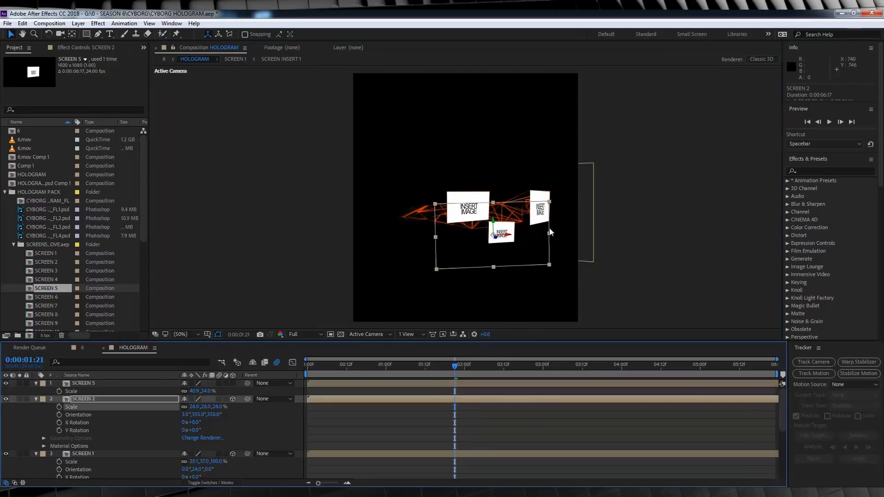
click(619, 228)
click(458, 228)
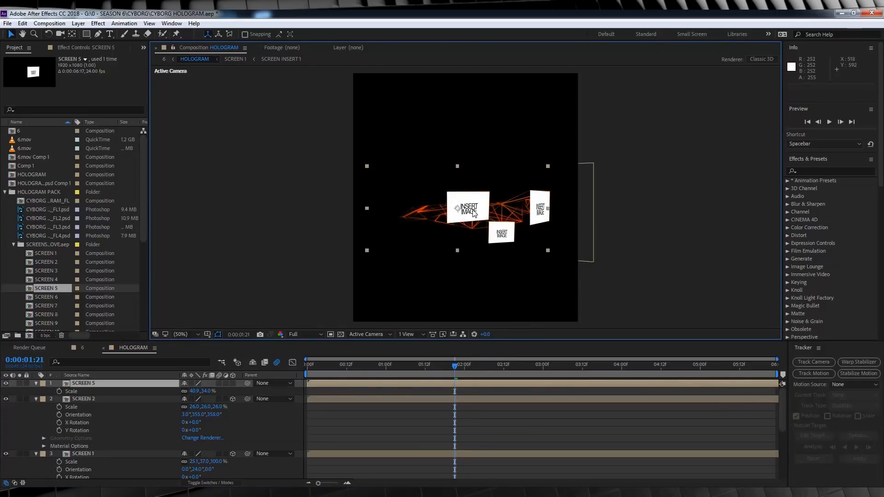
click(271, 261)
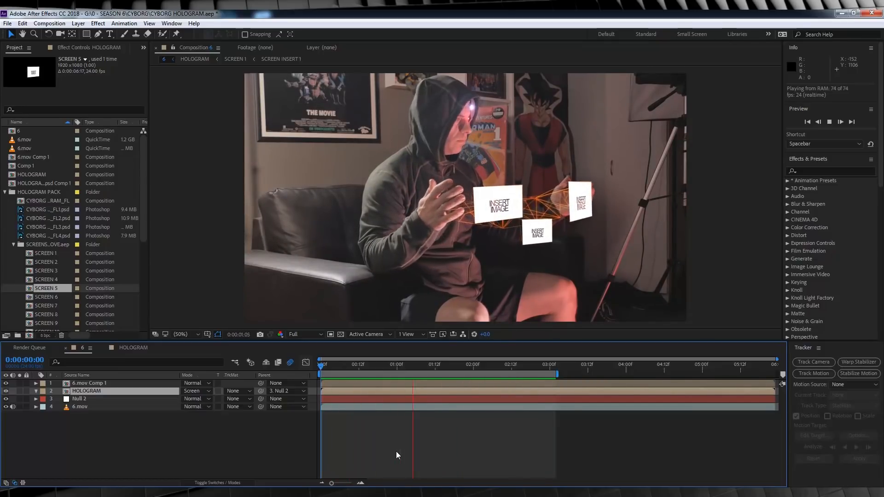
click(133, 348)
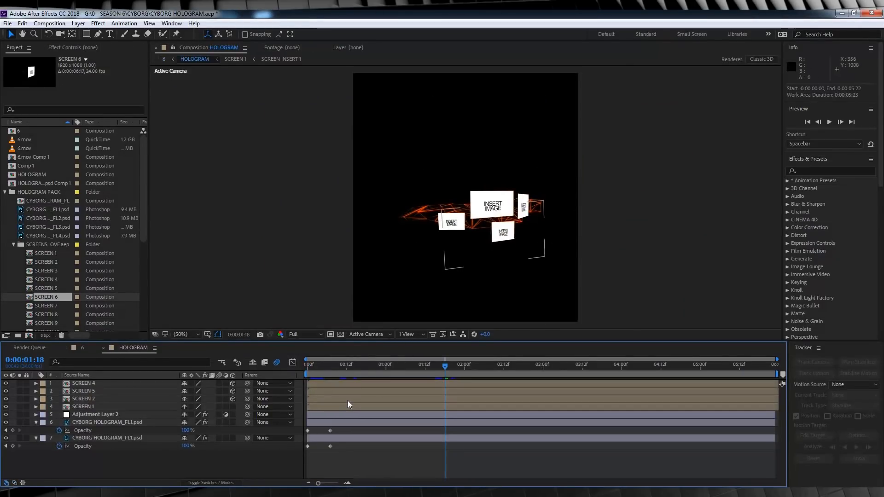
- Hide SCREEN 4, SCREEN 5 and SCREEN 2, and trim the start of SCREEN 1 to about frame 14
click(307, 366)
drag(308, 364, 331, 369)
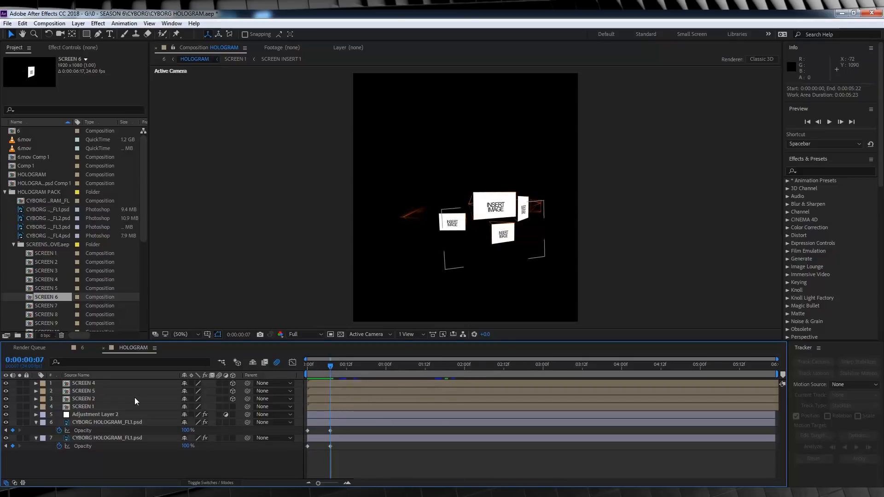
click(83, 406)
drag(6, 384, 5, 399)
click(338, 371)
drag(337, 371, 354, 367)
key(alt+bracketleft)
- Make SCREEN 2 visible again and trim its start to frame 19
click(325, 367)
click(5, 399)
drag(319, 368, 368, 369)
click(369, 399)
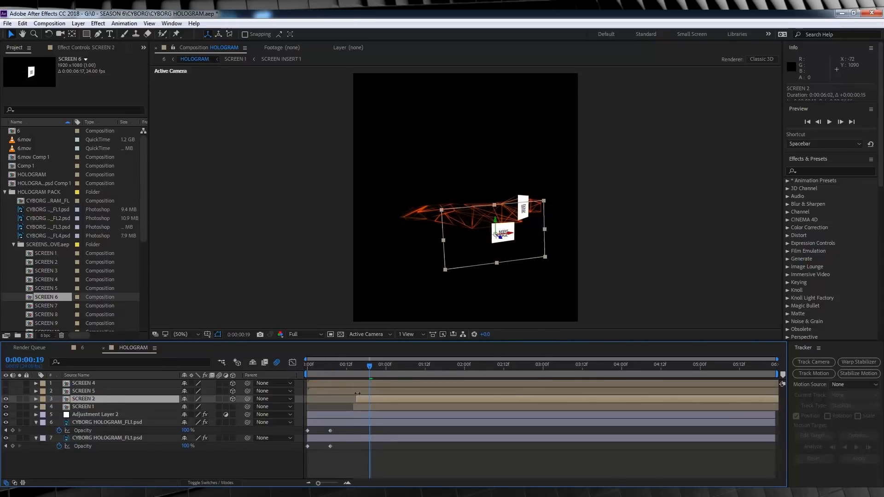
- Unhide SCREEN 5 and SCREEN 4, stagger the screen layers' starts from about frame 15 onward, and preview their appearance from frame 0
click(5, 392)
mouse_move(369, 367)
mouse_down()
mouse_move(336, 366)
mouse_move(357, 365)
mouse_up()
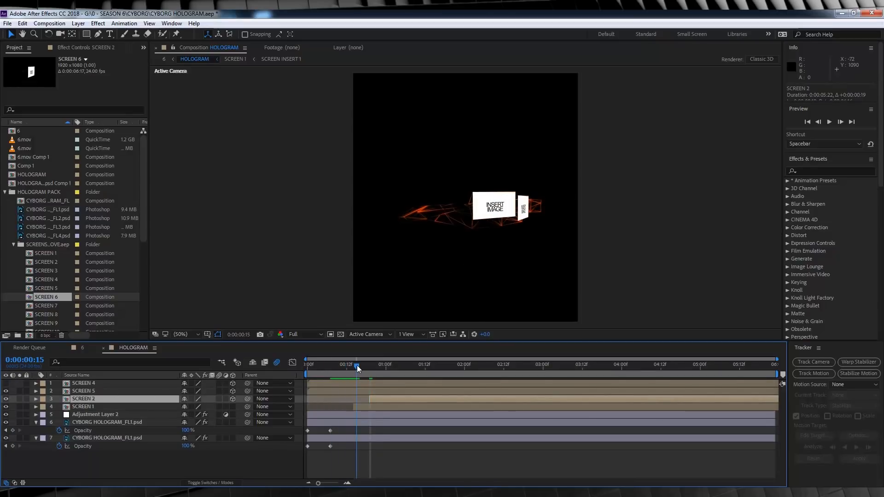
click(358, 391)
key(Page_Down)
click(6, 383)
drag(360, 366, 367, 383)
click(345, 382)
click(308, 368)
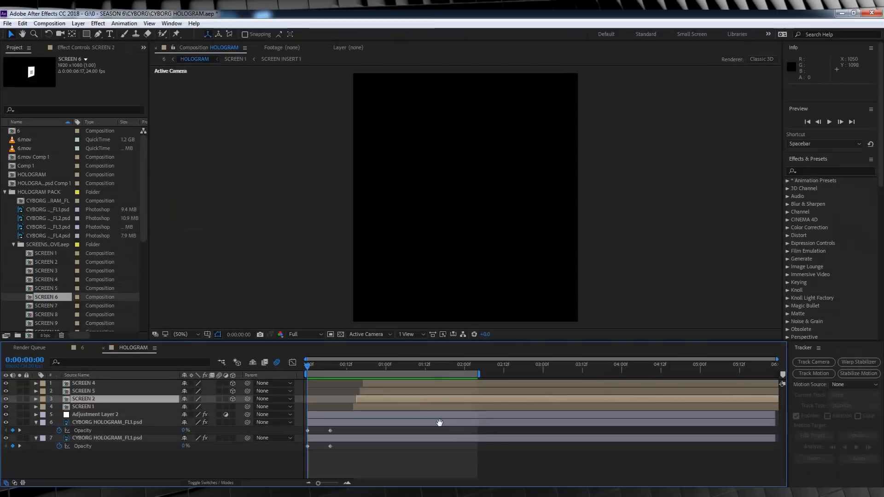
key(space)
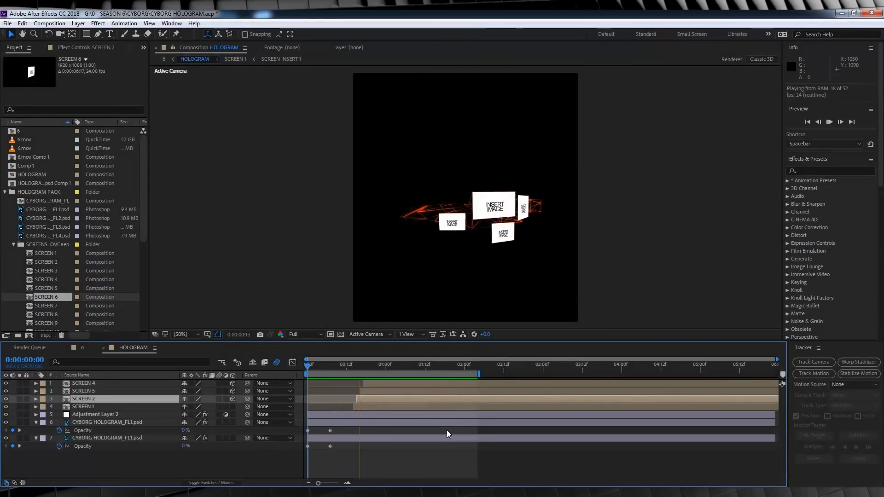
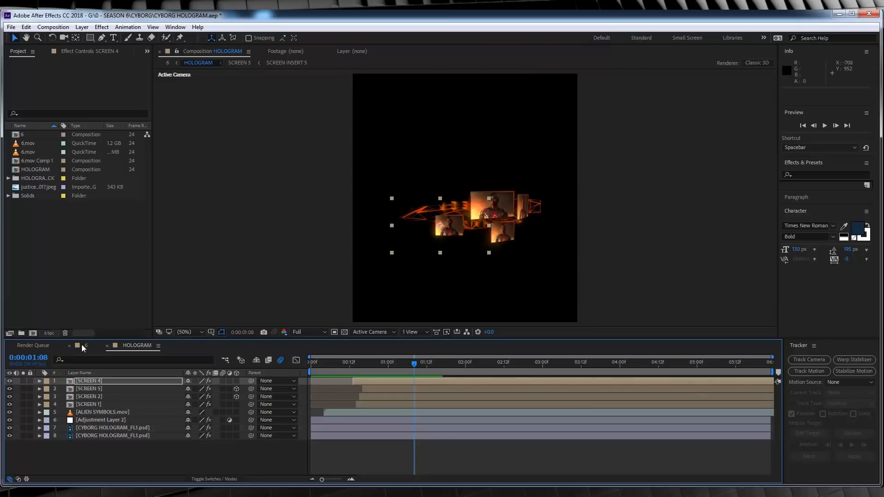
- Move composition 6 to 0:00:04:05 and set its work area from 0:00:00:00 to 0:00:02:20
click(81, 344)
click(641, 367)
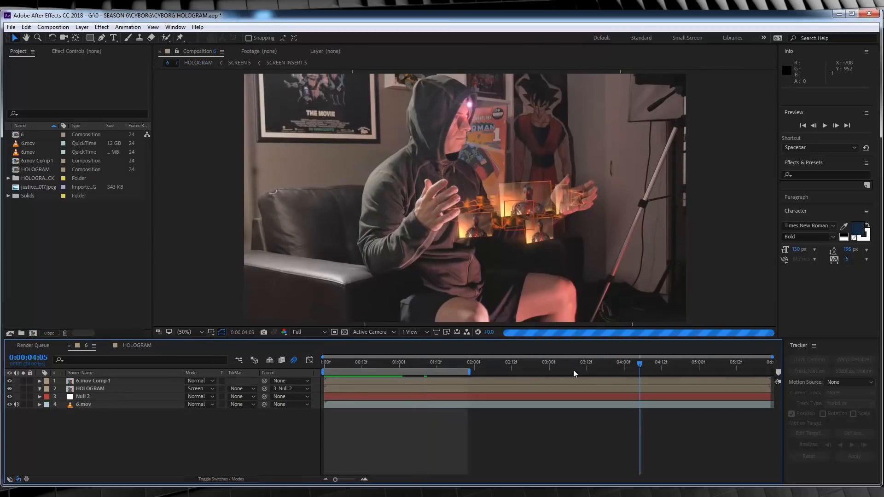
drag(467, 372, 540, 373)
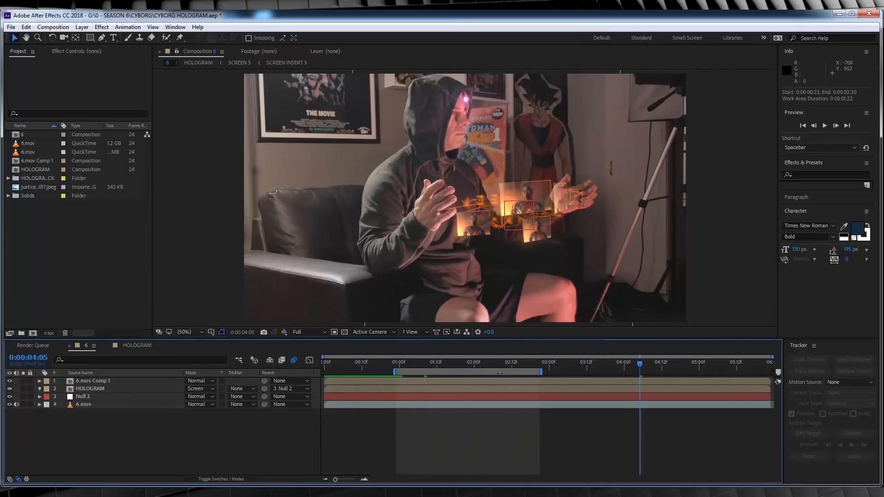
drag(394, 372, 325, 372)
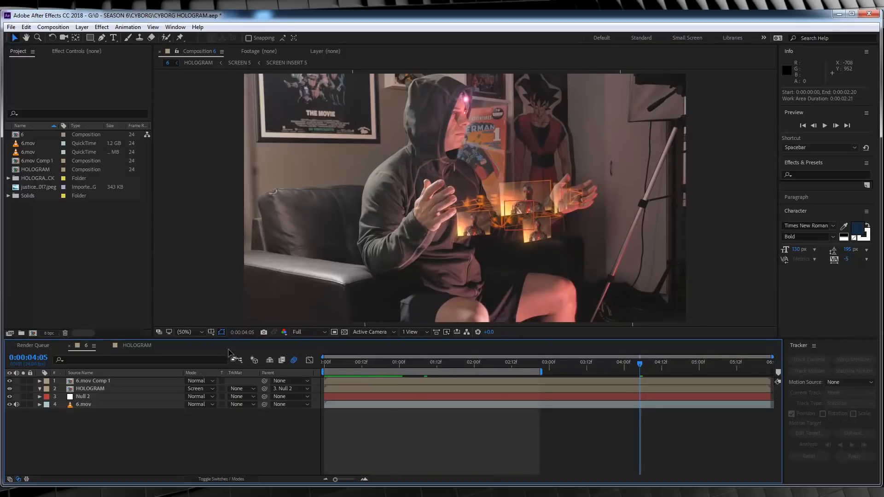
- Duplicate the HOLOGRAM composition in the project and open the copy, HOLOGRAM 2
click(137, 346)
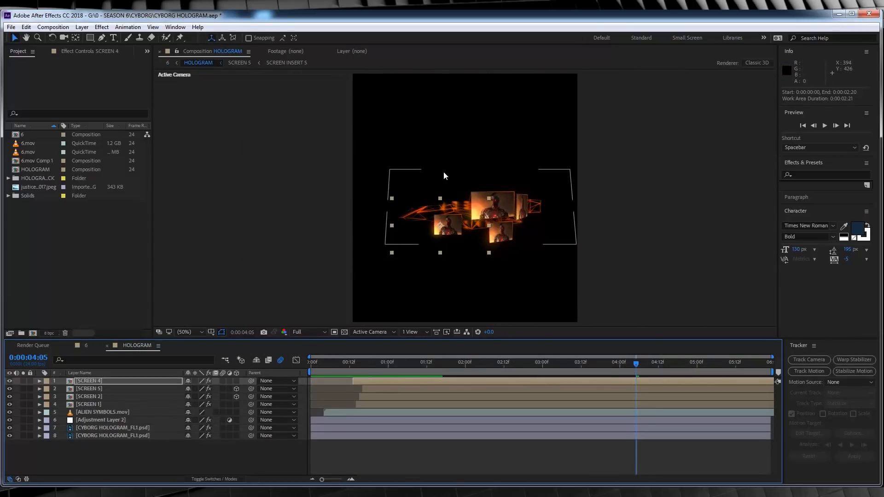
click(39, 170)
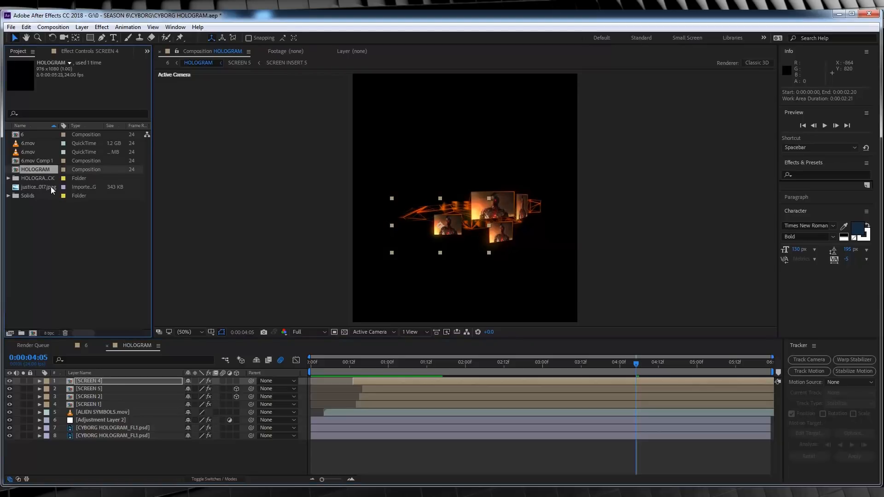
key(ctrl+d)
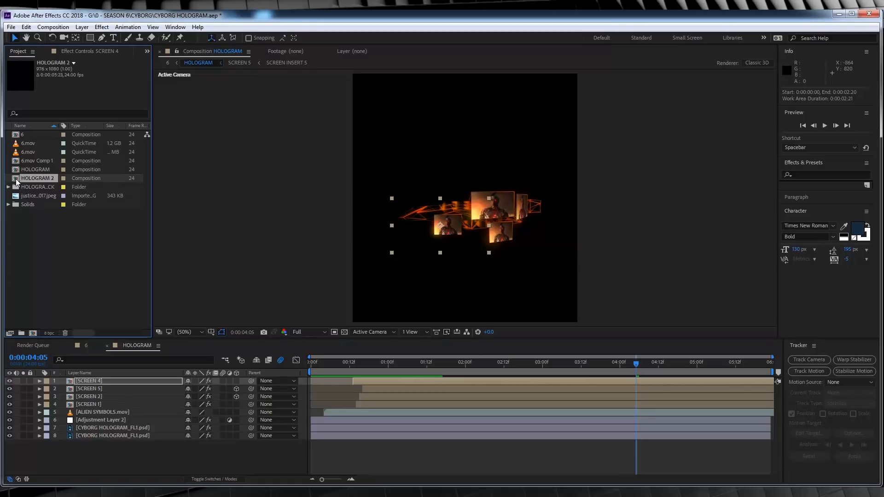
double_click(37, 178)
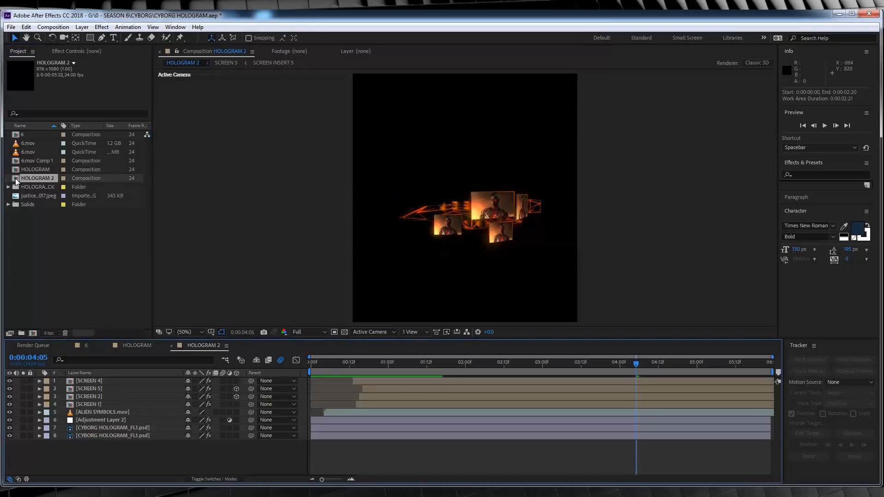
- Remove the Opacity keyframes from both CYBORG HOLOGRAM_FL1.psd layers in HOLOGRAM 2
click(87, 381)
click(93, 428)
shift+click(95, 435)
key(t)
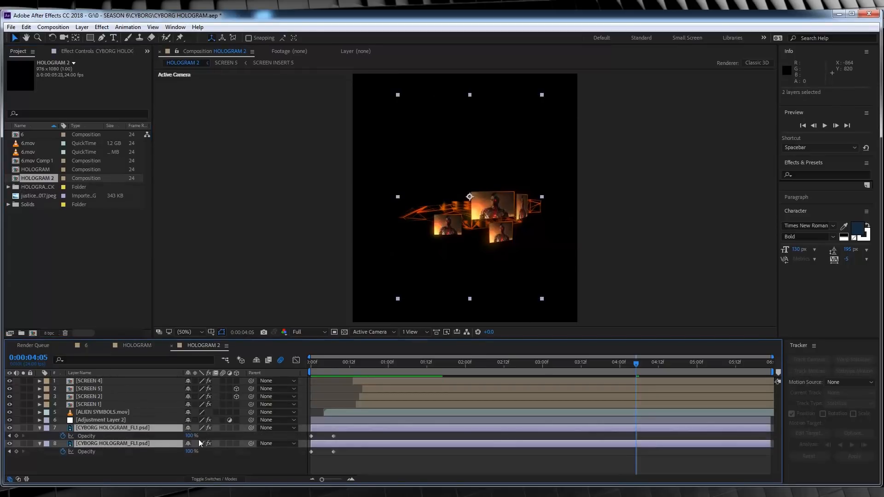
click(63, 436)
- Delete the SCREEN 1, SCREEN 2, SCREEN 5 and SCREEN 4 layers from HOLOGRAM 2
click(90, 397)
click(90, 404)
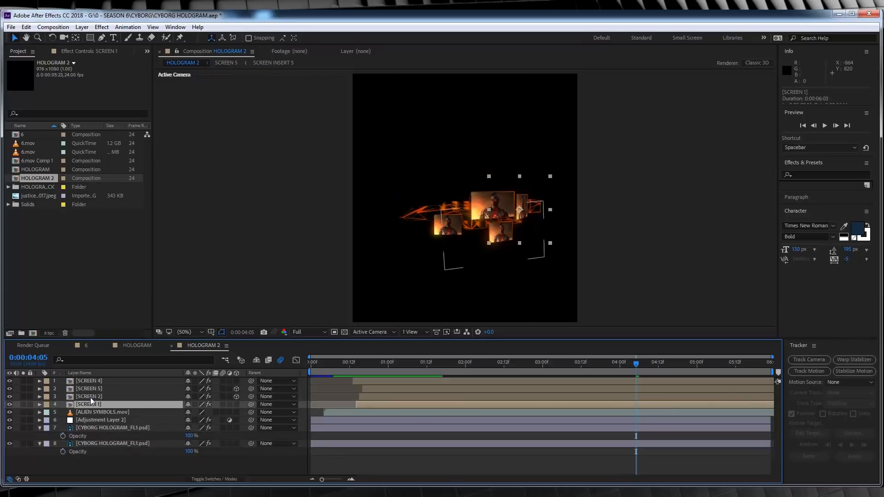
shift+click(87, 381)
key(Delete)
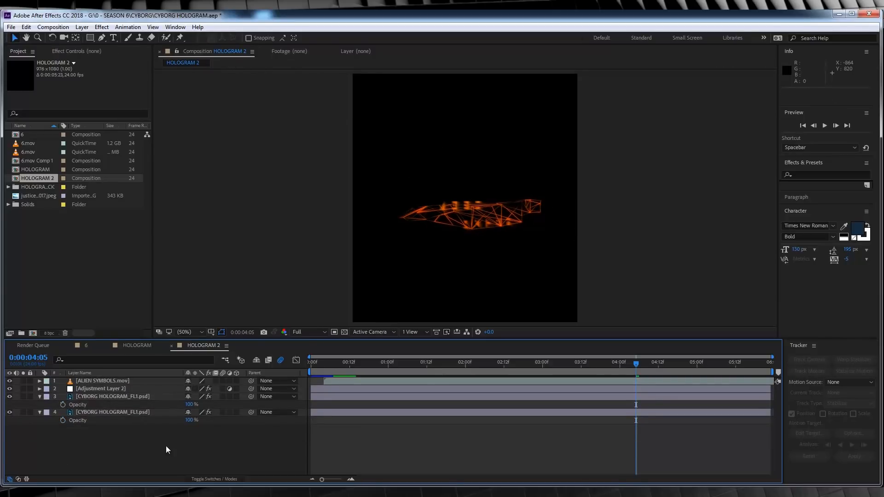
- Flip the ALIEN SYMBOLS.mov layer horizontally and shift it to the right over the wireframe
click(110, 380)
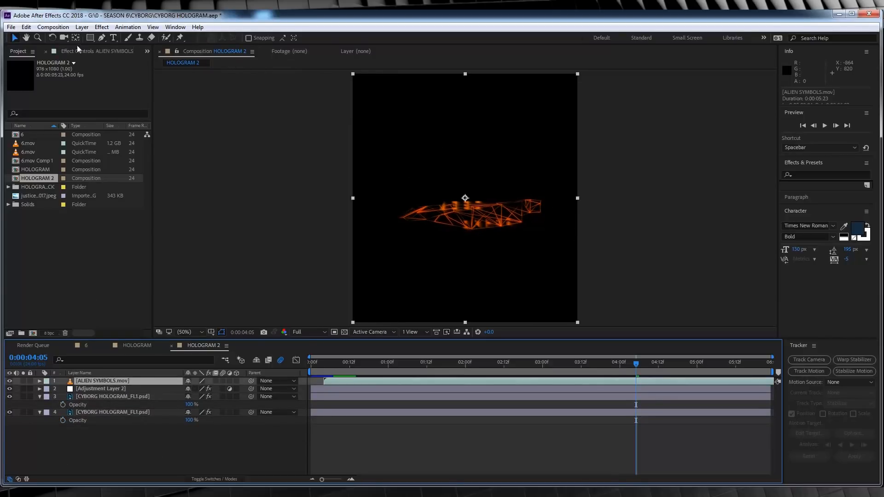
click(82, 28)
mouse_move(106, 136)
click(295, 216)
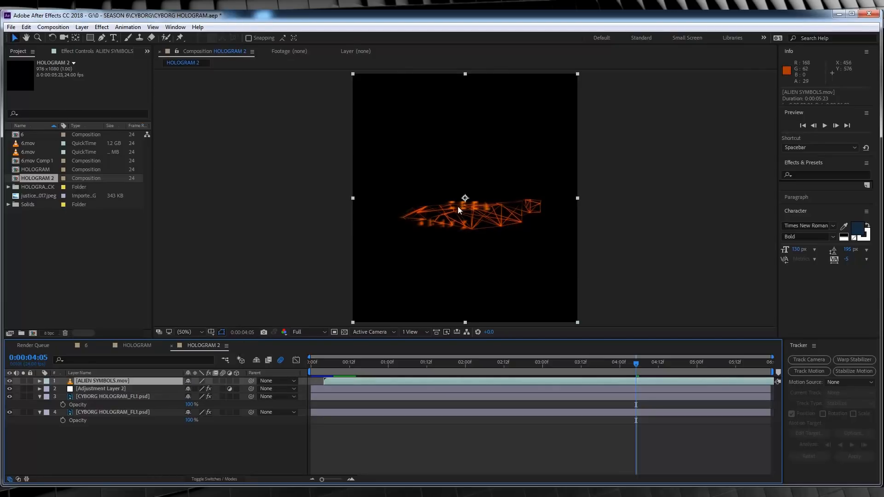
click(217, 430)
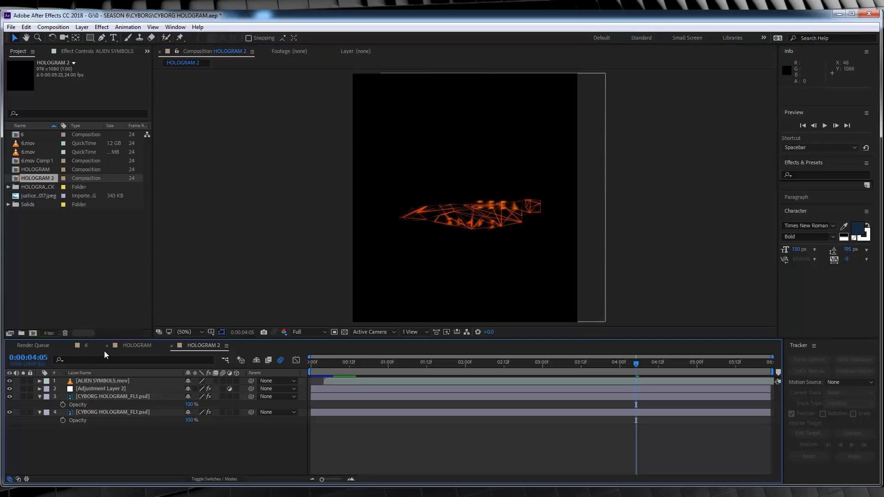
- Look through the screen compositions in the hologram pack folder and add SCREEN 7 above ALIEN SYMBOLS.mov in HOLOGRAM 2
click(8, 187)
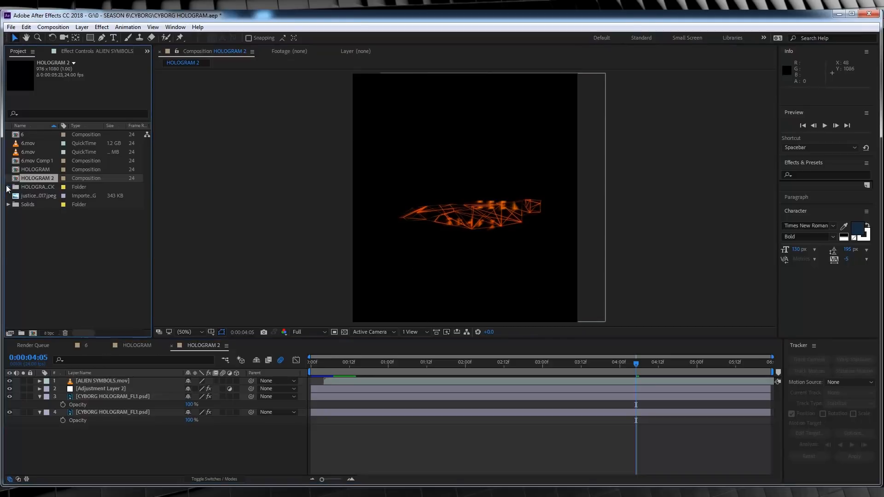
click(16, 239)
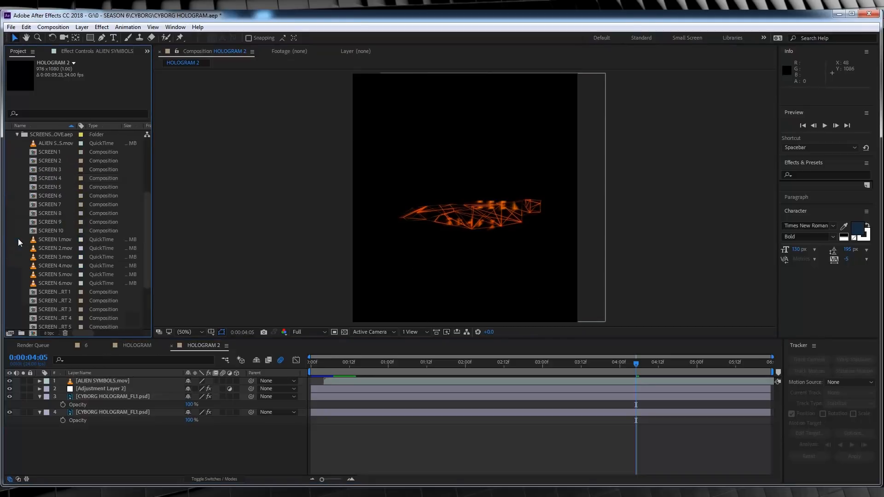
click(57, 188)
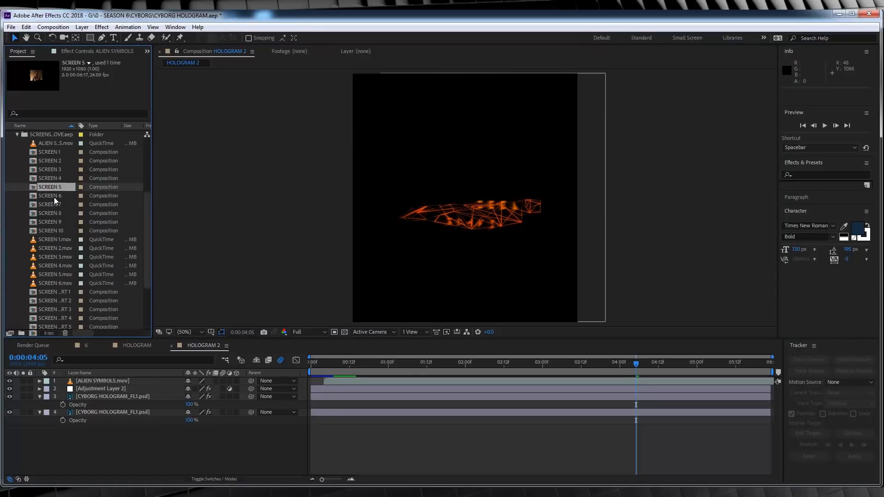
click(54, 201)
click(48, 152)
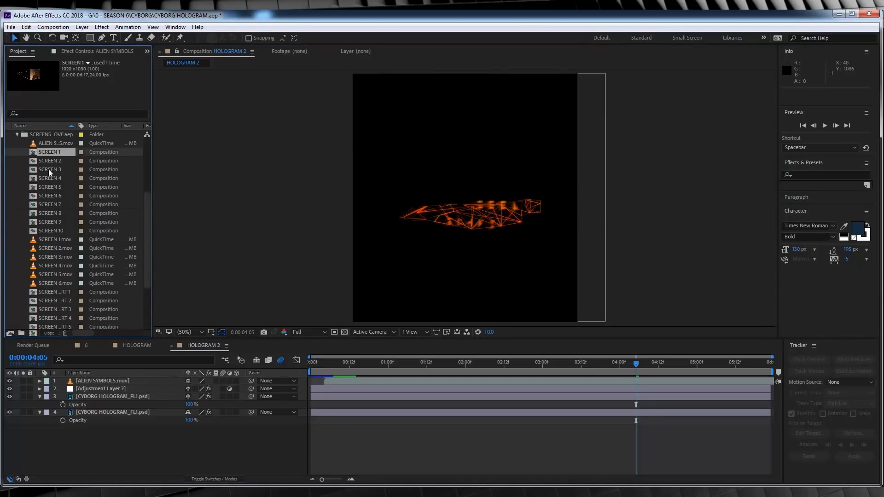
click(52, 204)
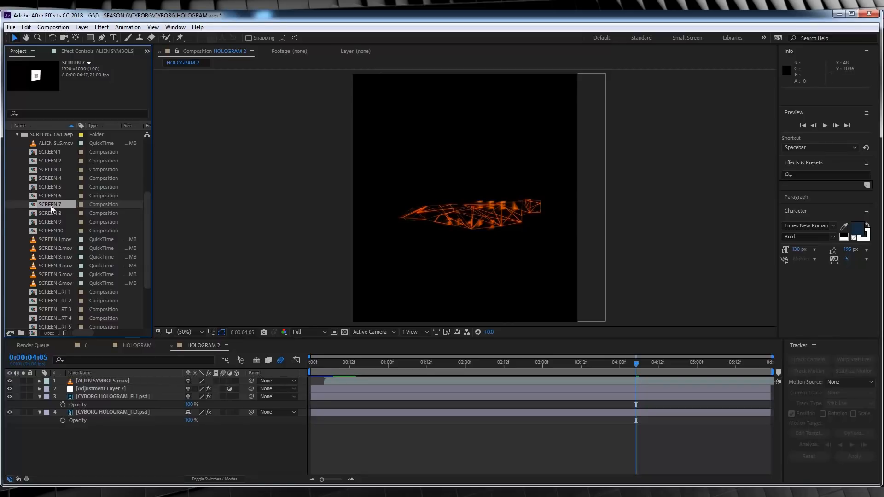
drag(51, 205, 107, 380)
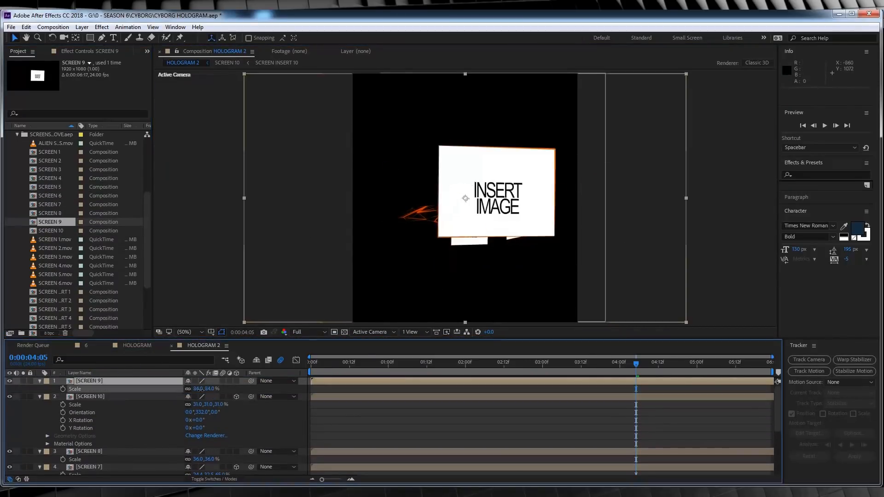
click(91, 451)
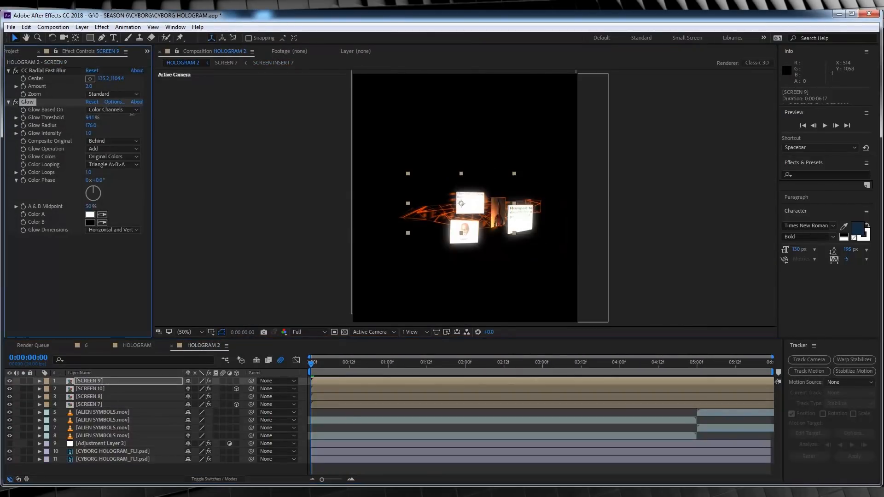
key(ctrl+Down)
key(ctrl+Down)
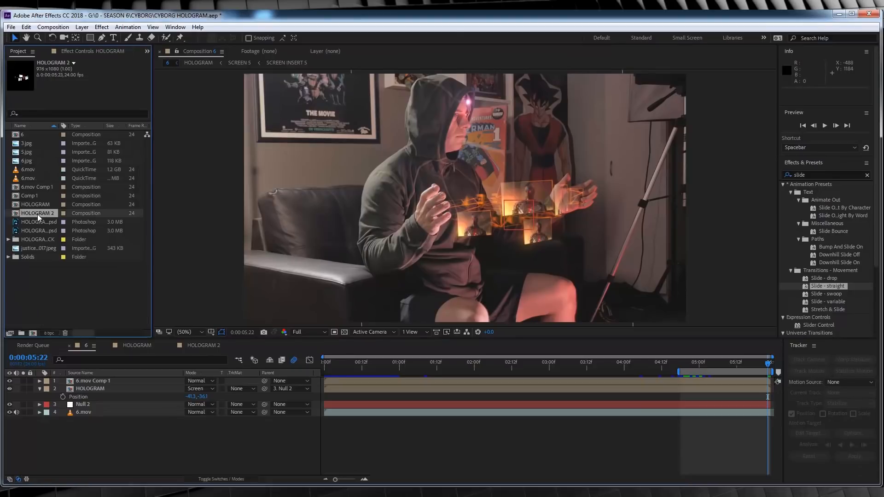
- Add HOLOGRAM 2 above HOLOGRAM in composition 6, parent it to Null 2 and set its blending mode to Screen
drag(39, 213, 85, 388)
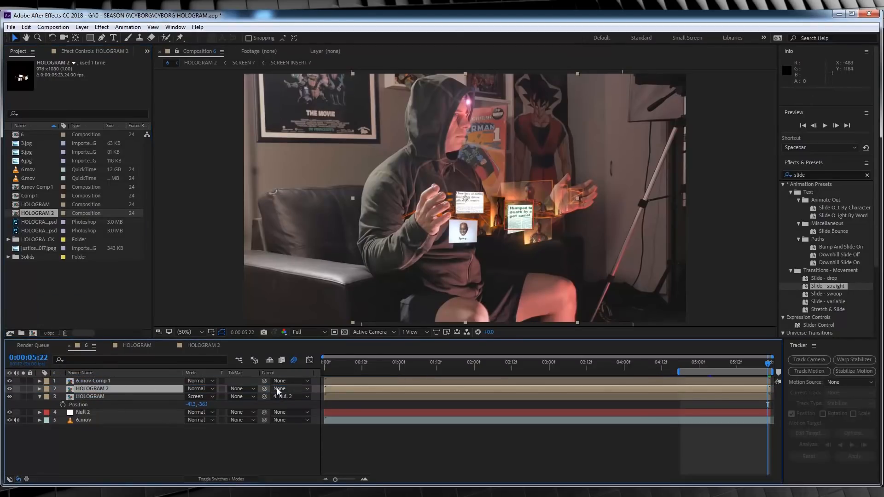
drag(264, 389, 93, 412)
click(209, 390)
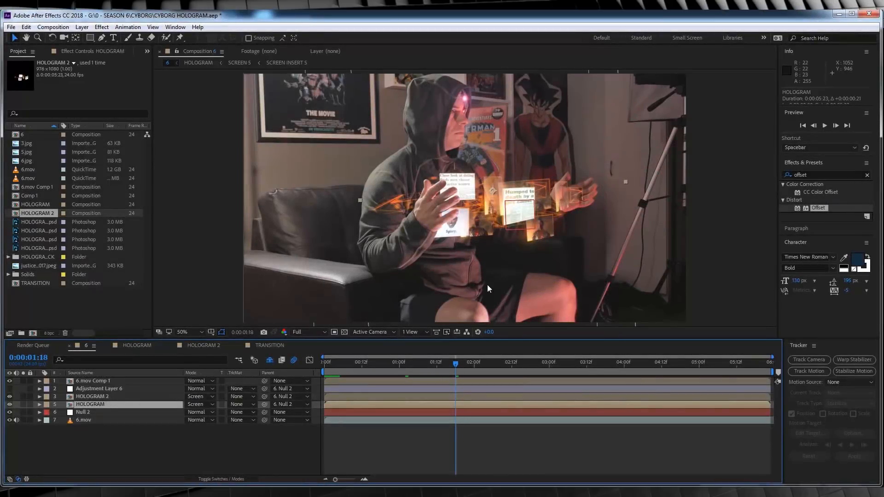
scroll(560, 237, up, 1)
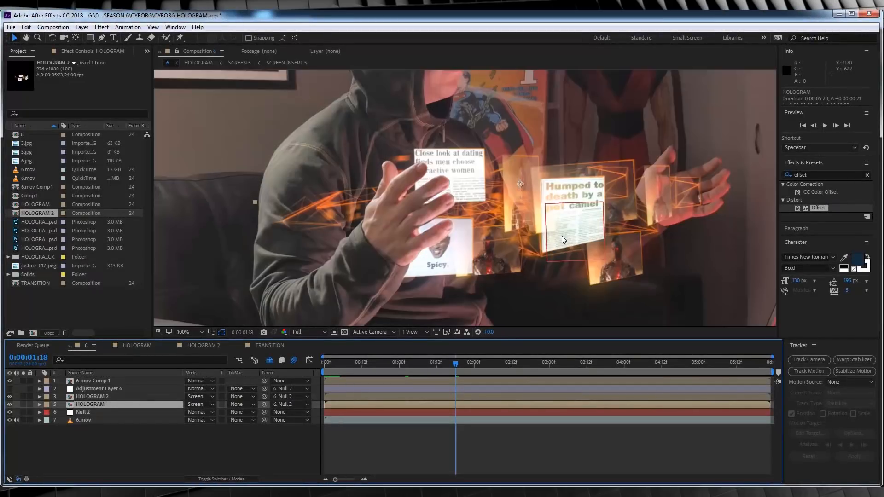
click(615, 185)
drag(615, 184, 620, 183)
key(ctrl+z)
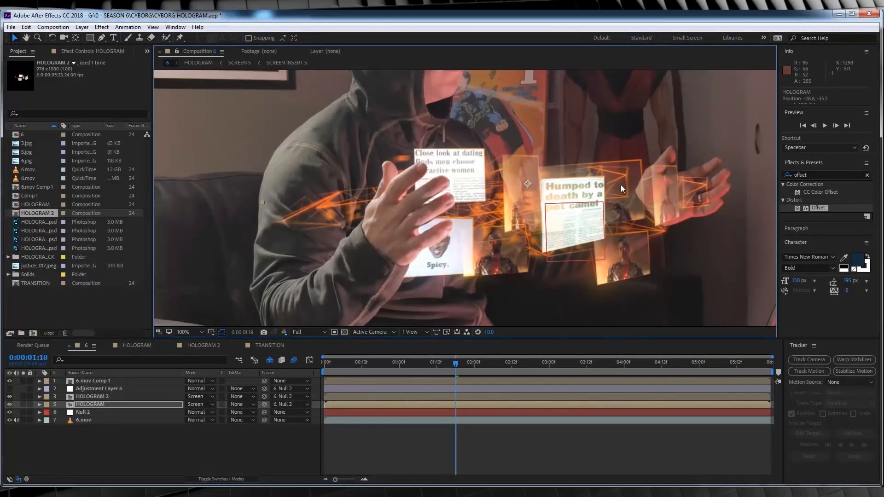
- Move HOLOGRAM 2 between the hands to about -60, -35 and set its rotation to -2°
click(104, 396)
drag(458, 159, 530, 172)
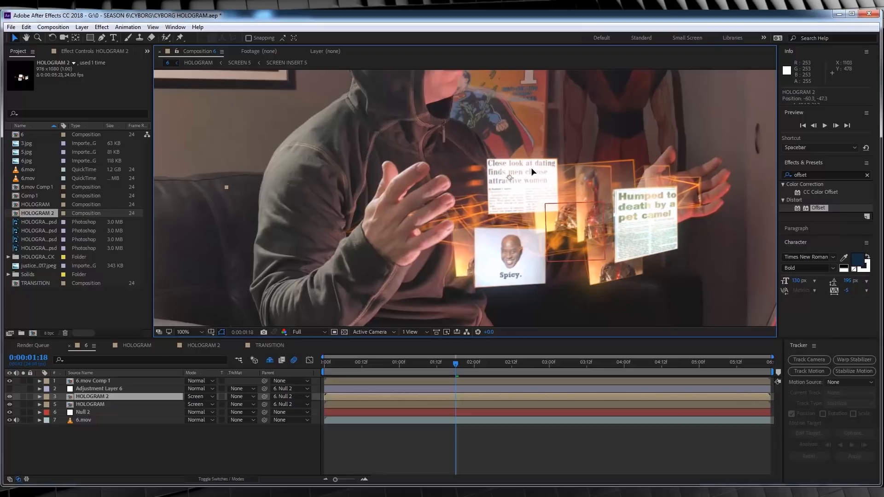
key(r)
click(198, 405)
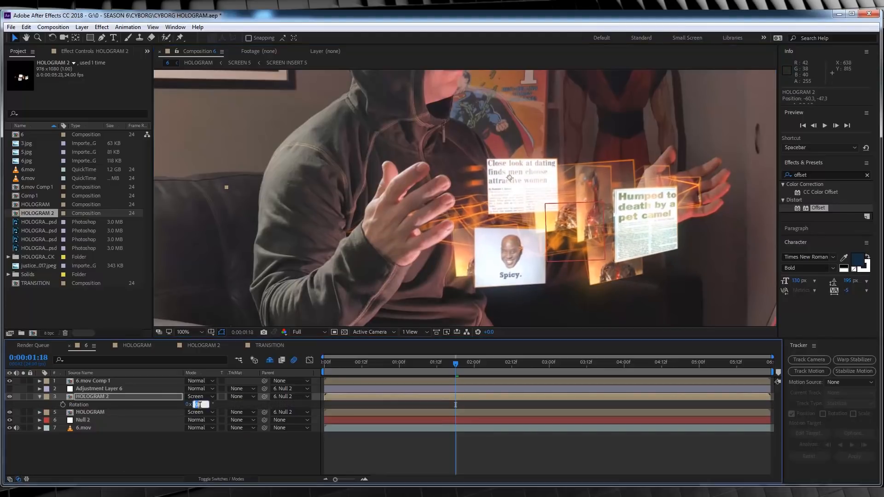
key(Down)
key(Down)
drag(539, 174, 540, 180)
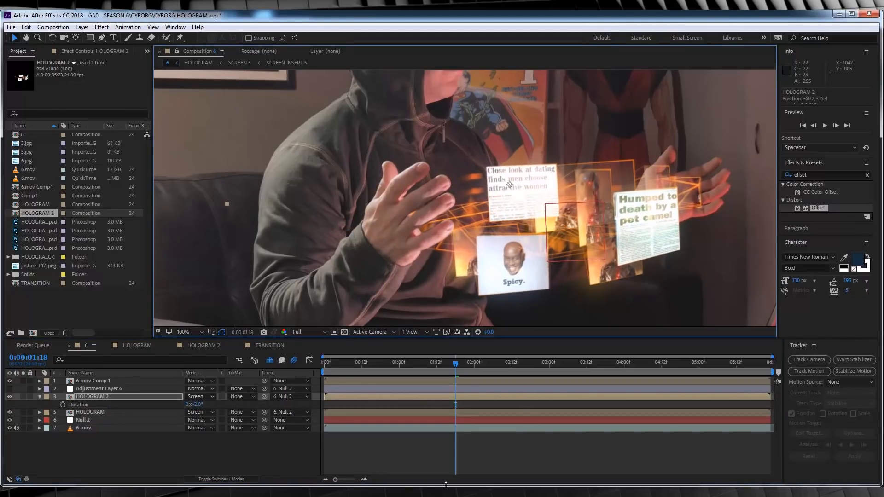
- Fit composition 6 in the viewer, lower the preview resolution to Quarter and move to about 0:00:05:03
click(115, 381)
click(189, 332)
click(188, 167)
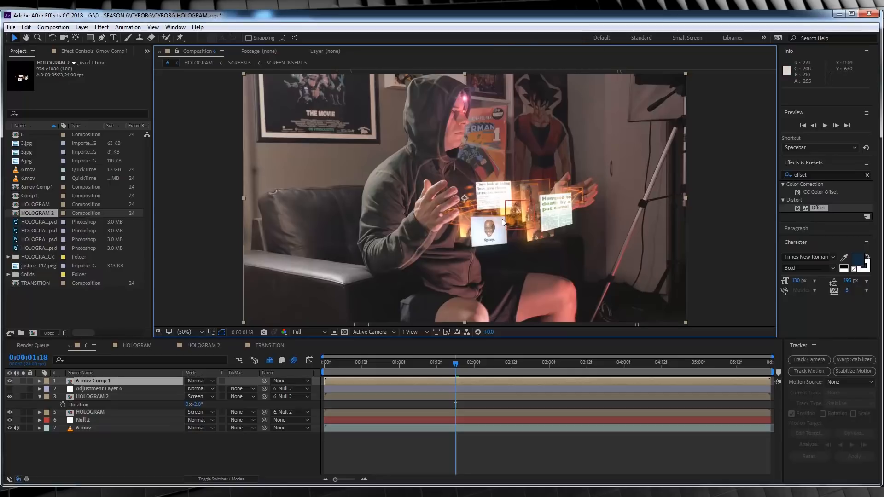
click(696, 362)
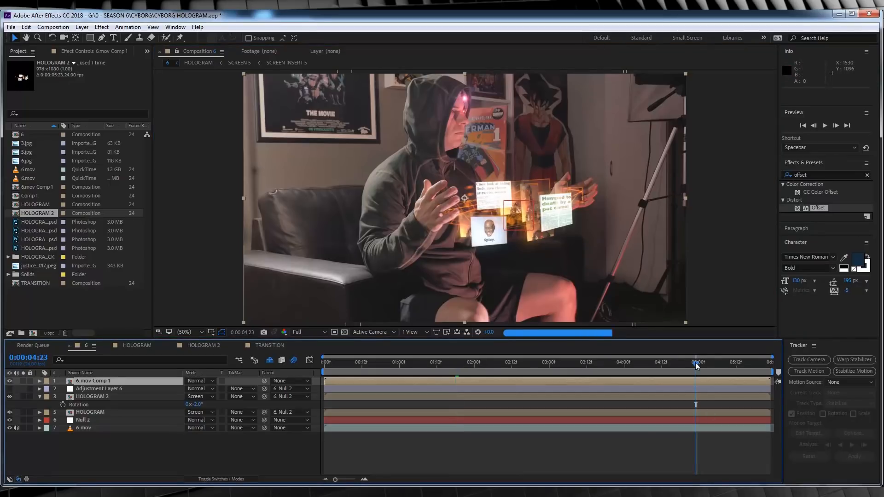
click(310, 332)
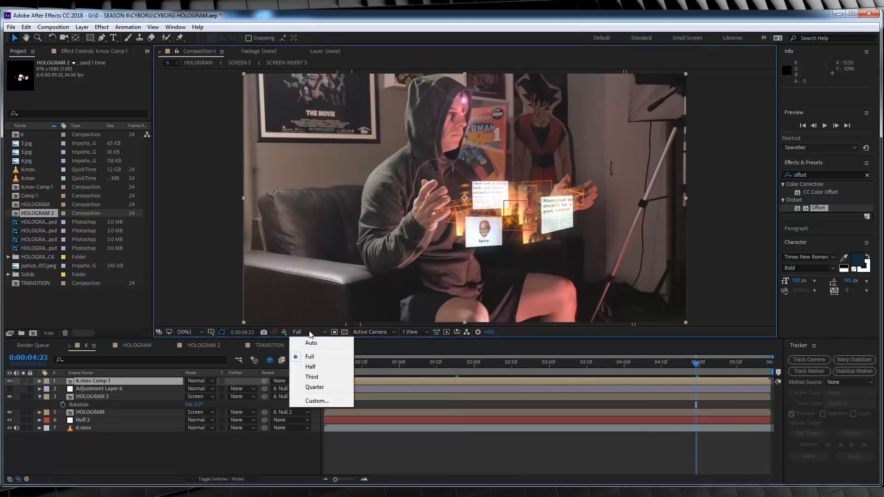
click(316, 389)
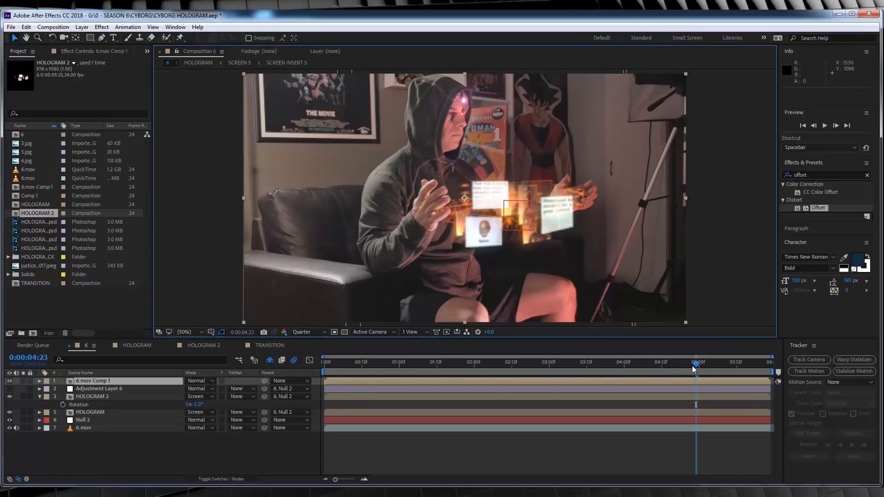
drag(698, 369, 708, 370)
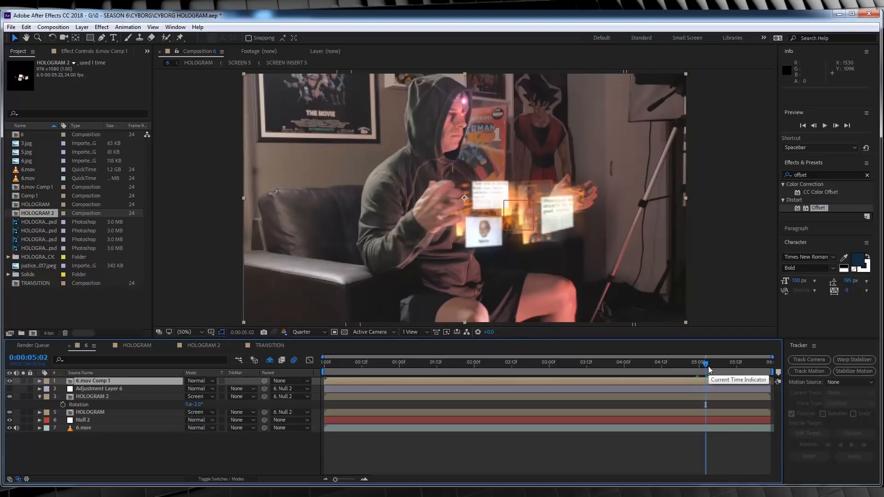
- Open the HOLOGRAM composition and set its preview resolution to Full
double_click(91, 413)
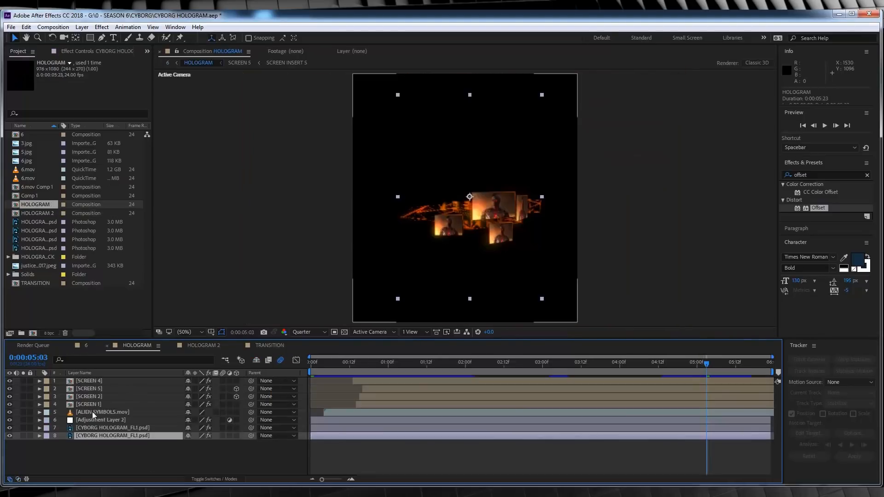
click(308, 332)
click(315, 357)
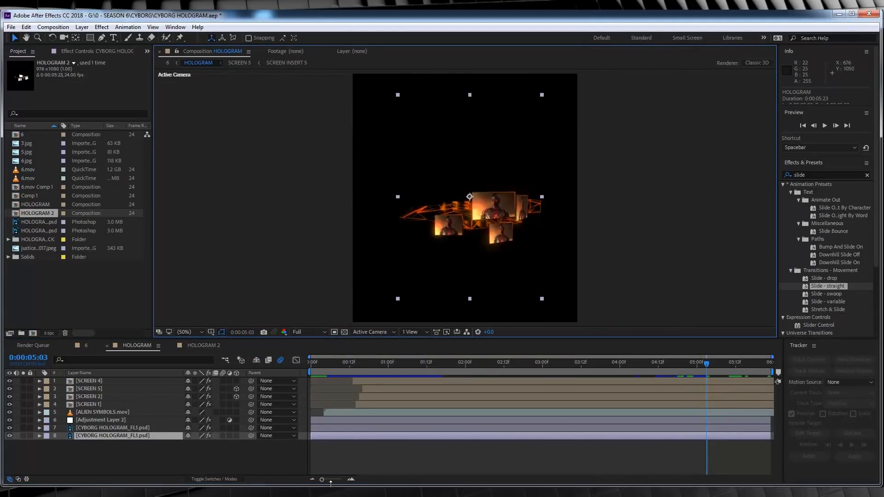
- Queue the current frame of the HOLOGRAM composition at 0:00:05:03 for output as a layered Photoshop file
click(66, 28)
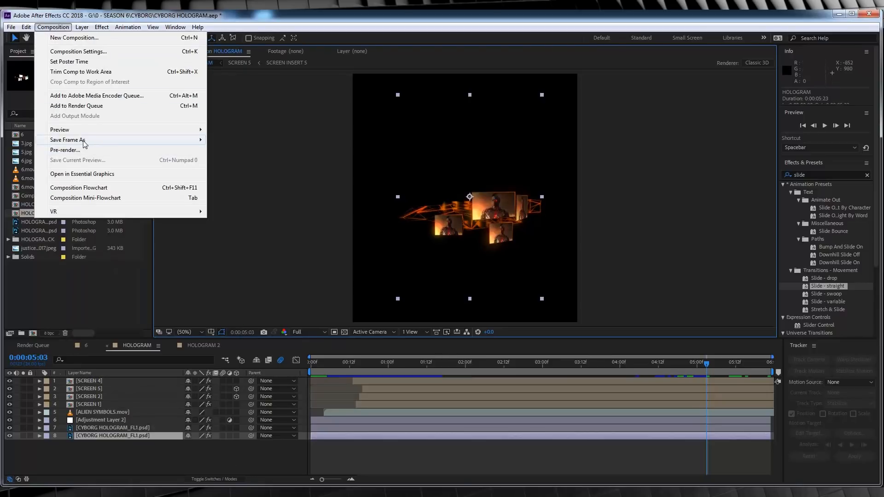
mouse_move(156, 140)
click(219, 140)
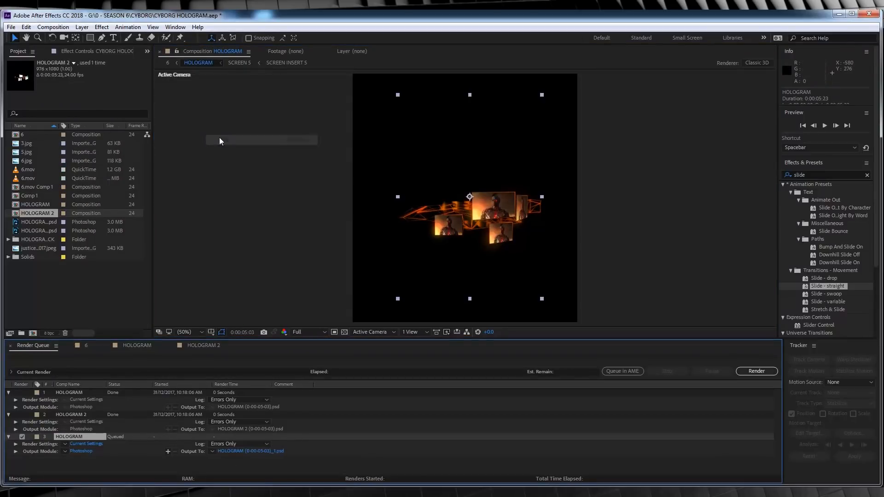
- Return to composition 6 and move the current time to 0:00:05:16
click(196, 344)
click(128, 347)
click(96, 346)
click(715, 363)
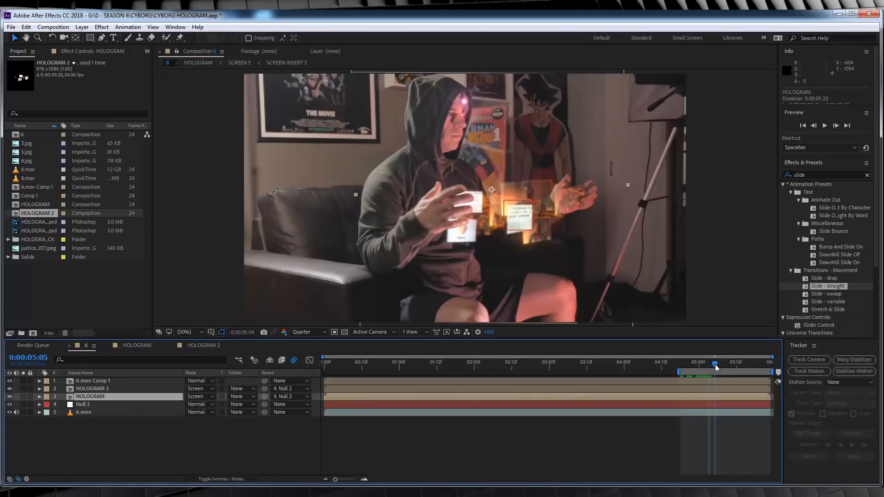
drag(715, 363, 749, 368)
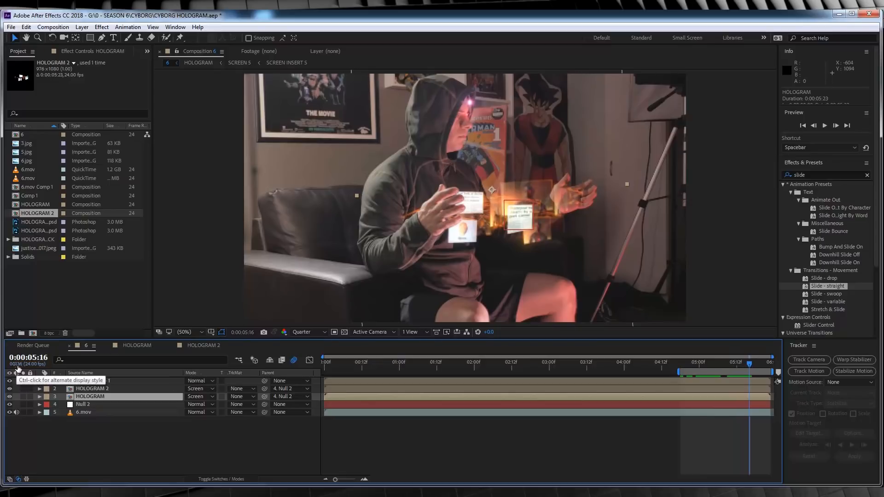
- Set the HOLOGRAM 2 composition to Full resolution and queue its frame at 0:00:05:16 as a Photoshop file
click(203, 346)
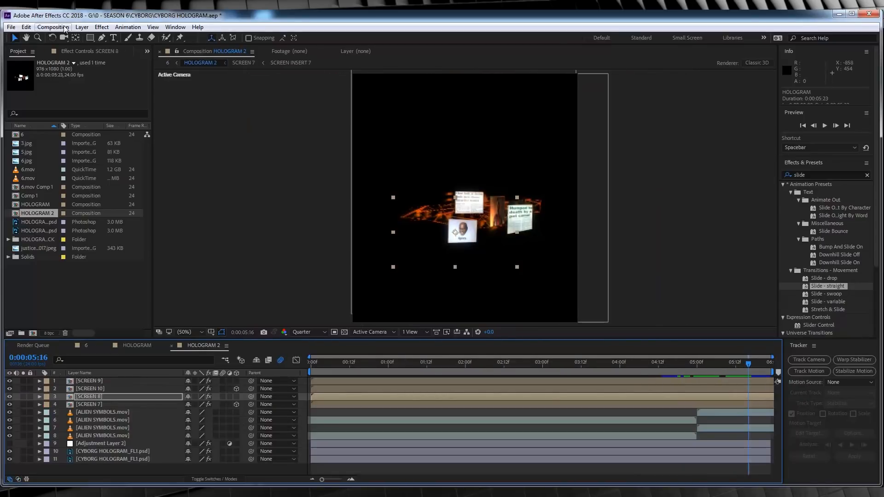
click(308, 332)
click(318, 353)
click(81, 27)
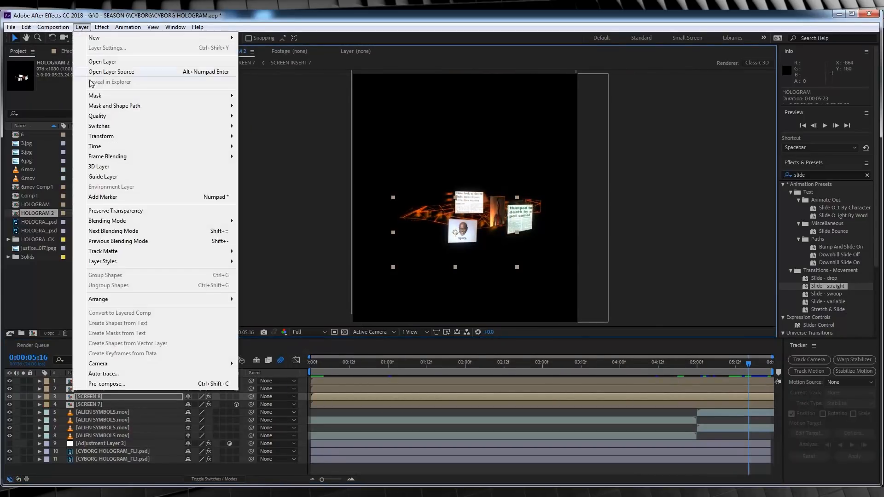
mouse_move(53, 27)
mouse_move(87, 140)
click(222, 139)
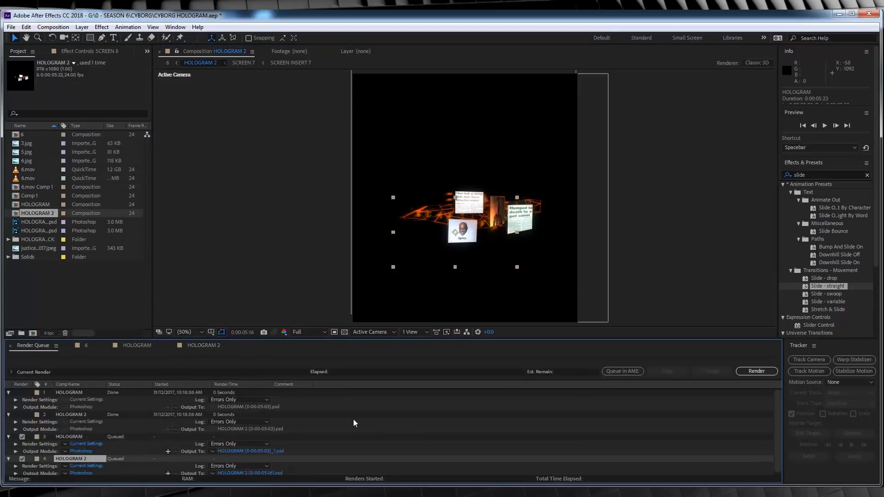
- Render both queued stills and import HOLOGRAM (0-00-05-03)_1.psd and HOLOGRAM 2 (0-00-05-16).psd as footage
click(758, 372)
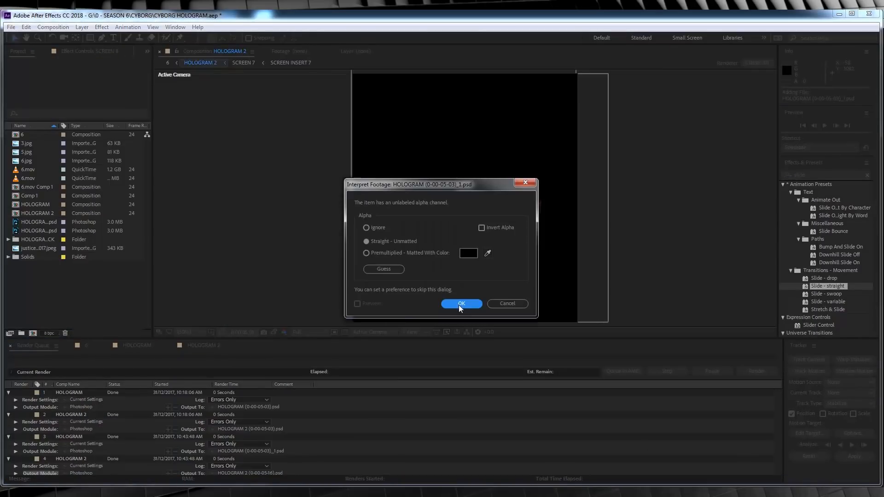
click(462, 304)
click(462, 304)
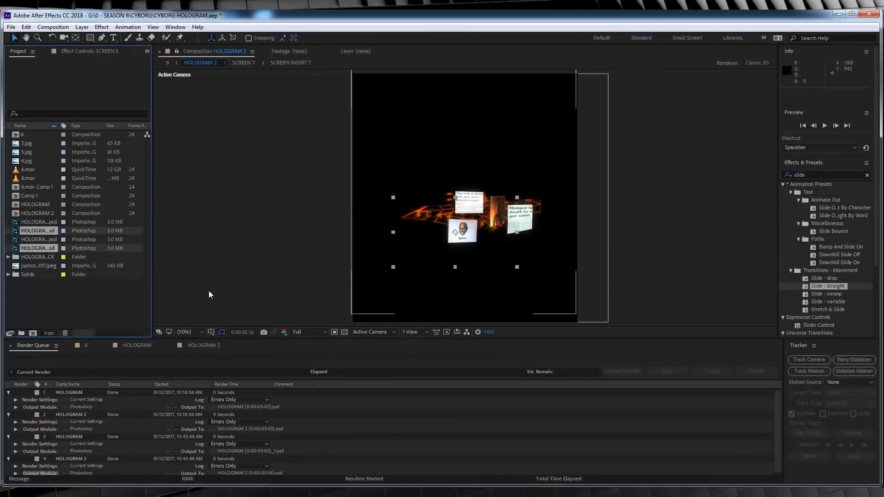
- Create a new composition from the imported HOLOGRAM (0-00-05-03)_1.psd still
click(44, 233)
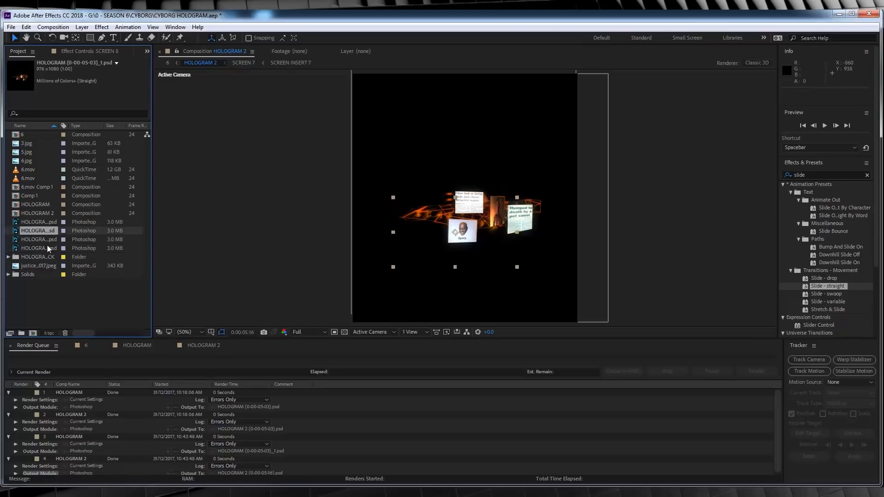
click(44, 240)
click(71, 289)
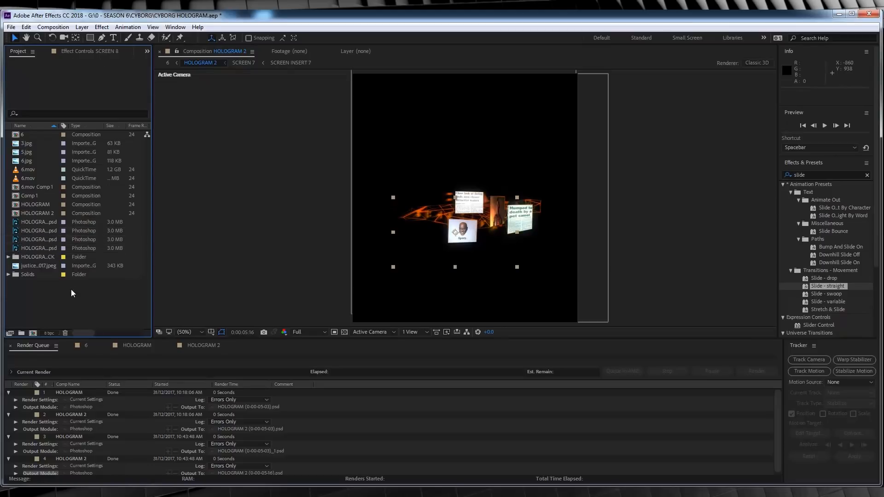
click(37, 231)
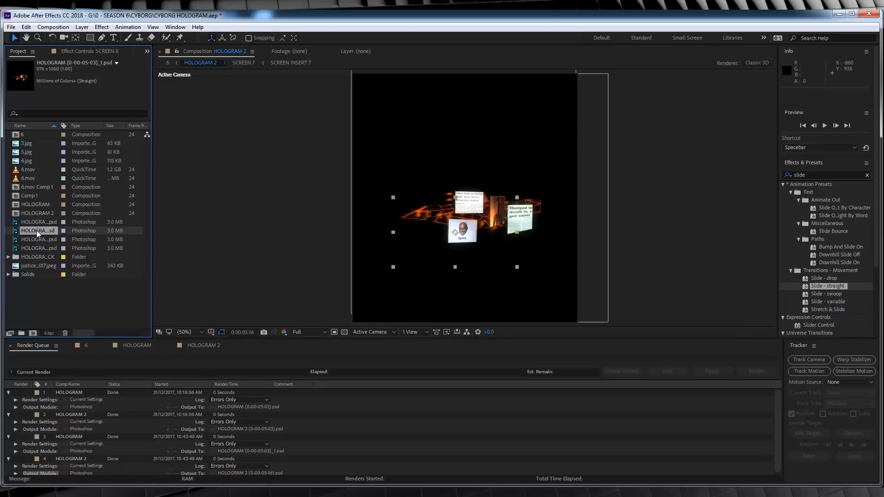
drag(37, 231, 35, 331)
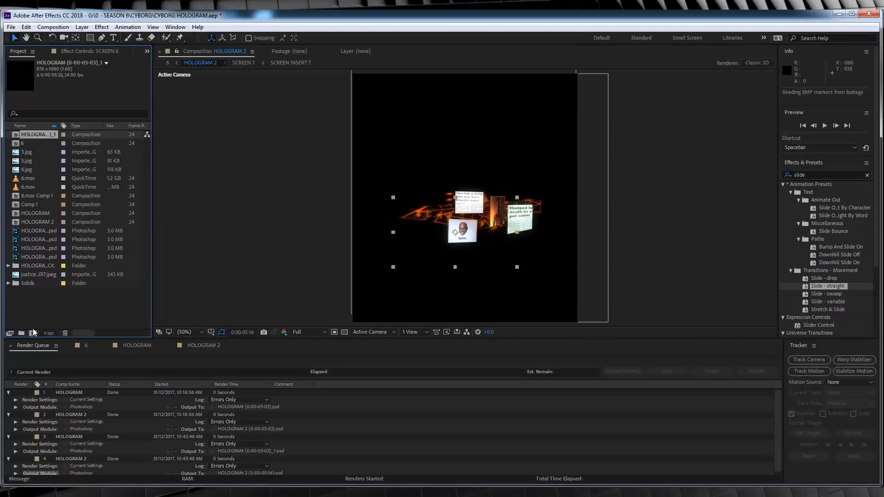
- Add HOLOGRAM 2 (0-00-05-16).psd to the new composition beneath the first hologram still
click(41, 250)
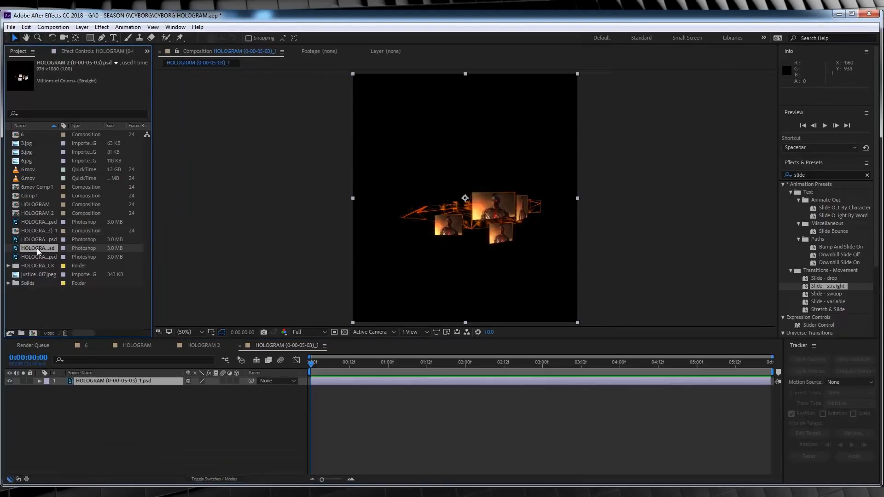
drag(37, 257, 83, 419)
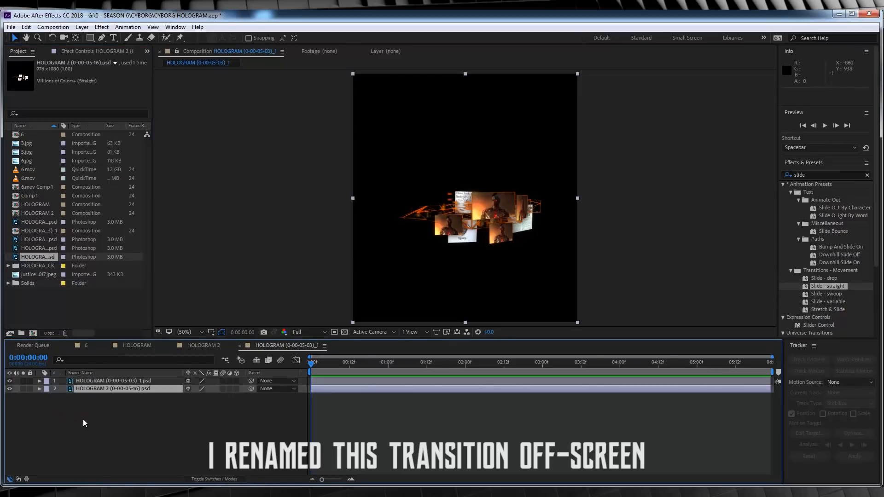
click(138, 422)
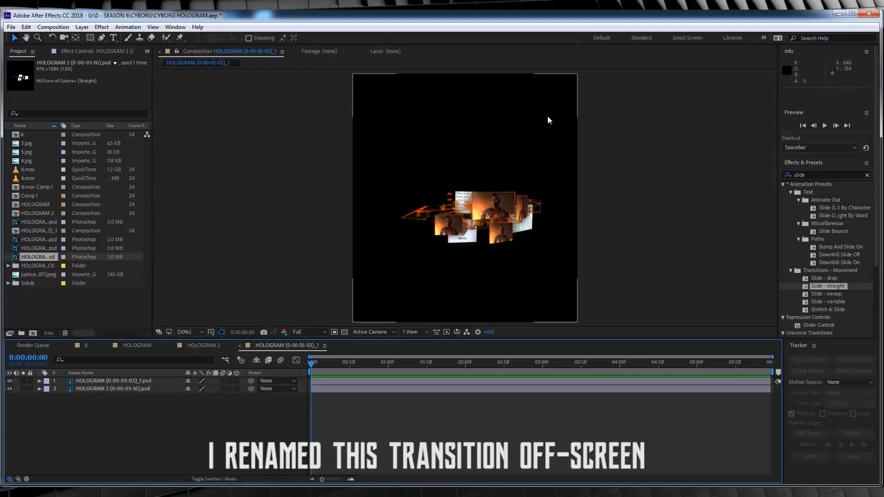
- Set the width of the new still composition to 650 px
click(53, 27)
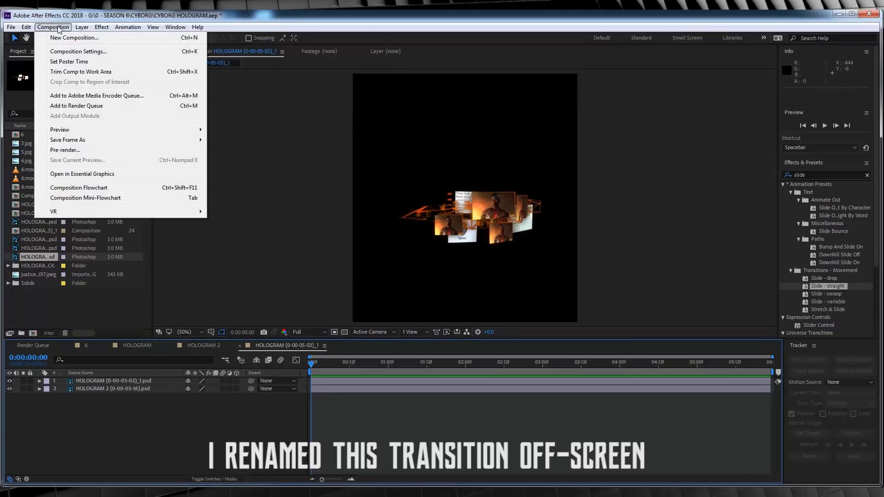
click(72, 54)
drag(652, 209, 580, 211)
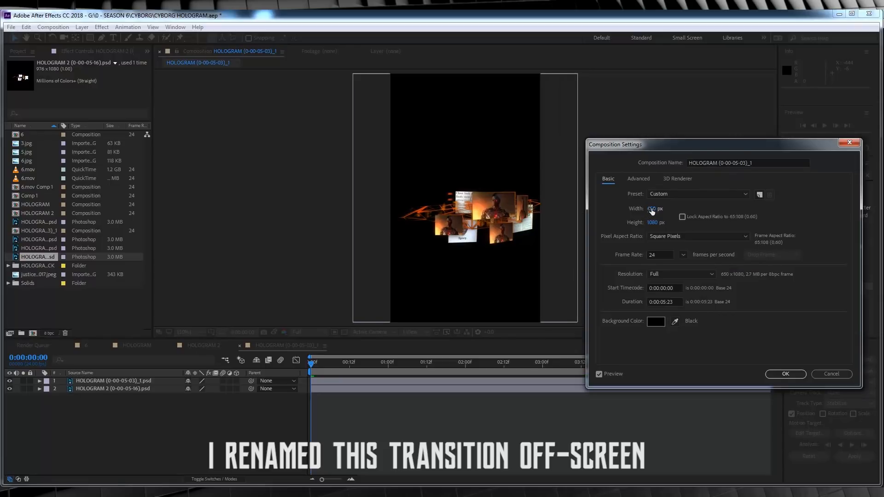
click(786, 374)
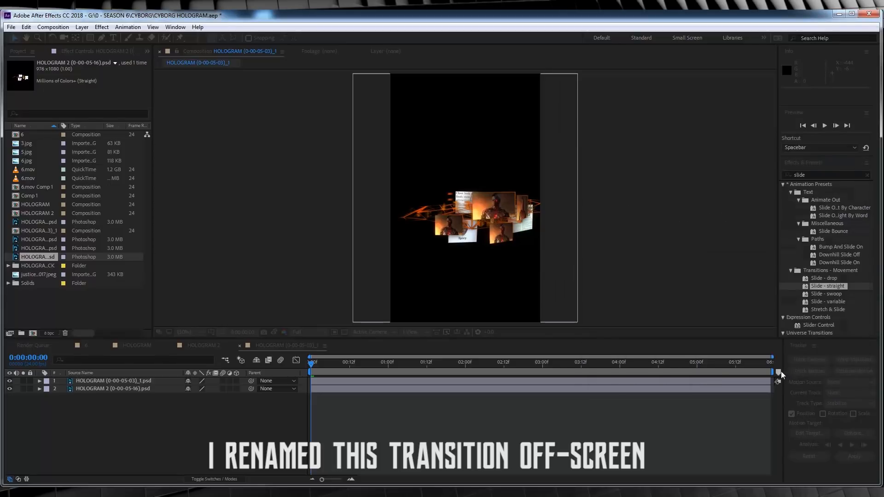
- Set the position of both hologram stills to 305, 540
click(105, 381)
shift+click(110, 388)
key(p)
drag(190, 389, 180, 388)
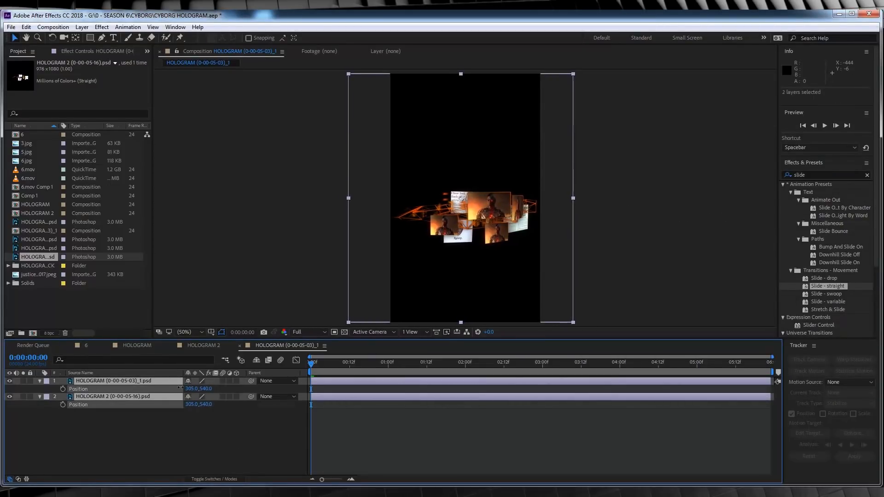
click(194, 432)
- Add an adjustment layer above the two hologram stills and apply the Offset effect to it
click(82, 27)
mouse_move(106, 37)
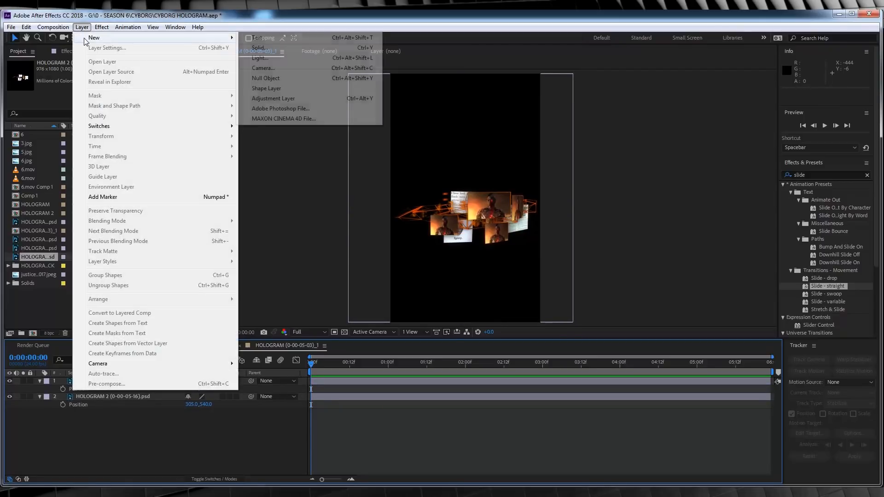
click(296, 100)
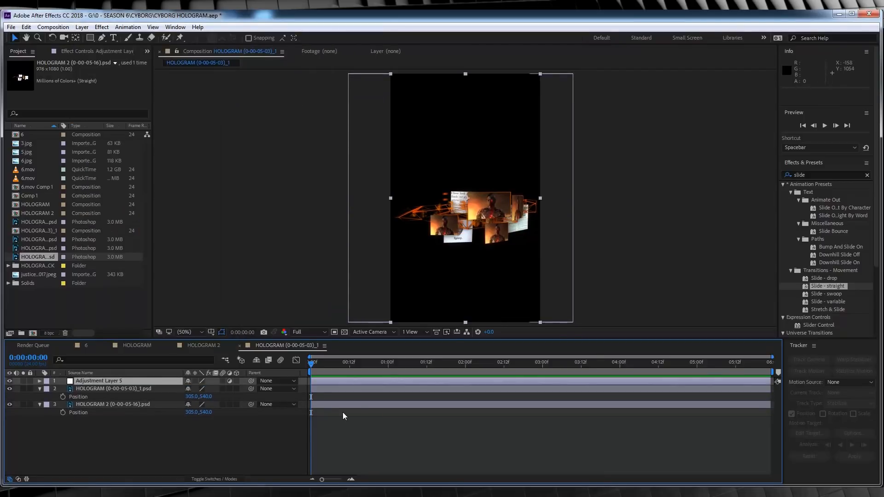
click(867, 175)
click(844, 172)
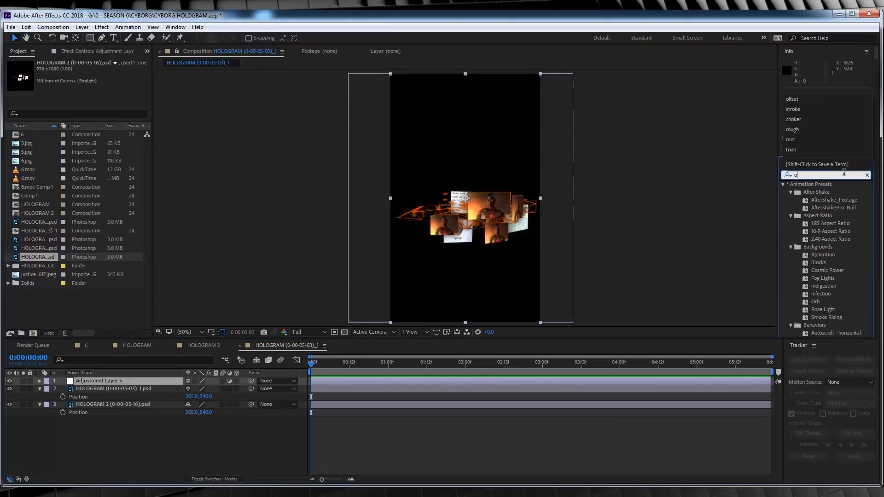
text(offset)
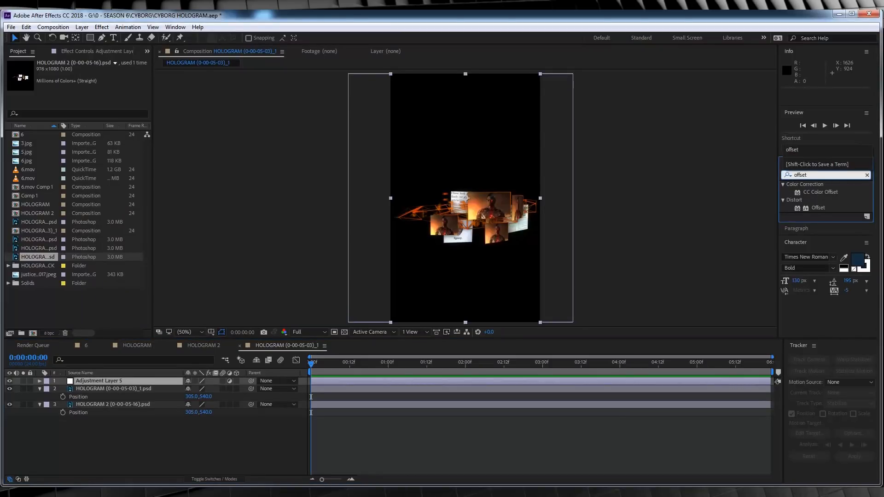
click(820, 208)
drag(821, 208, 103, 380)
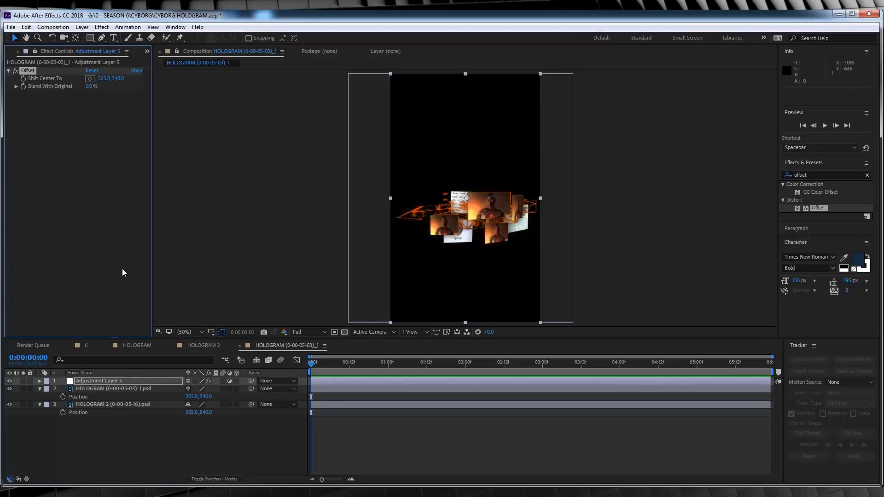
- Animate the Offset's Shift Center To from a keyframe at 0:00:00:00 to 2272, 540 at 0:00:00:11, hiding the upper still
click(263, 347)
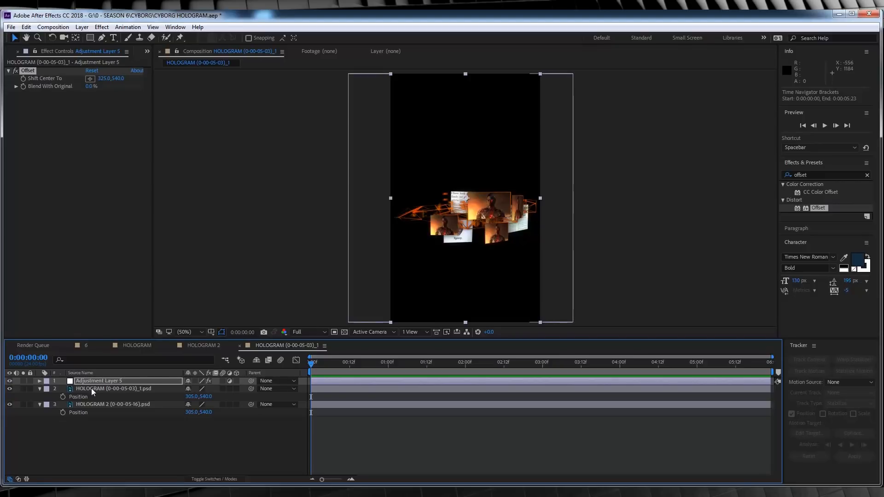
click(23, 78)
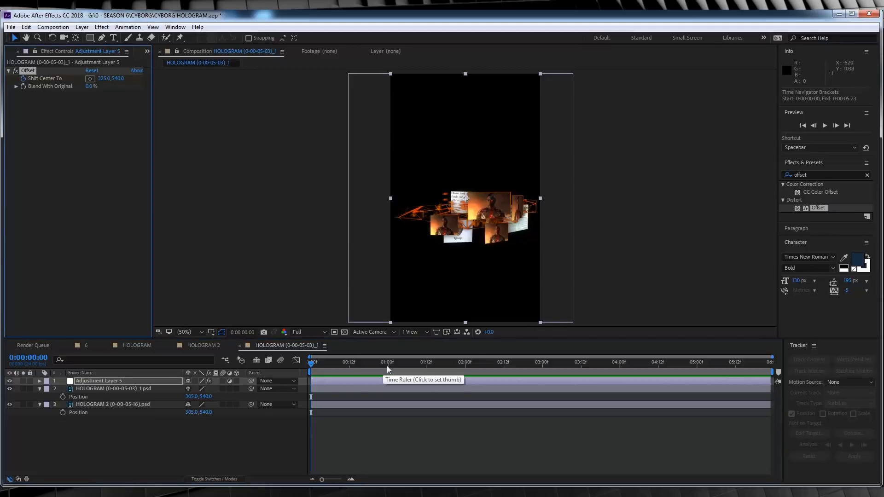
click(336, 368)
drag(336, 367, 346, 367)
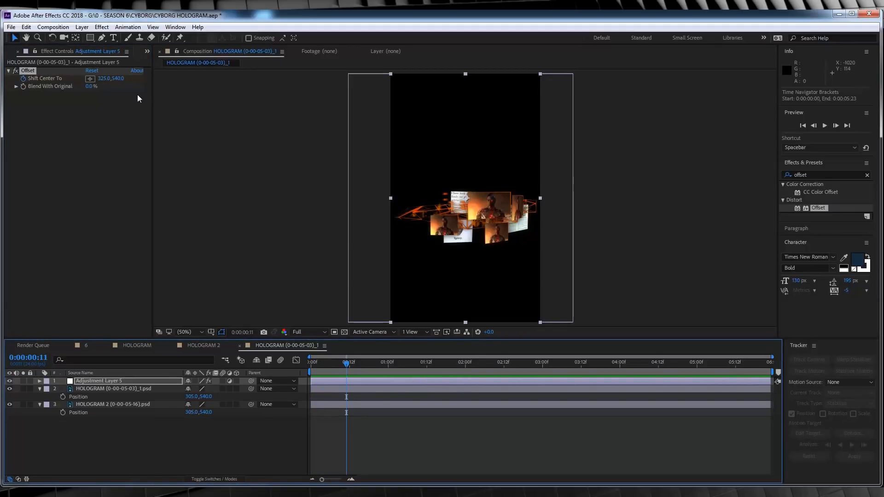
click(9, 389)
drag(88, 87, 437, 112)
key(ctrl+z)
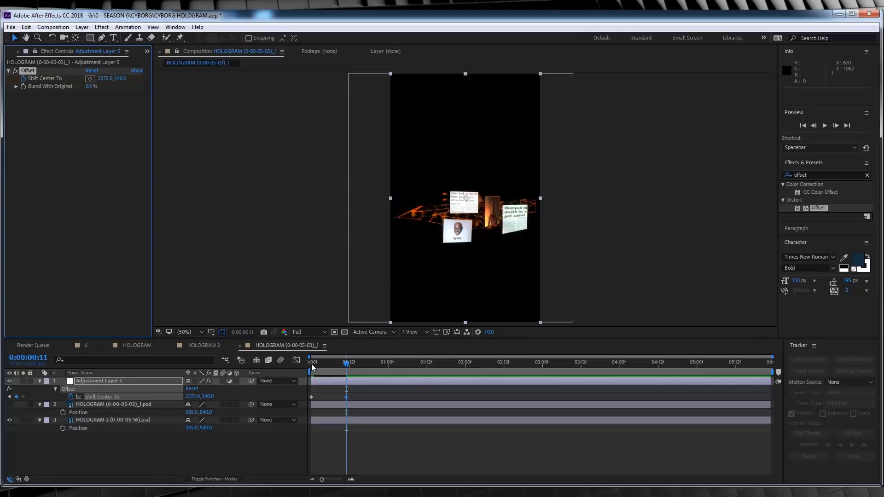
- Apply Easy Ease to the Shift Center To keyframe at 0:00:00:11 and preview the slide from the start
right_click(347, 397)
mouse_move(372, 394)
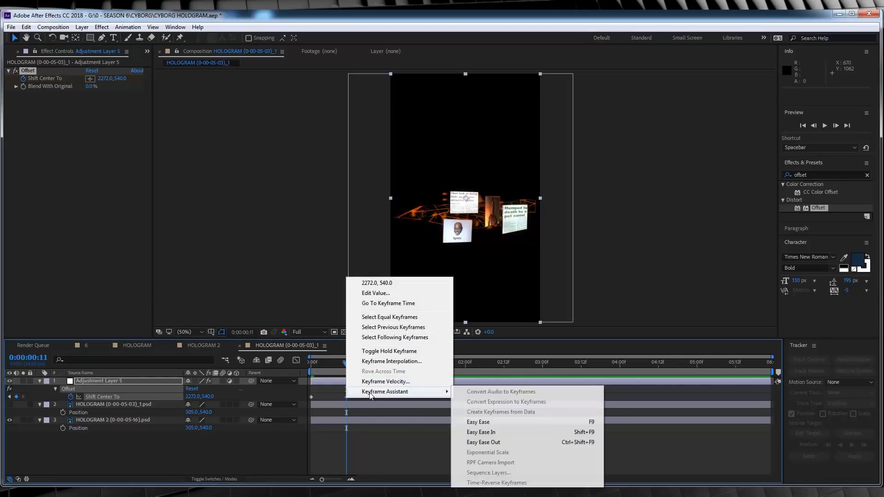
click(489, 423)
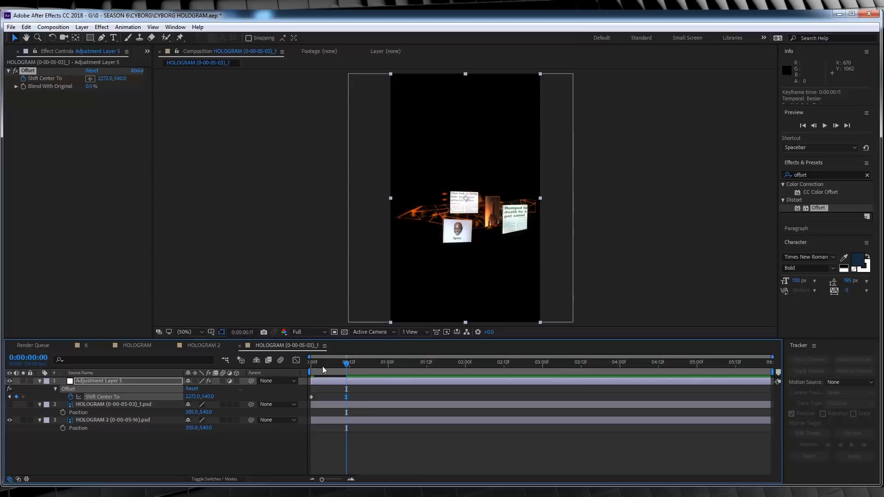
key(Home)
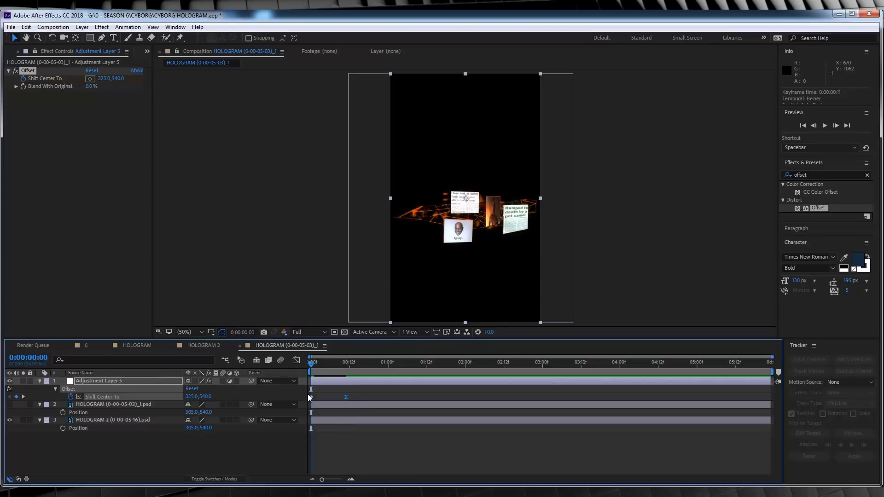
click(352, 433)
key(space)
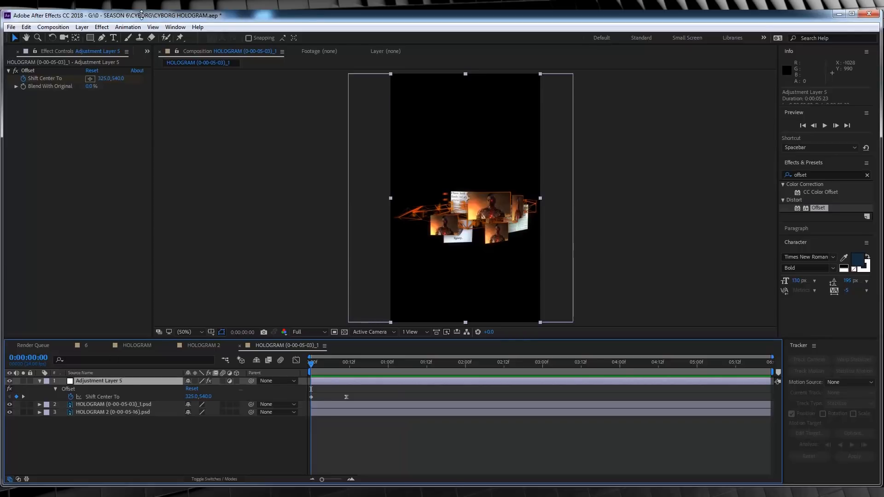
- Add a Directional Blur effect to the adjustment layer and set its direction to -90 degrees
click(102, 28)
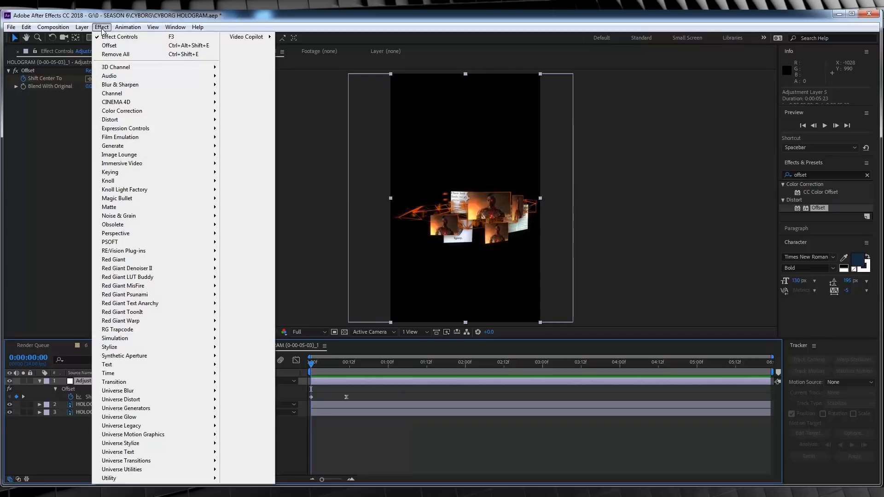
mouse_move(133, 85)
click(242, 176)
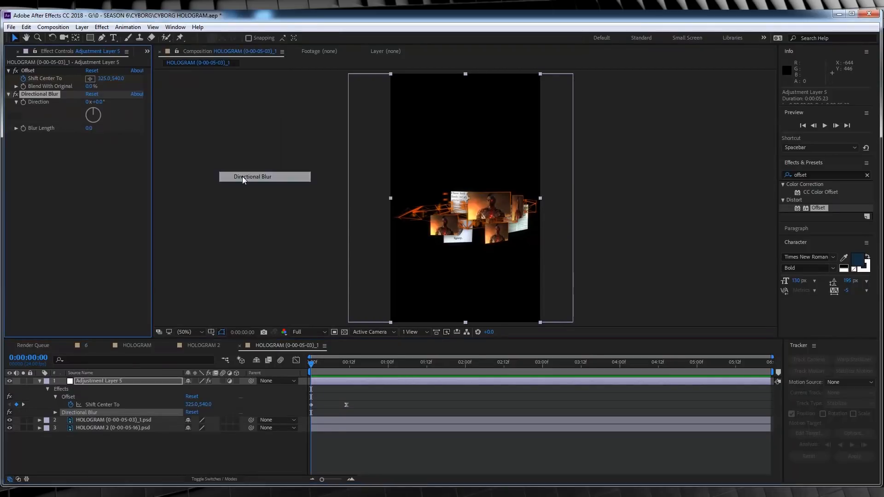
click(98, 102)
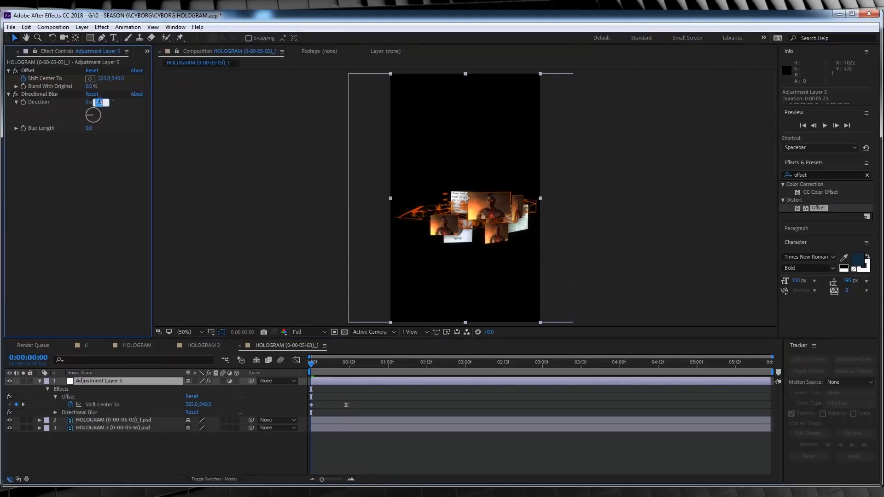
text(-90)
key(Return)
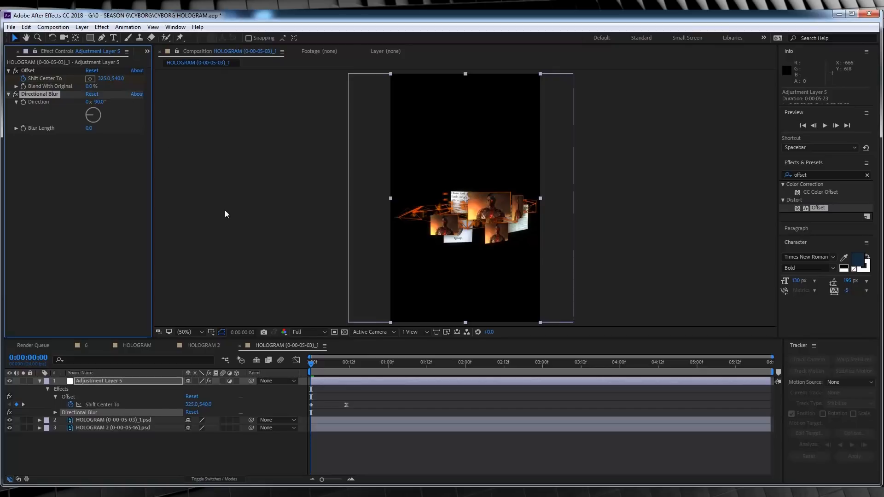
- Animate the Blur Length from a keyframe of 0 at 0:00:00:00 to 100 at 0:00:00:02 and preview the blur
click(24, 129)
click(23, 129)
key(ctrl+z)
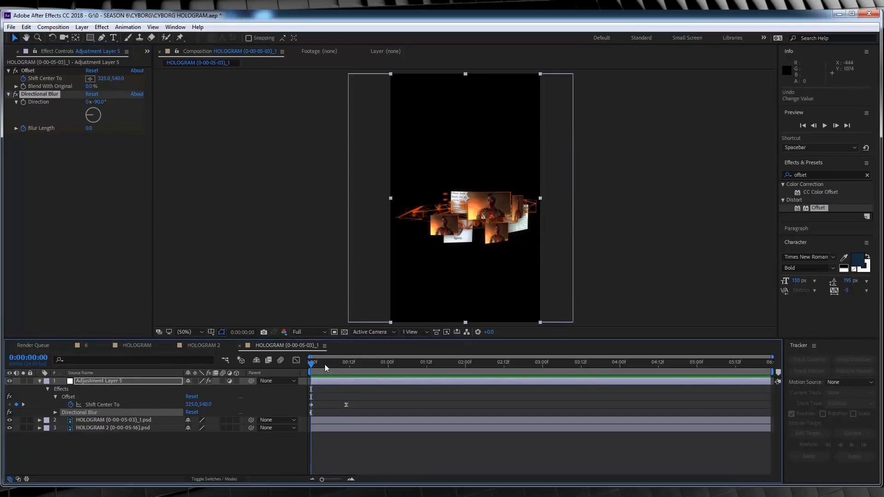
drag(312, 365, 317, 365)
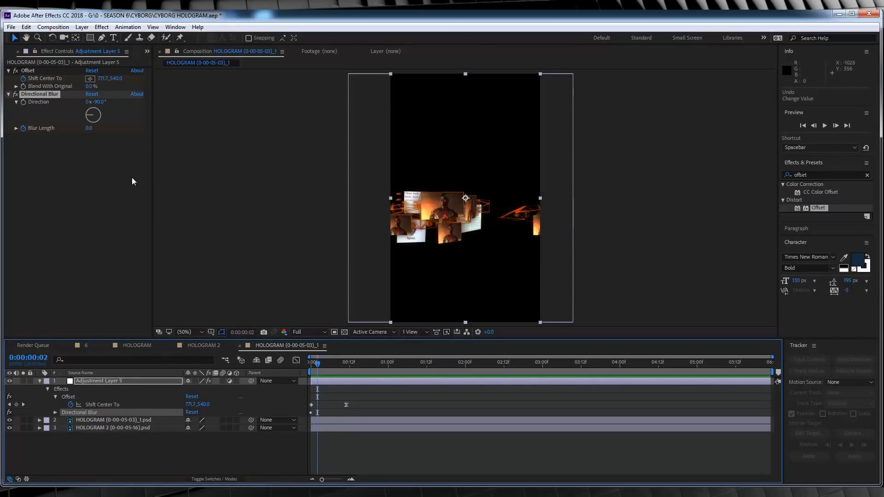
click(89, 128)
text(100)
key(Return)
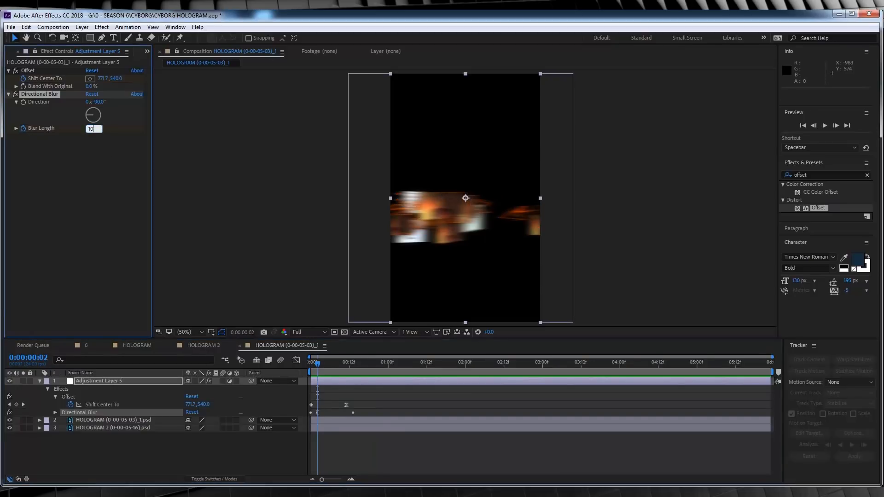
key(space)
click(343, 381)
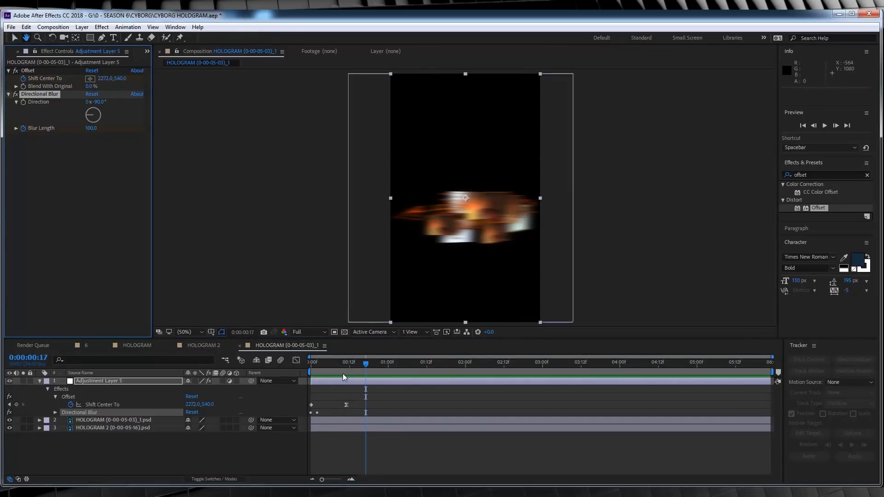
- Set the Blur Length back to 0 at 0:00:00:13 and review the swipe from the start
drag(341, 363, 353, 366)
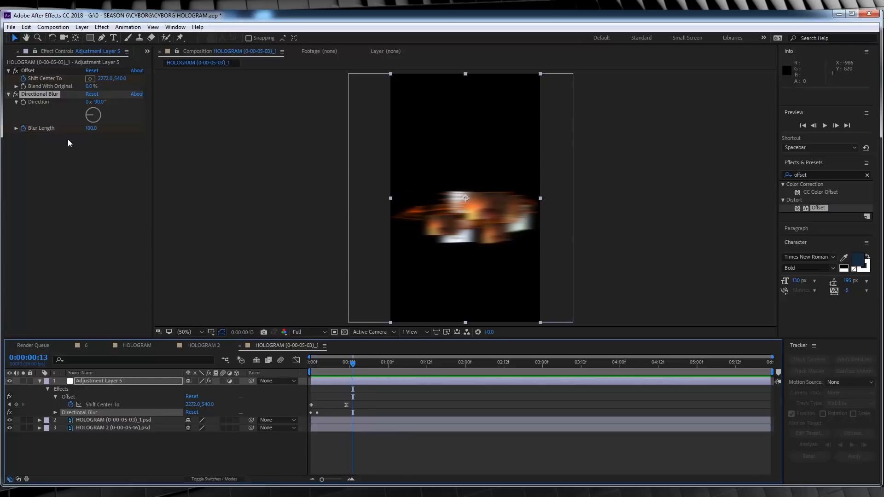
click(91, 128)
text(0)
key(Return)
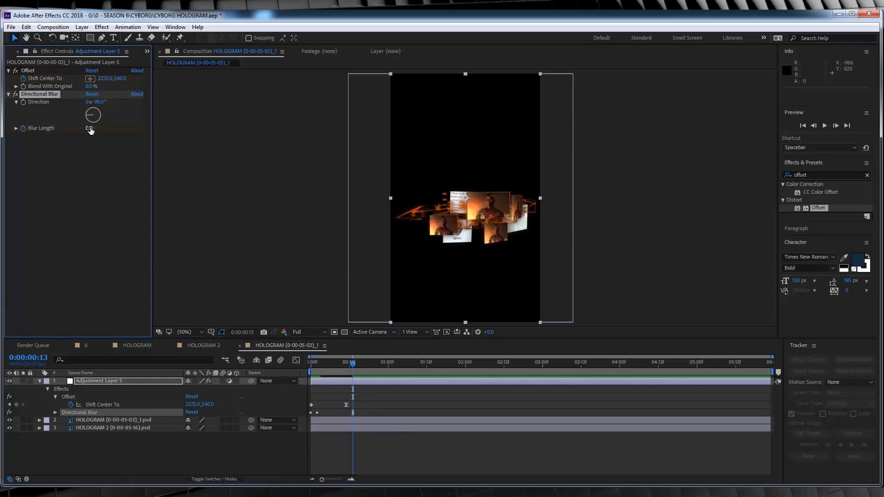
drag(354, 364, 325, 364)
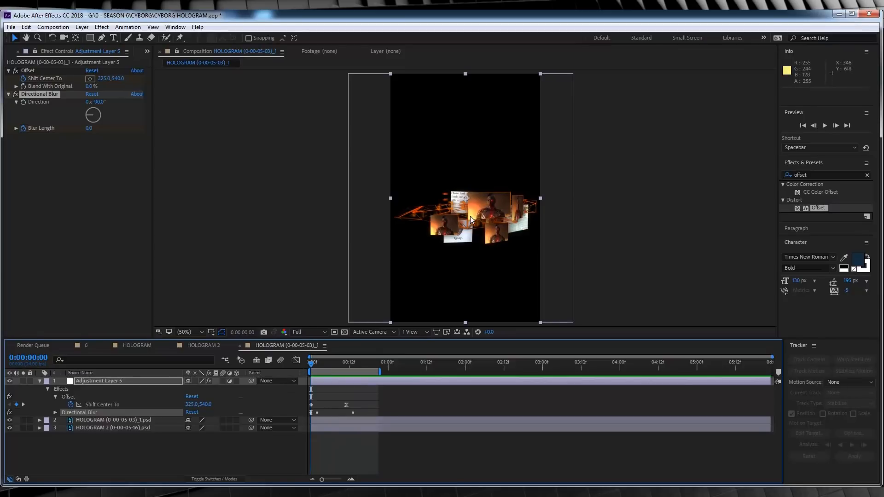
- Keyframe the opacity of both hologram stills at 0:00:00:00, with the upper at 100% and the HOLOGRAM 2 still at 0%
click(107, 420)
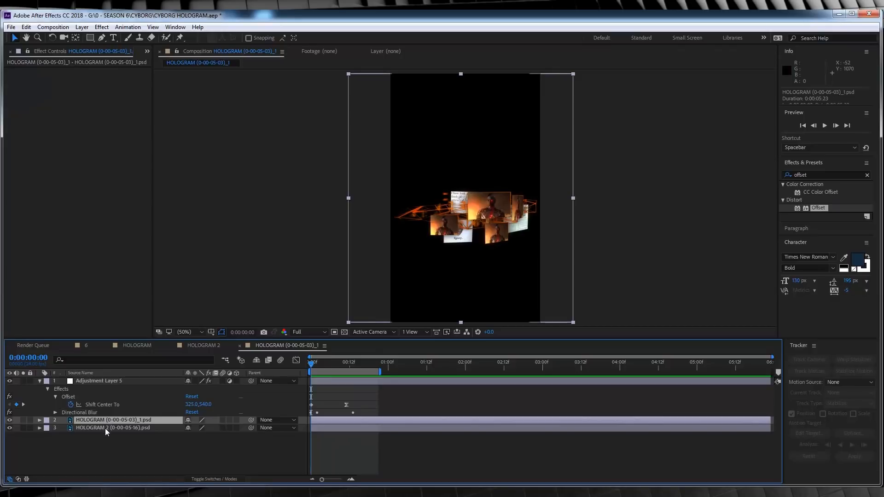
shift+click(106, 428)
key(t)
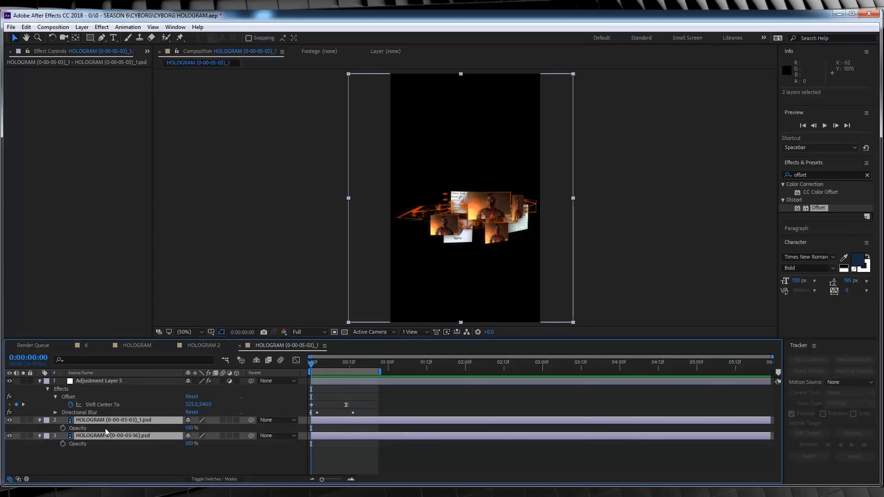
click(137, 457)
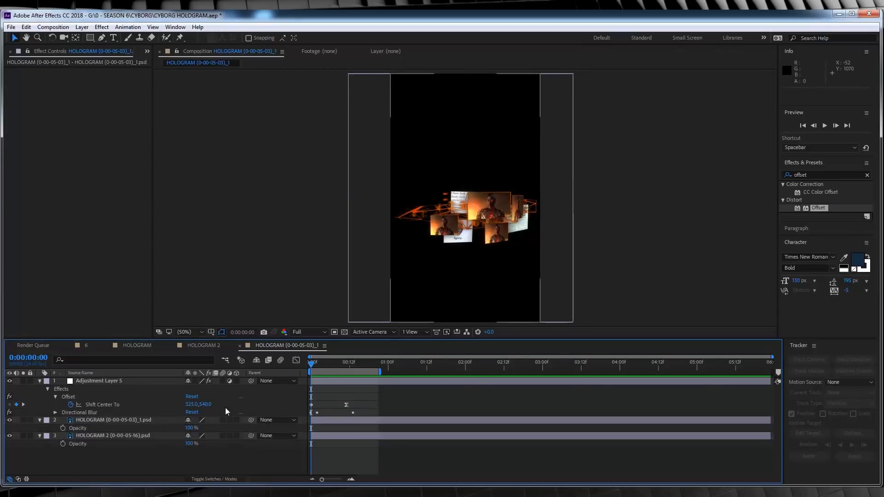
click(63, 429)
click(63, 444)
click(184, 444)
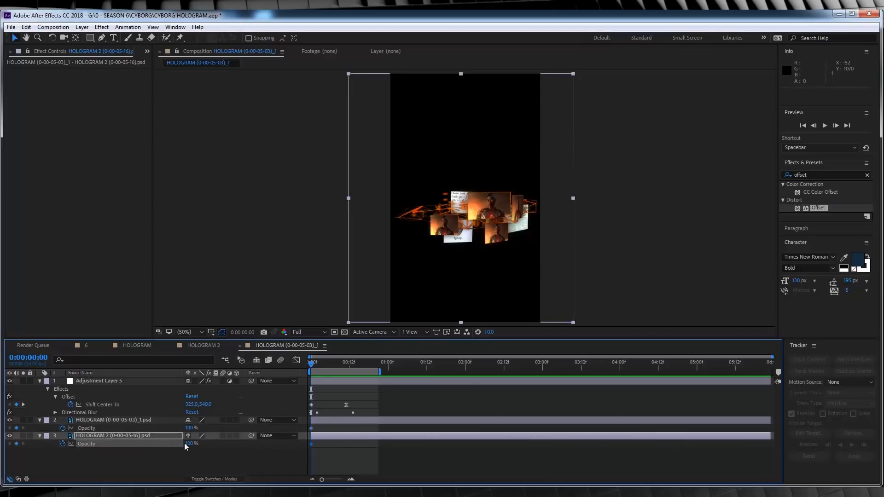
drag(191, 445, 104, 446)
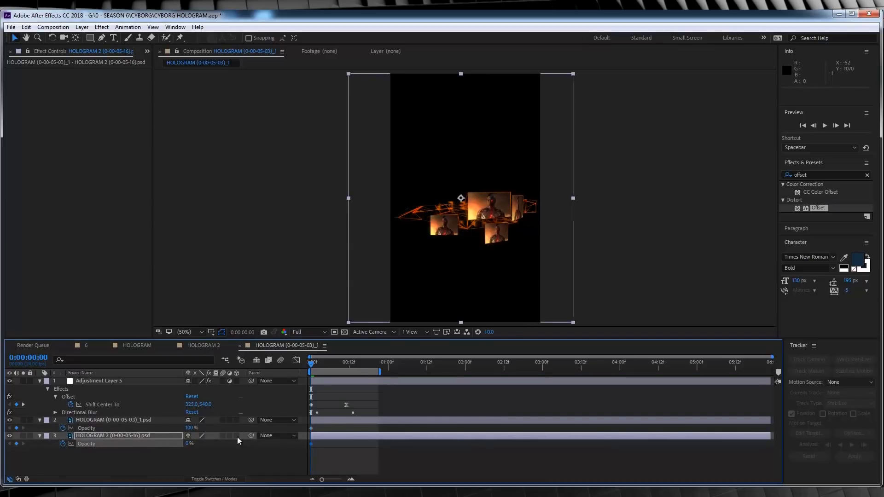
- At 0:00:00:06, set the upper still's opacity to 0% and the HOLOGRAM 2 still's to 100%, and preview the swap
drag(312, 363, 330, 367)
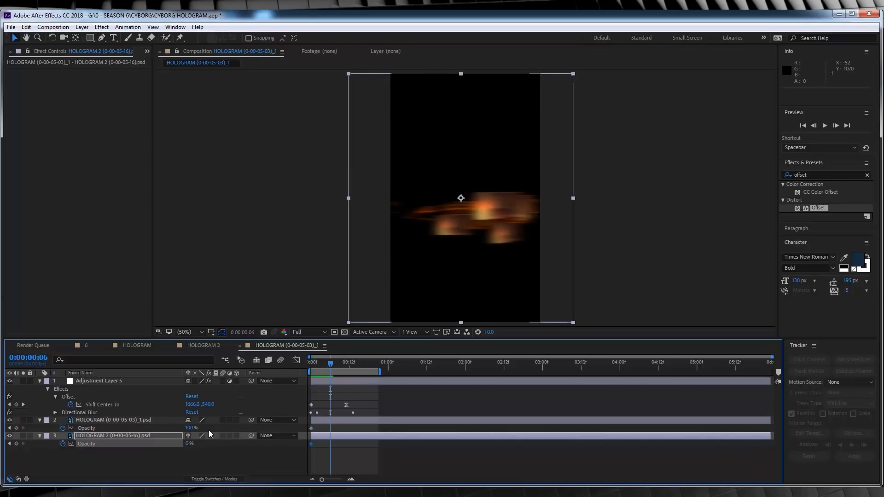
drag(190, 428, 121, 437)
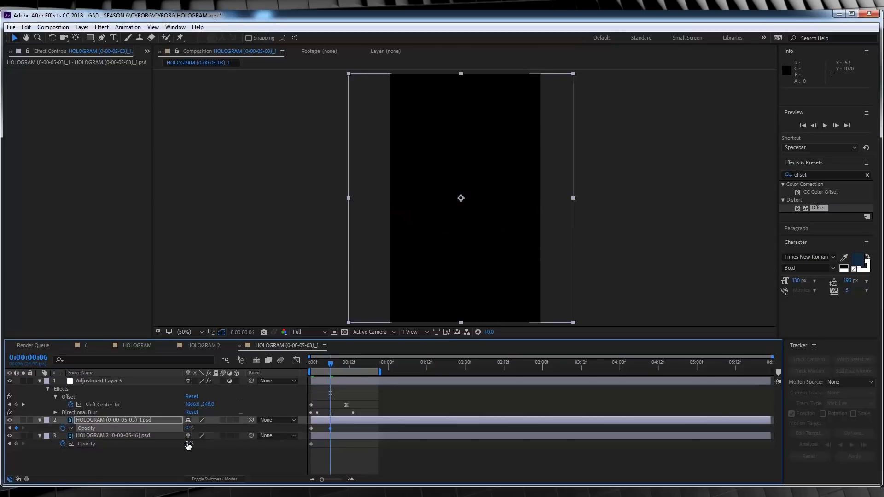
drag(190, 443, 250, 447)
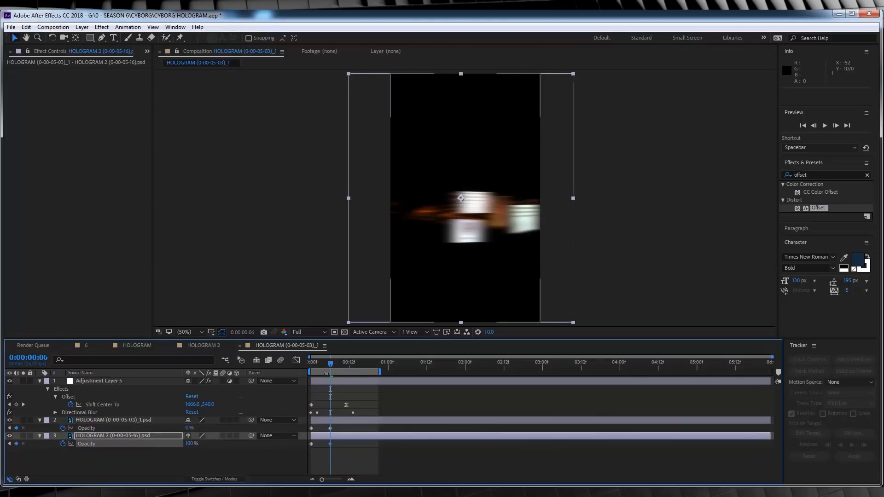
click(313, 365)
key(space)
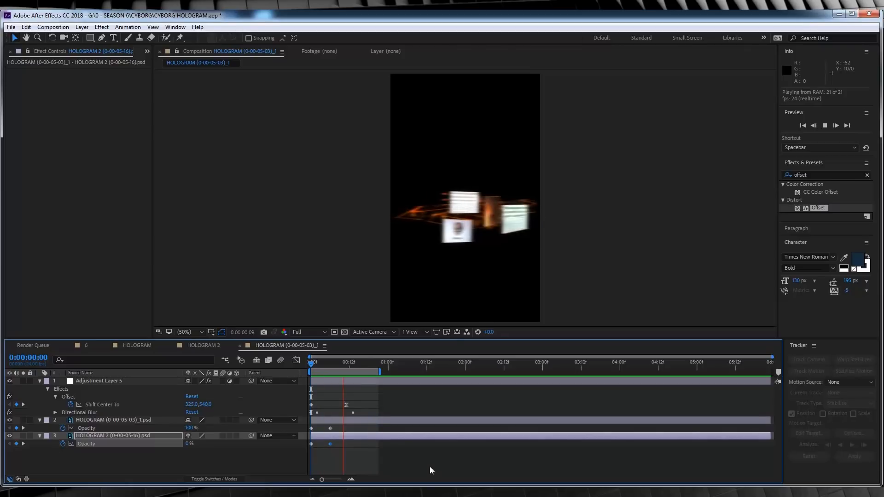
- Shorten the work area to about 0:00:00:13, trim the TRANSITION composition to it and play it back
drag(380, 372, 354, 372)
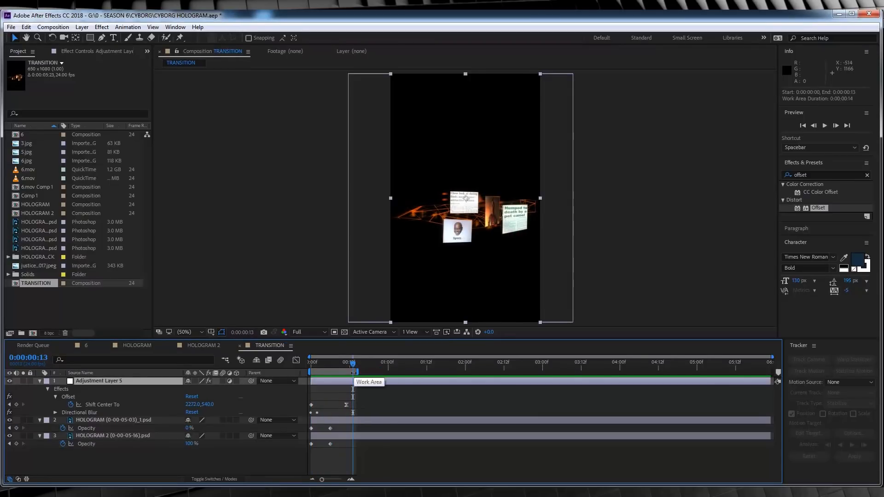
right_click(354, 371)
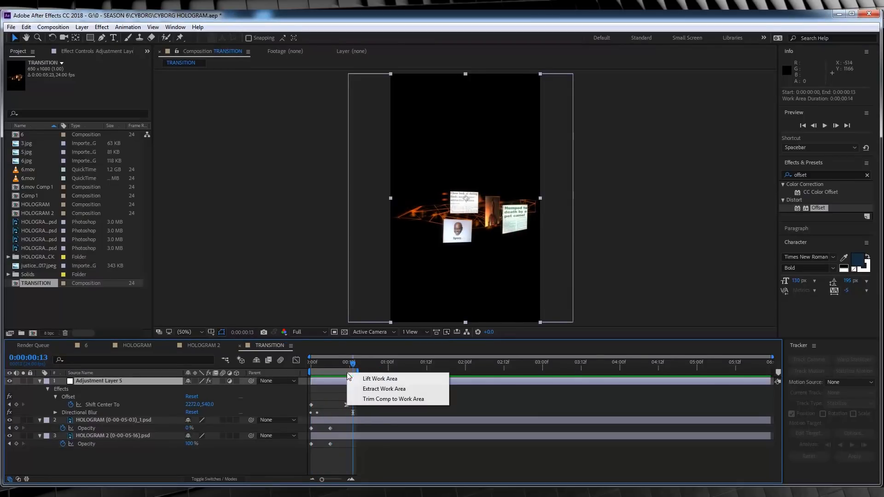
click(368, 399)
click(313, 368)
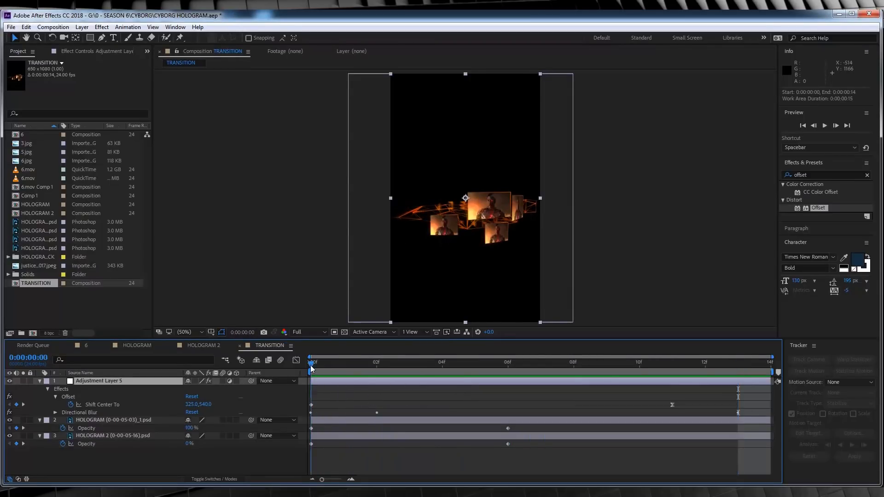
key(space)
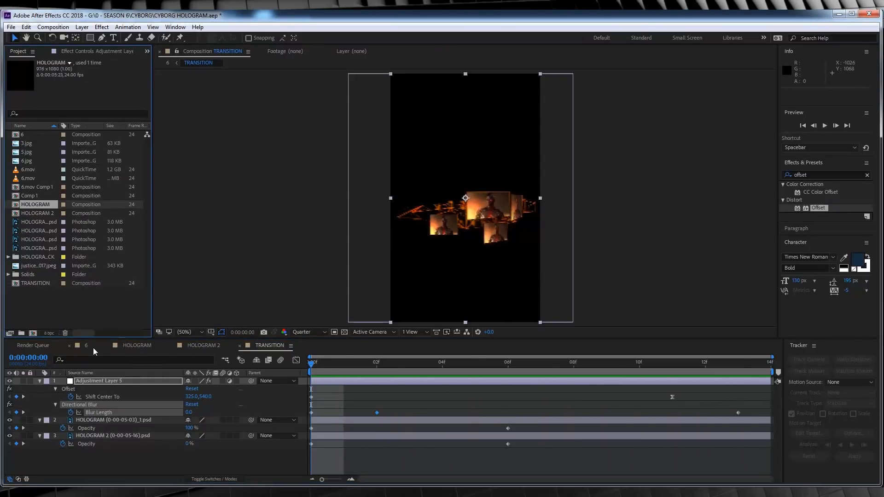
- In composition 6, trim the end of the HOLOGRAM 2 layer to 0:00:05:03
click(79, 347)
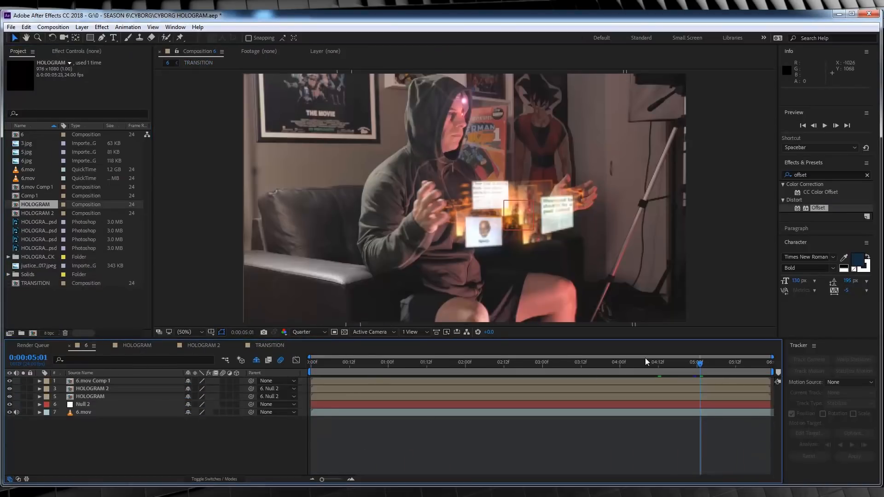
drag(662, 363, 706, 368)
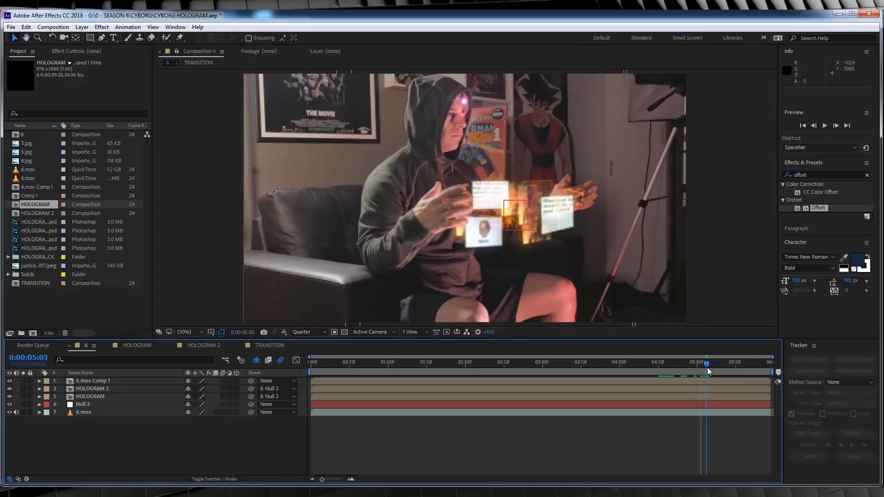
click(339, 388)
key(alt+bracketright)
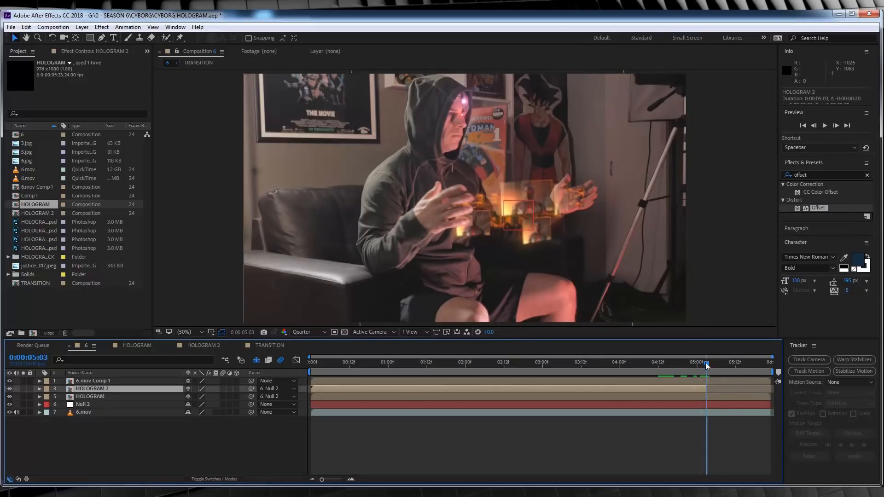
- Place the TRANSITION composition above HOLOGRAM 2, starting at 0:00:05:03, and set its blending mode to Screen
click(39, 282)
drag(39, 282, 708, 381)
drag(92, 383, 94, 395)
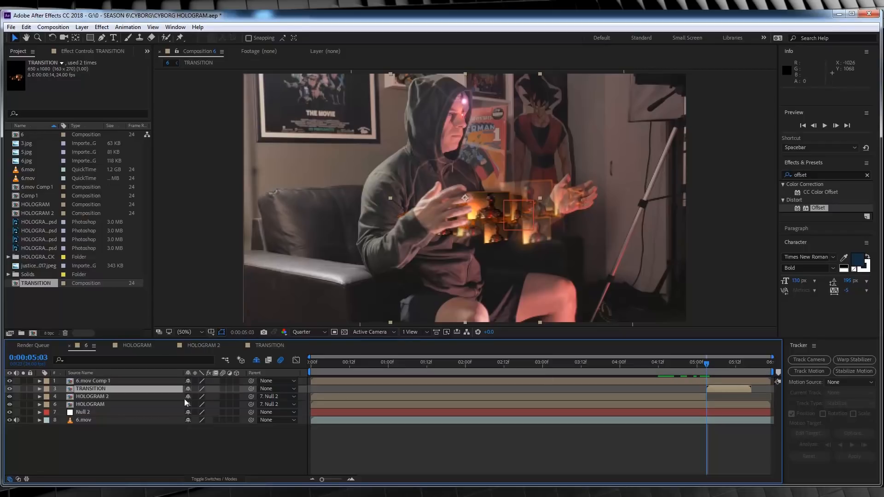
click(226, 480)
click(211, 390)
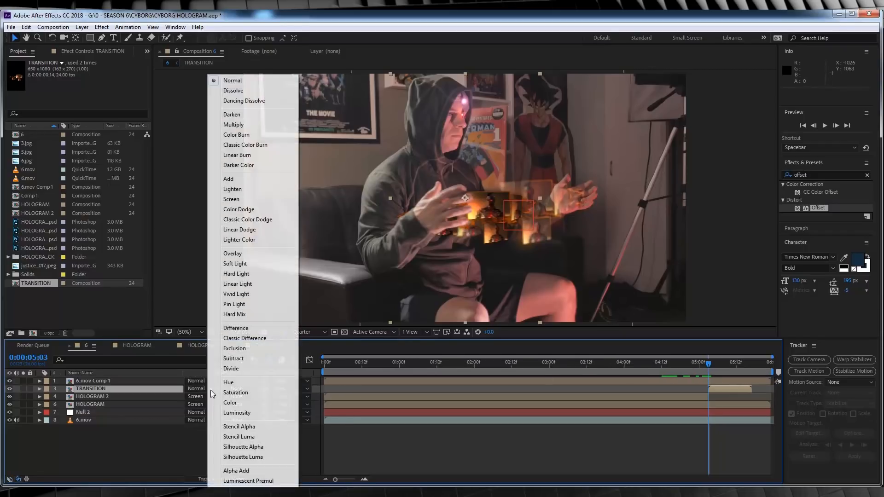
click(245, 199)
- Set the composition's preview resolution to Full and hide the HOLOGRAM 2 layer
click(309, 332)
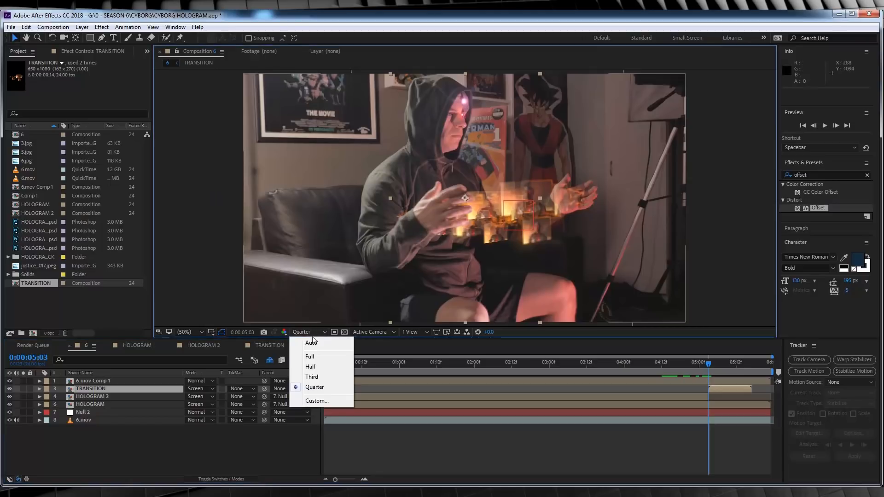
click(304, 356)
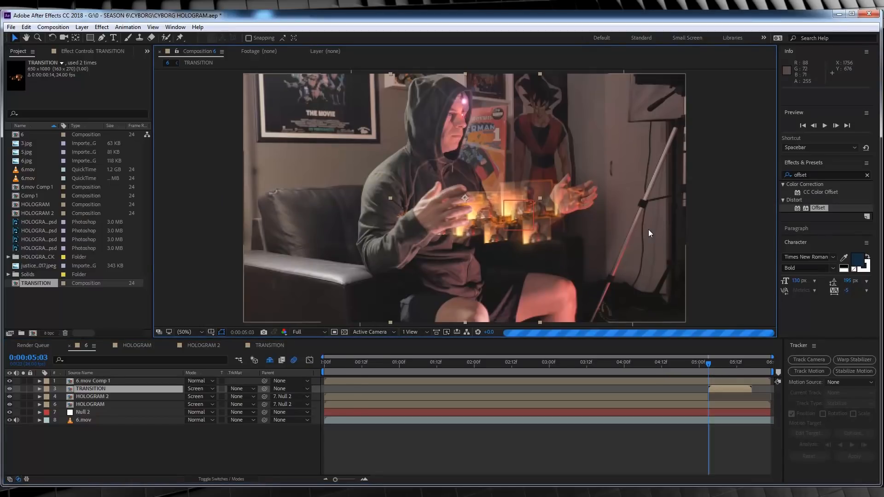
click(10, 397)
- Match the TRANSITION layer to the hologram with scale 121%, rotation -2 degrees and position 1100, 500
key(s)
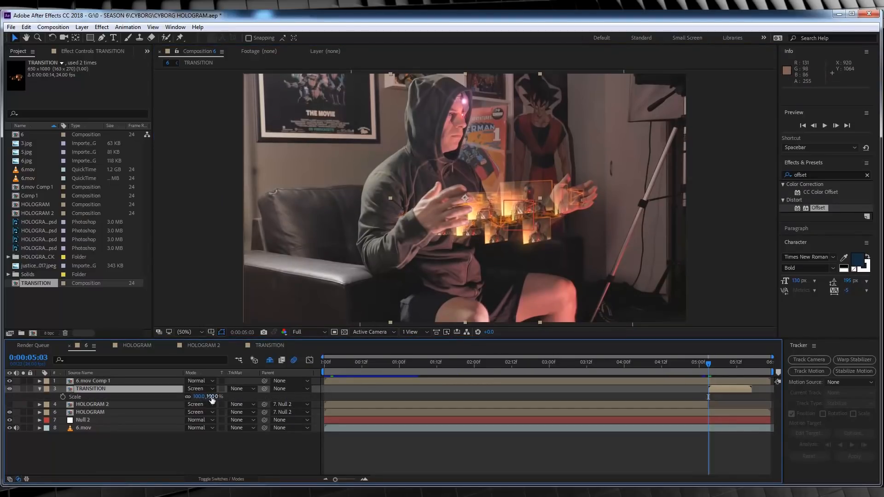
drag(211, 397, 219, 398)
drag(491, 209, 531, 199)
key(r)
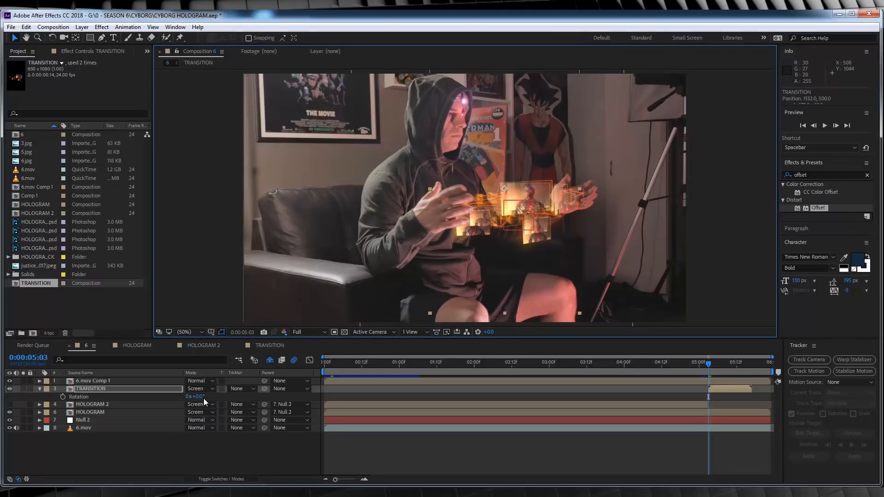
click(202, 397)
text(-2)
key(Return)
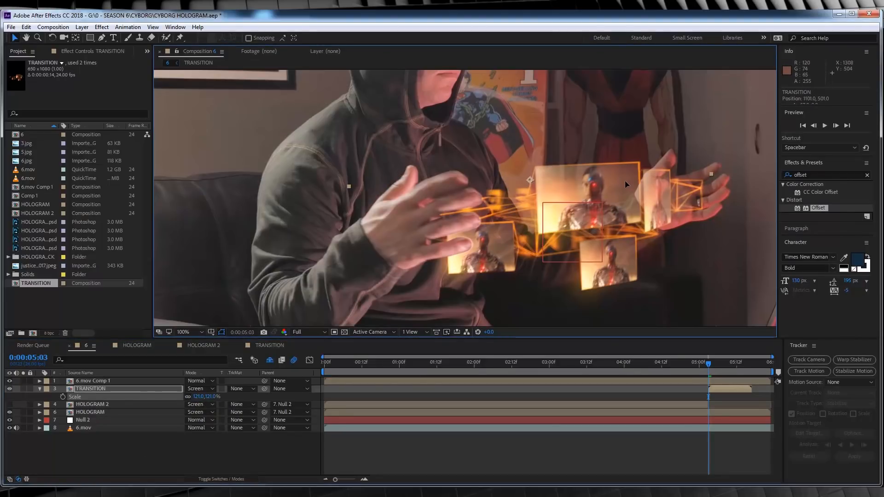
drag(626, 181, 626, 182)
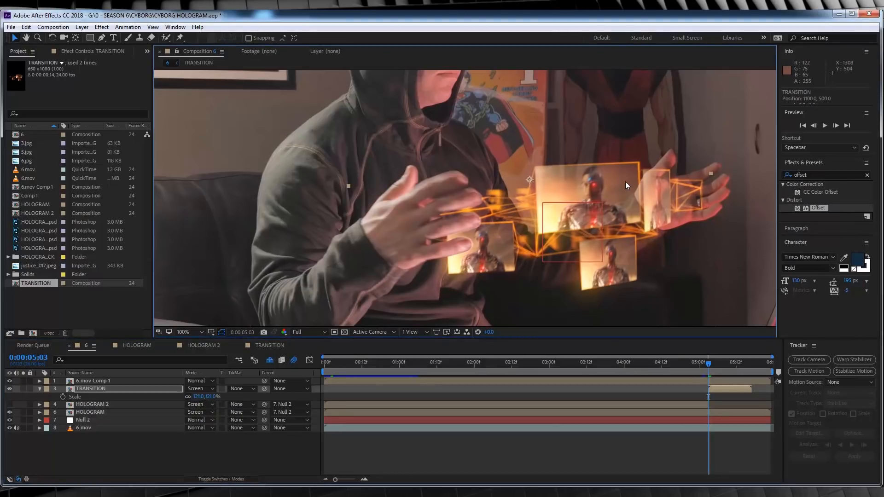
- Trim HOLOGRAM to end at 0:00:05:03 and show HOLOGRAM 2 with its start trimmed to 0:00:05:15, where TRANSITION ends
click(355, 455)
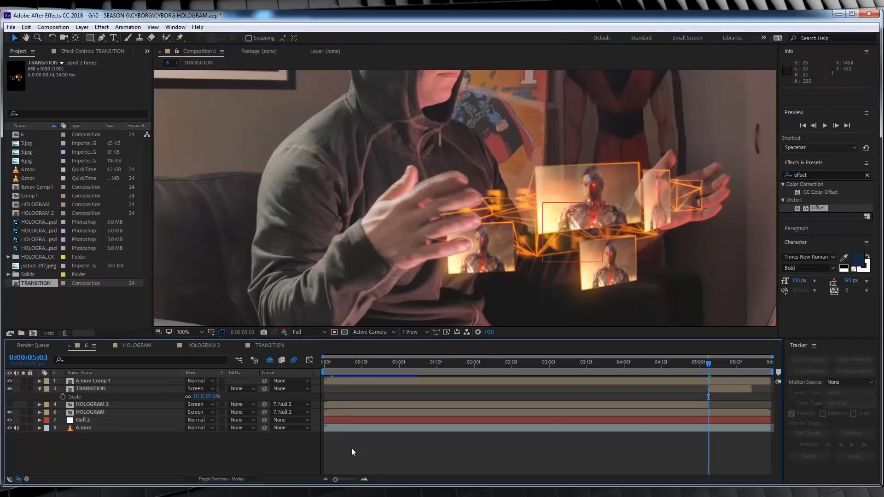
drag(701, 364, 706, 366)
mouse_move(336, 481)
mouse_down()
mouse_move(355, 480)
mouse_move(335, 480)
mouse_up()
click(569, 363)
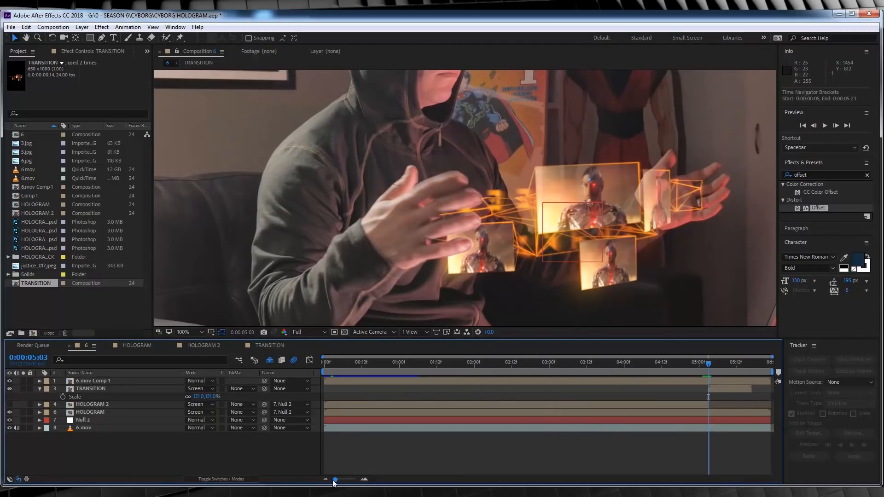
drag(709, 405, 772, 406)
drag(325, 405, 708, 411)
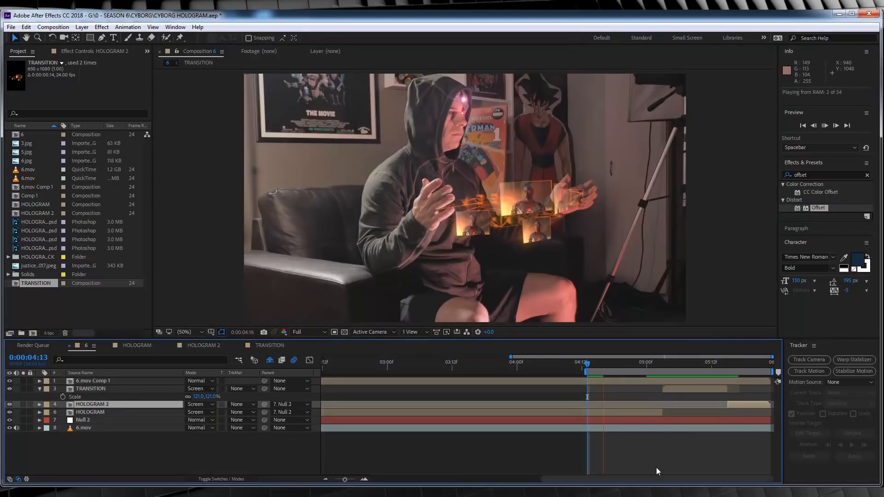
- Parent the TRANSITION layer to Null 2 and play back the swipe between the two holograms
click(677, 390)
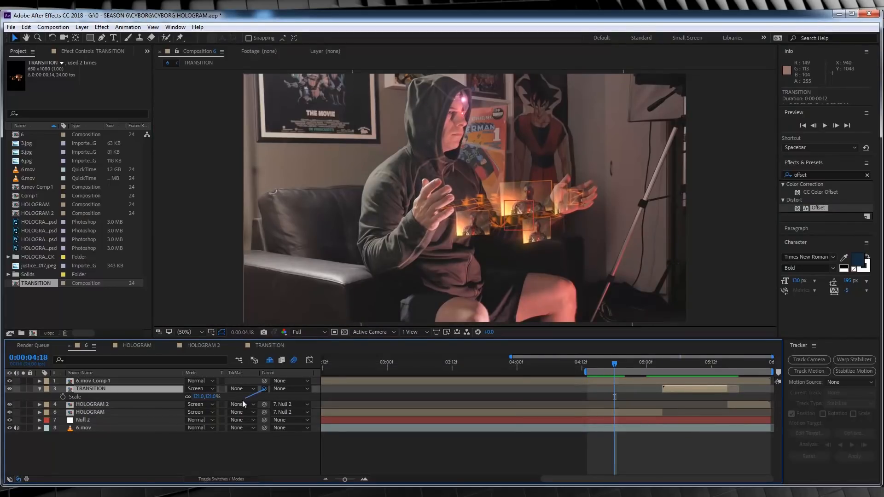
drag(244, 404, 92, 420)
key(space)
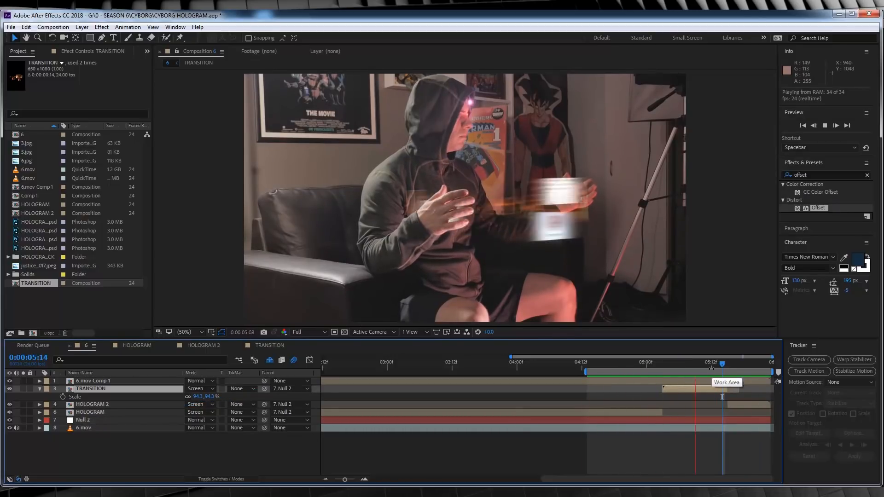
key(space)
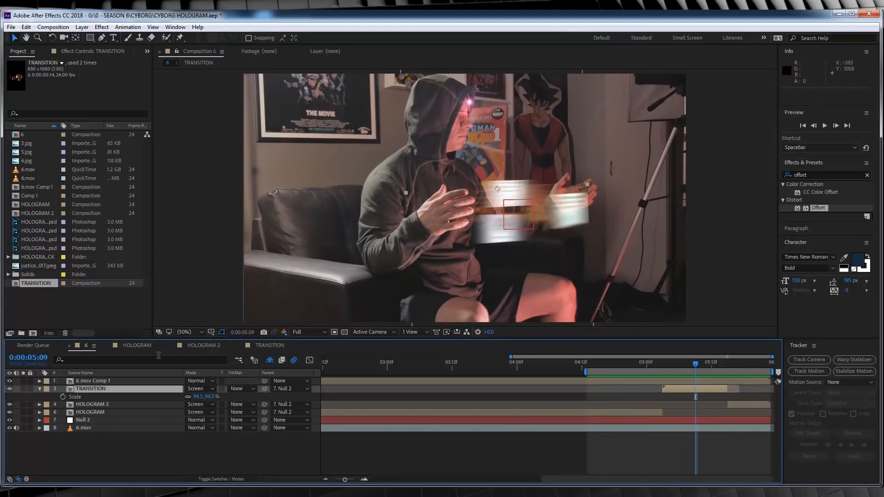
- Draw a closed Pen mask on the TRANSITION layer around the blurred hologram screens between the hands
click(87, 391)
click(102, 38)
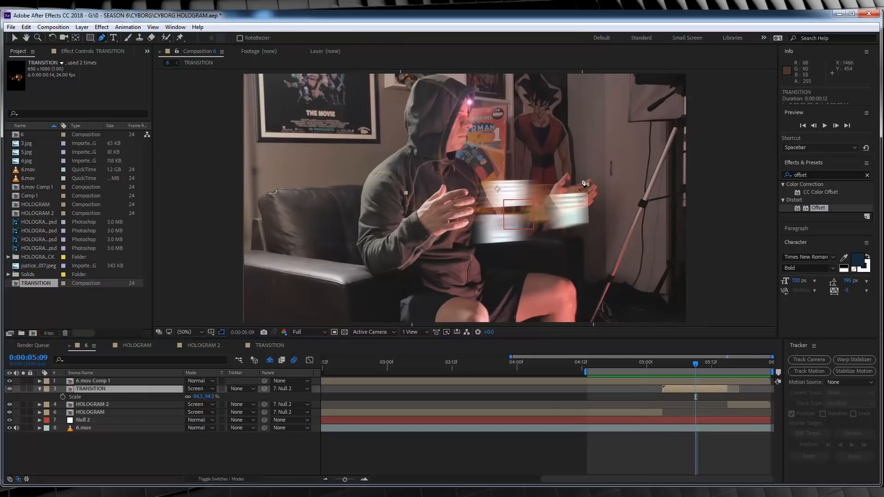
drag(577, 177, 587, 203)
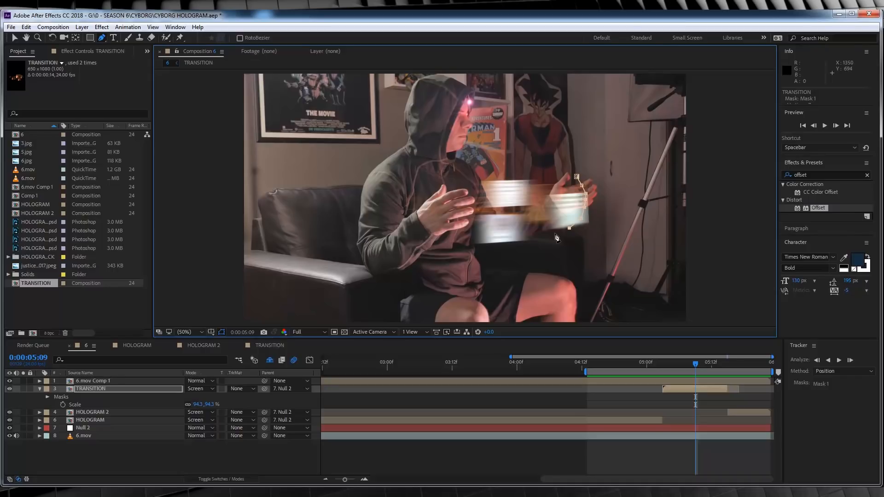
click(553, 234)
click(537, 243)
click(498, 252)
click(434, 222)
click(442, 200)
click(524, 171)
click(576, 177)
- Feather the TRANSITION mask by 28 pixels and play back the transition
key(f)
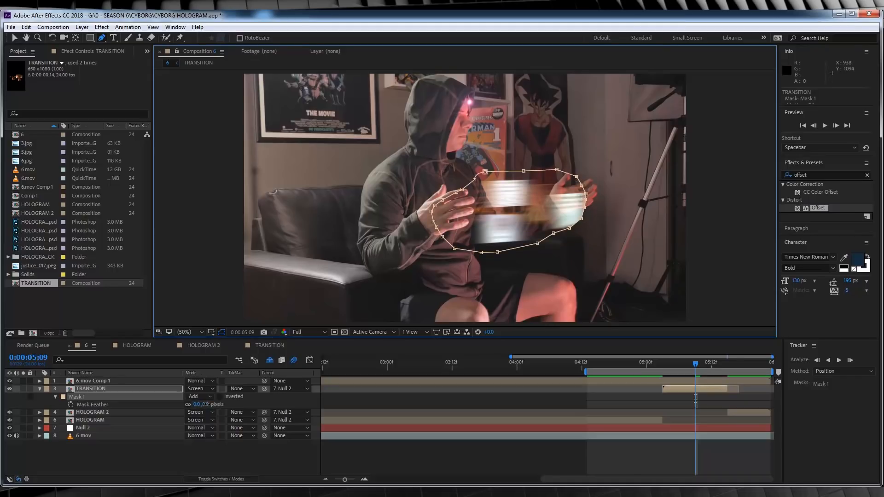
drag(206, 404, 220, 404)
click(389, 451)
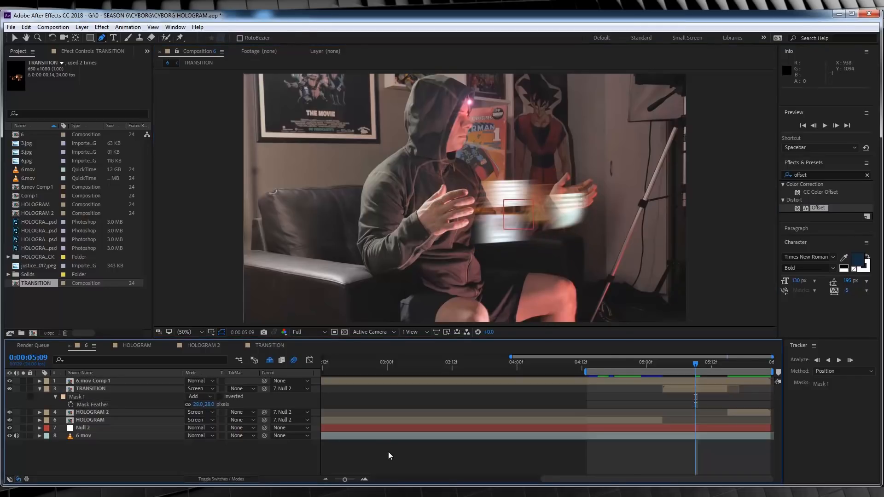
key(space)
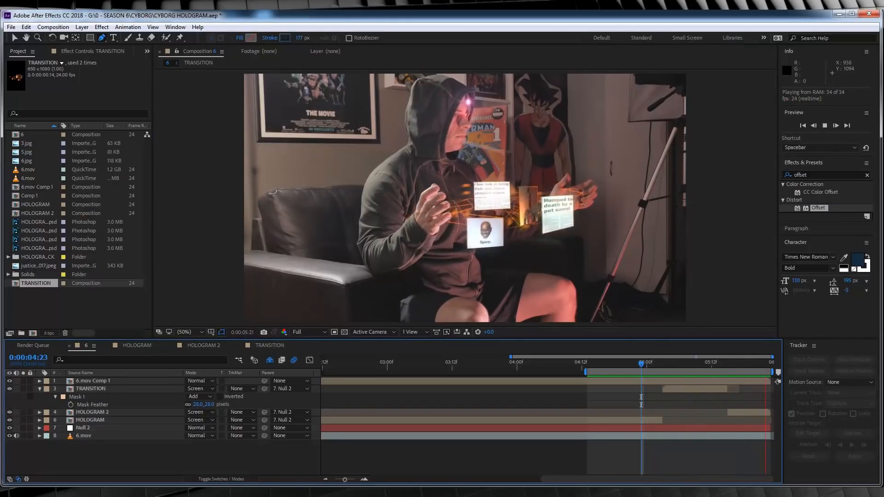
key(space)
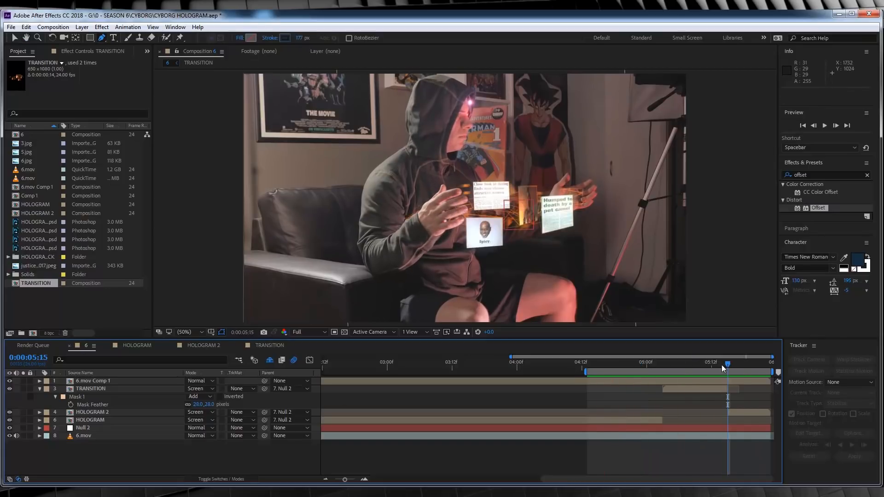
- Add an adjustment layer directly below 6.mov Comp 1 and parent it to Null 2 at the composition's first frame
drag(725, 370, 701, 370)
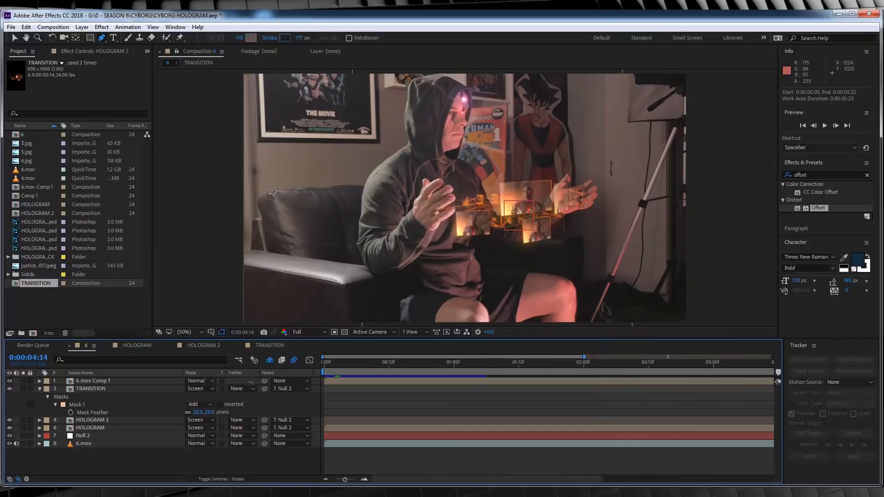
click(326, 480)
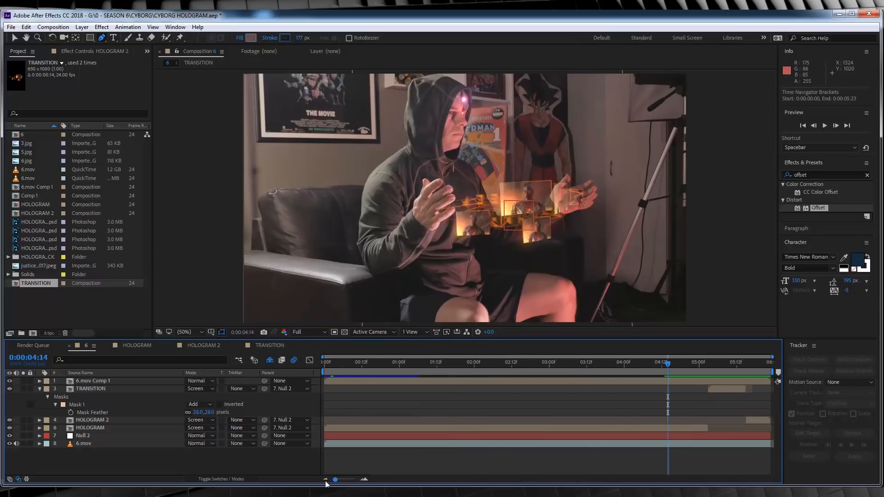
click(322, 363)
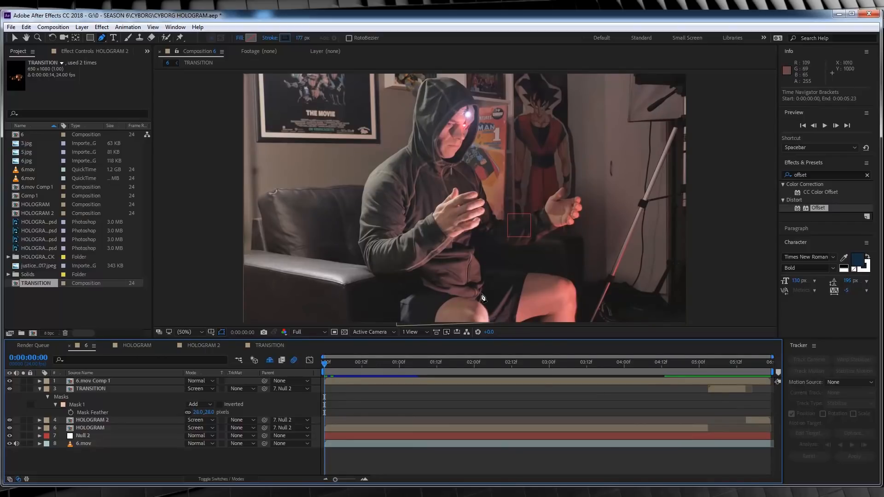
key(v)
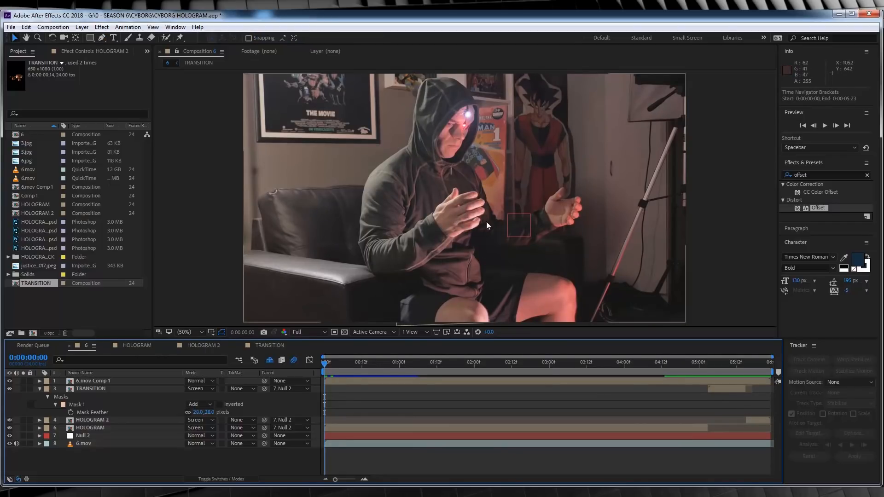
click(83, 26)
mouse_move(92, 40)
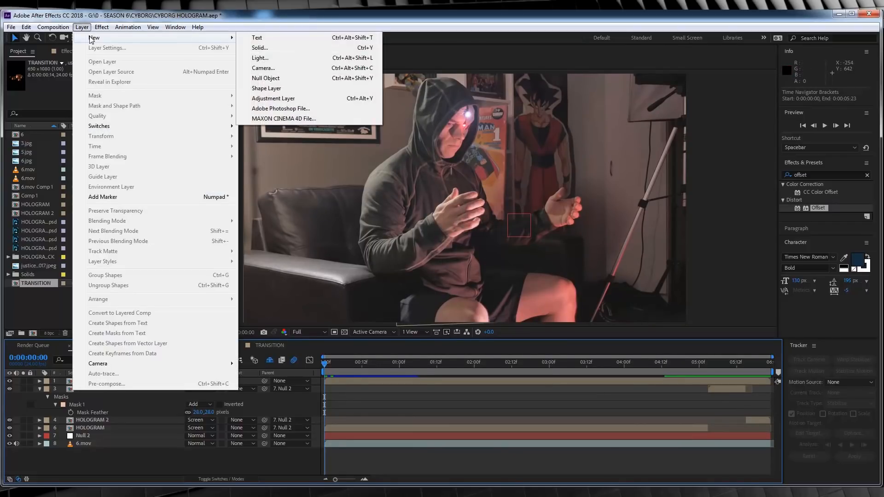
click(273, 98)
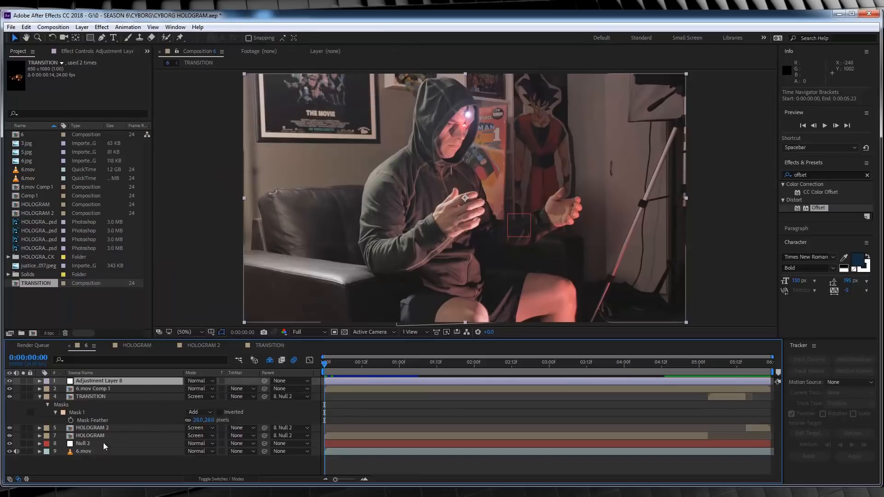
drag(92, 381, 93, 390)
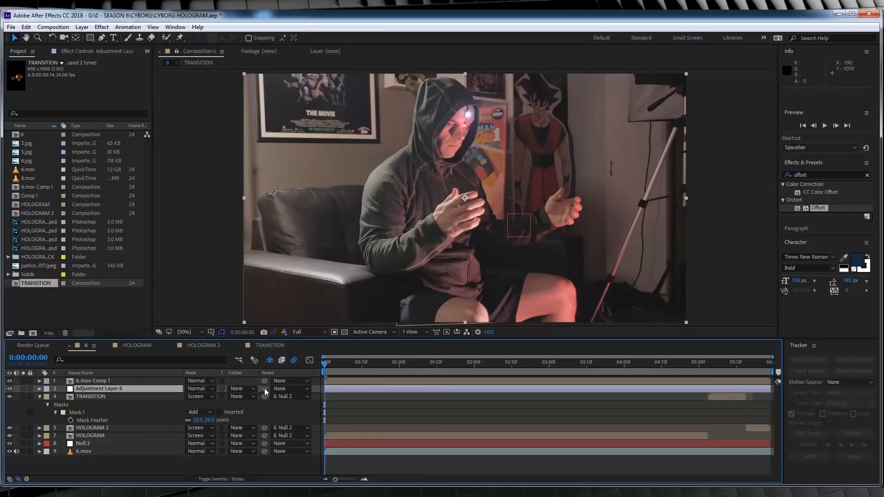
drag(265, 389, 131, 446)
- Draw a closed Pen mask on the adjustment layer around the palm of the actor's left hand
click(102, 39)
click(554, 201)
click(559, 201)
click(567, 203)
click(572, 211)
click(570, 216)
click(563, 220)
click(556, 217)
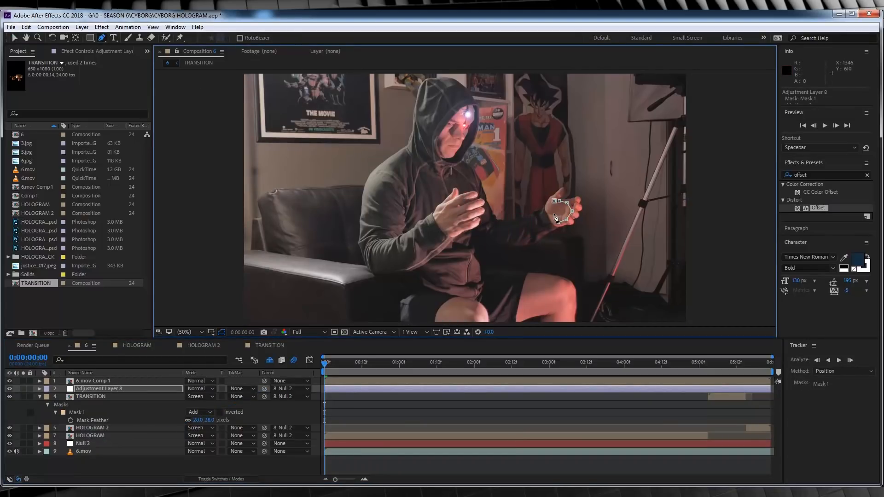
click(554, 201)
- Draw a second mask on the adjustment layer around the palm of the actor's right hand
click(452, 202)
click(462, 199)
click(472, 199)
click(471, 205)
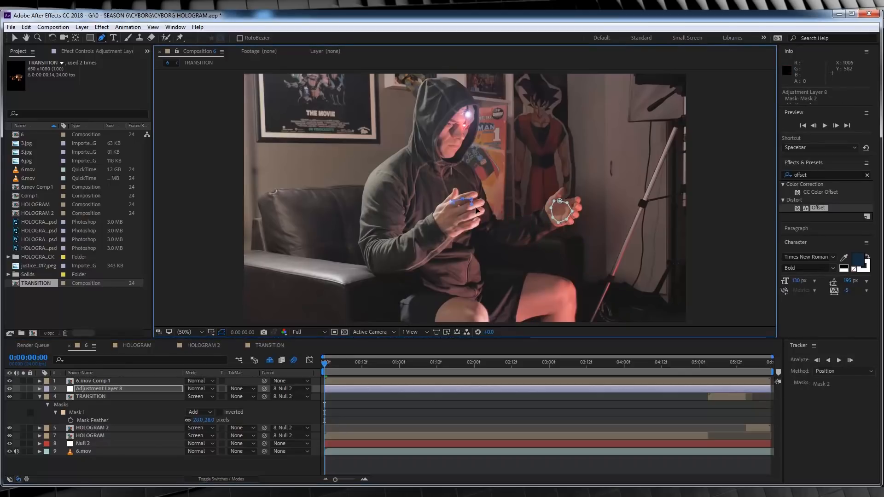
click(477, 210)
click(472, 222)
- At 0:00:01:09, reshape both adjustment layer masks by moving their vertices to fit inside the hands
drag(340, 364, 429, 370)
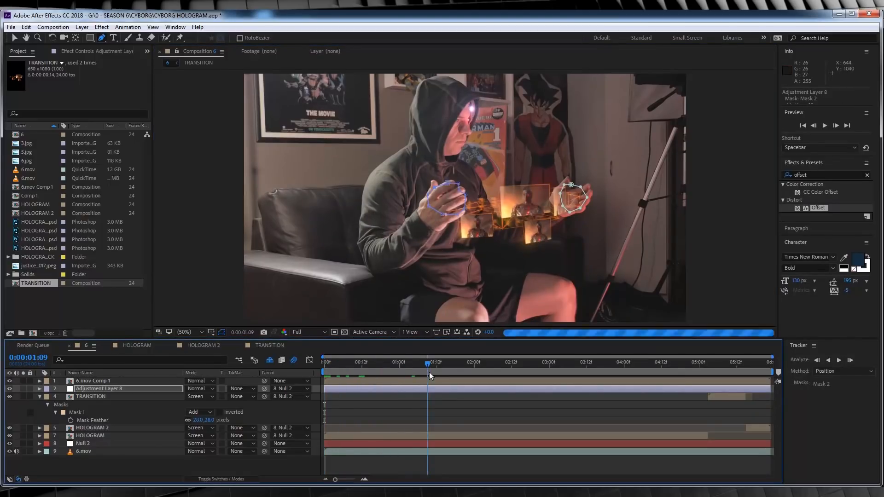
key(v)
drag(581, 189, 581, 198)
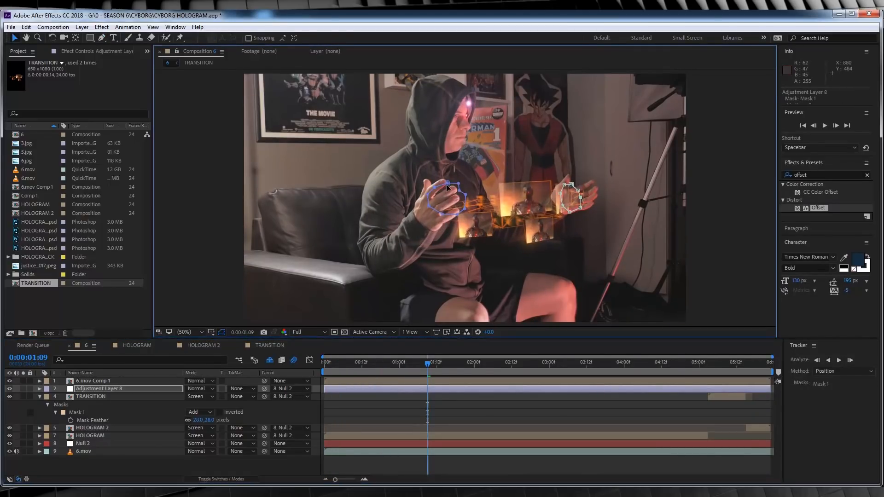
drag(448, 184, 447, 188)
click(462, 210)
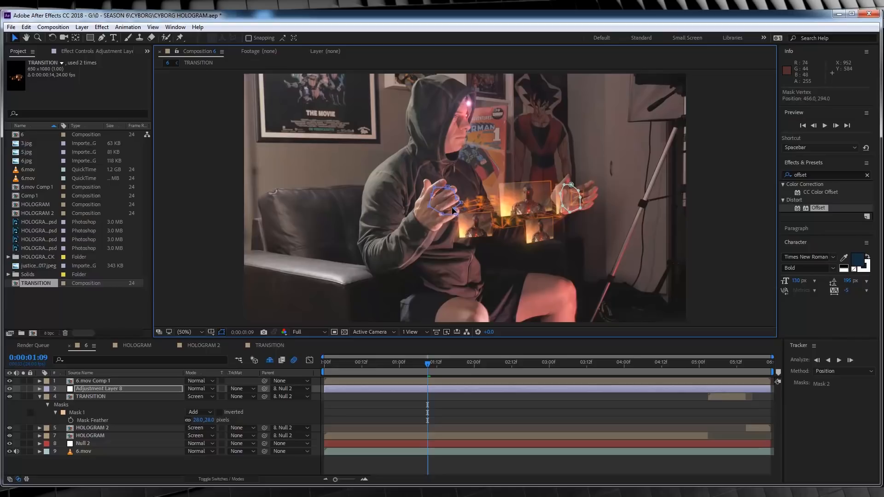
drag(431, 195, 429, 195)
- Set the feather of both adjustment layer masks to 50 pixels
key(f)
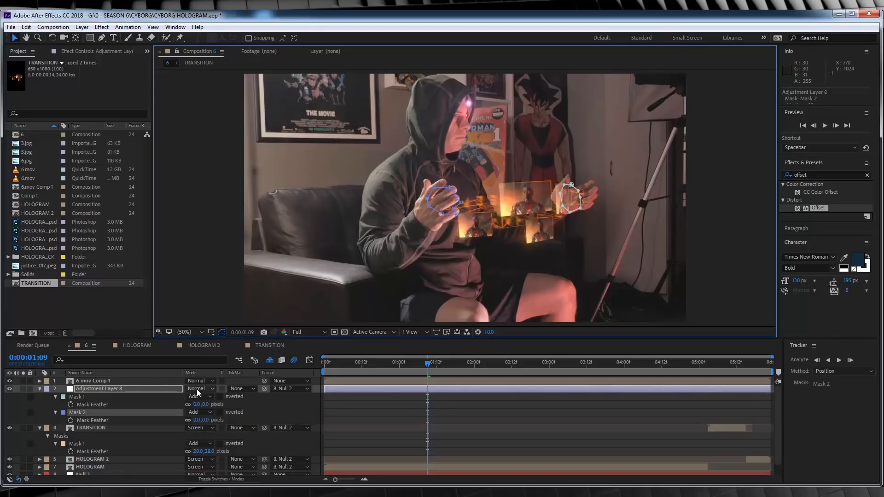
click(207, 405)
text(50)
key(Return)
click(197, 420)
text(50)
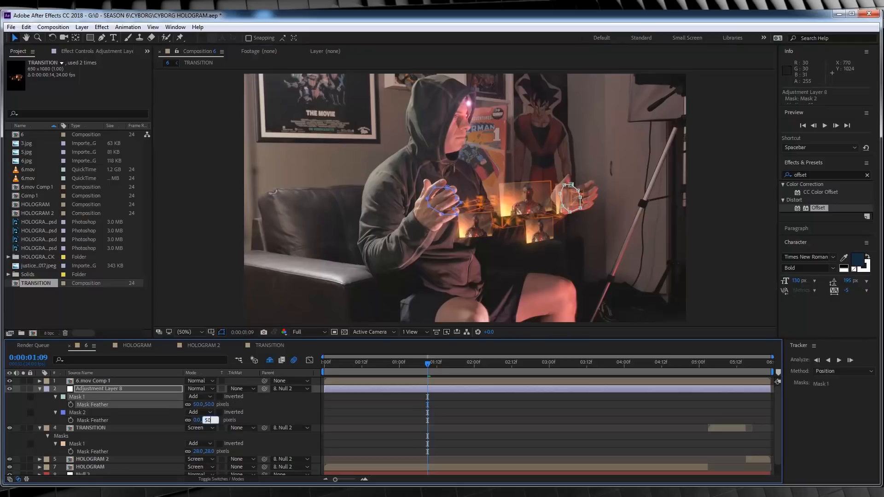
key(Return)
- Apply a Photo Filter effect to the adjustment layer at the composition start and set its filter to Orange
click(99, 390)
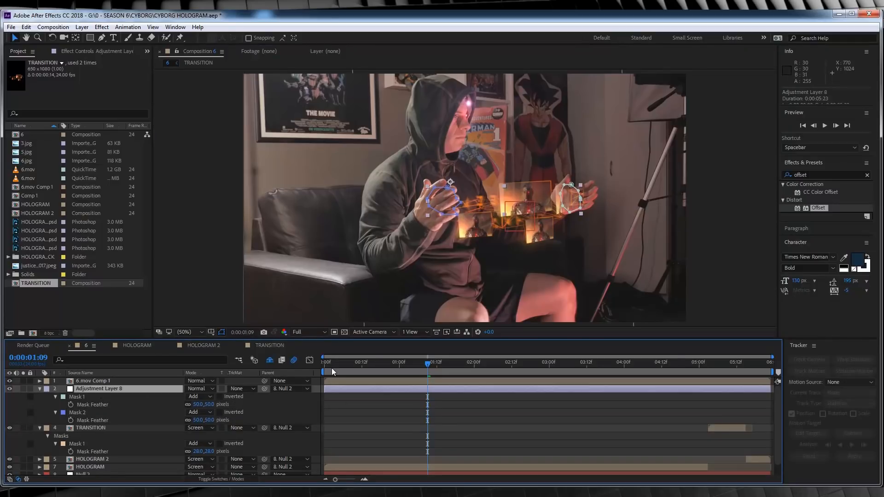
drag(335, 372, 316, 372)
click(102, 27)
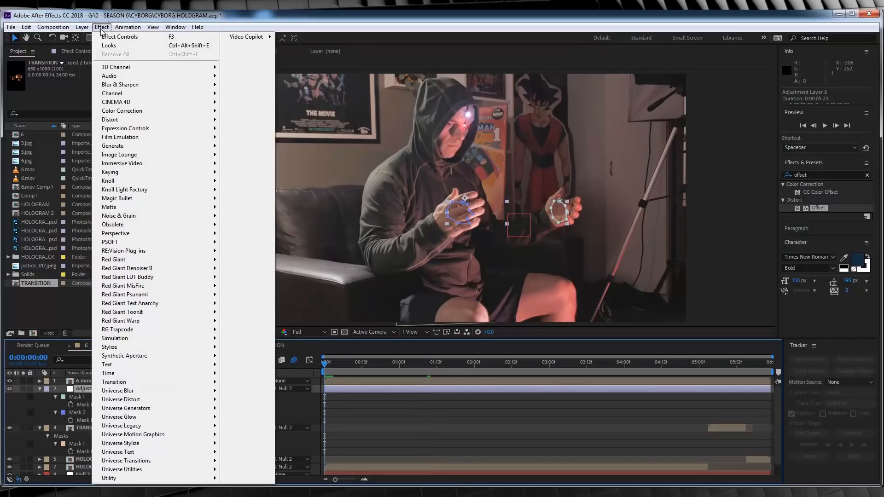
mouse_move(130, 111)
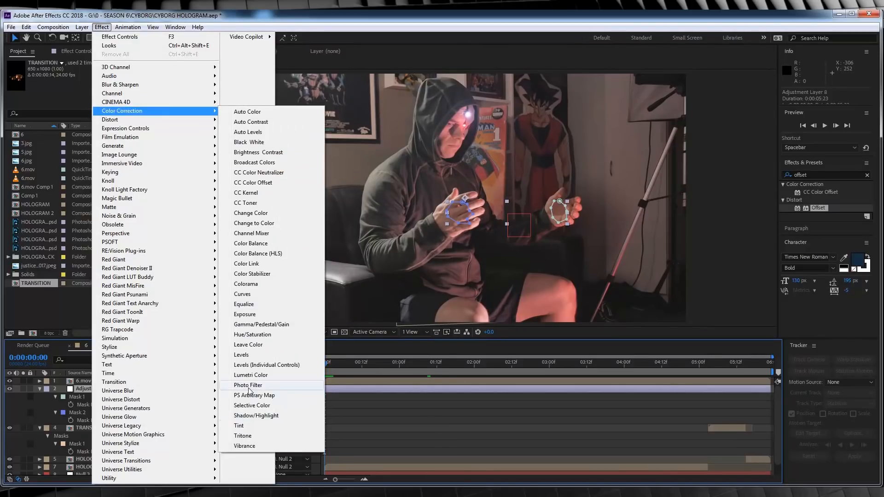
click(244, 417)
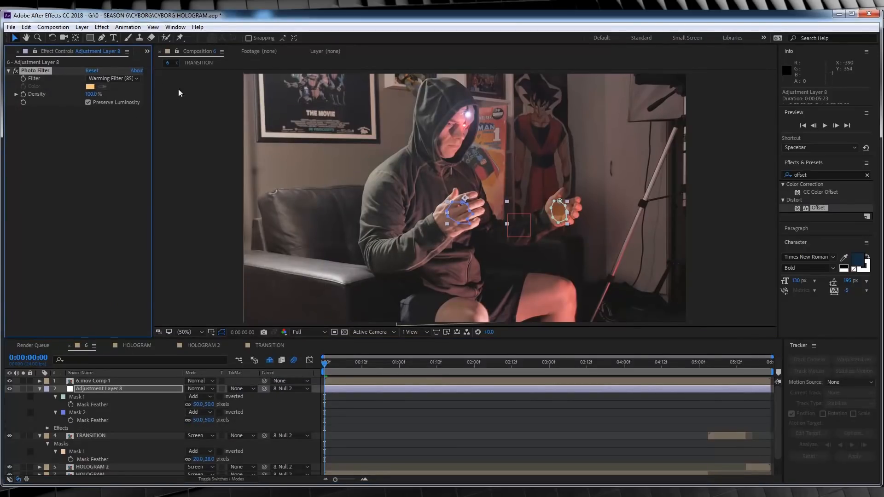
click(113, 78)
click(115, 159)
- Apply an Exposure effect to the adjustment layer and set the master exposure to 2.84
click(105, 27)
mouse_move(133, 111)
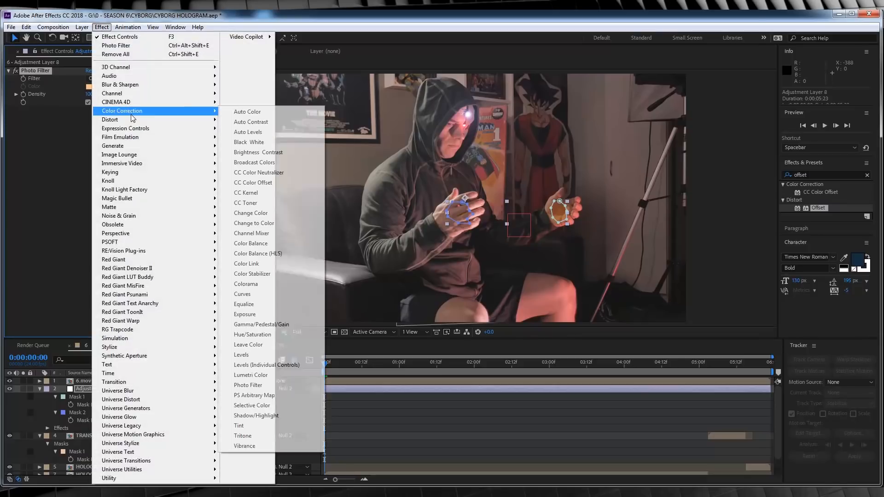
click(245, 314)
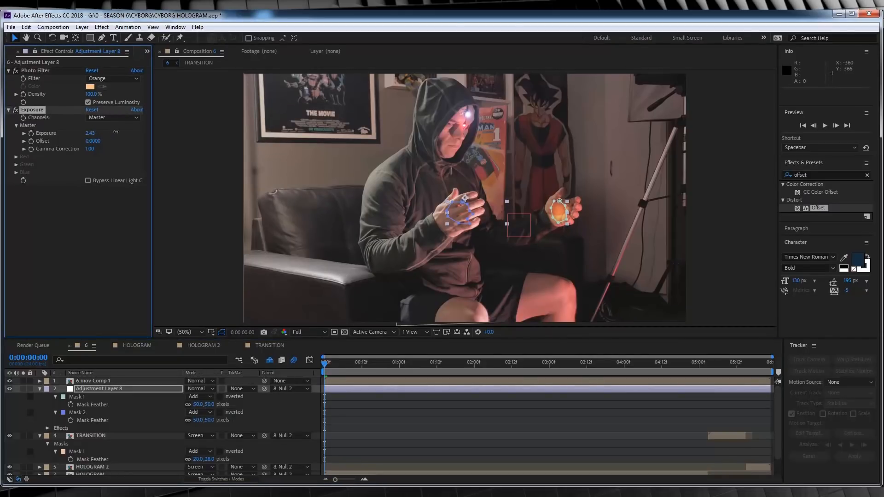
click(361, 428)
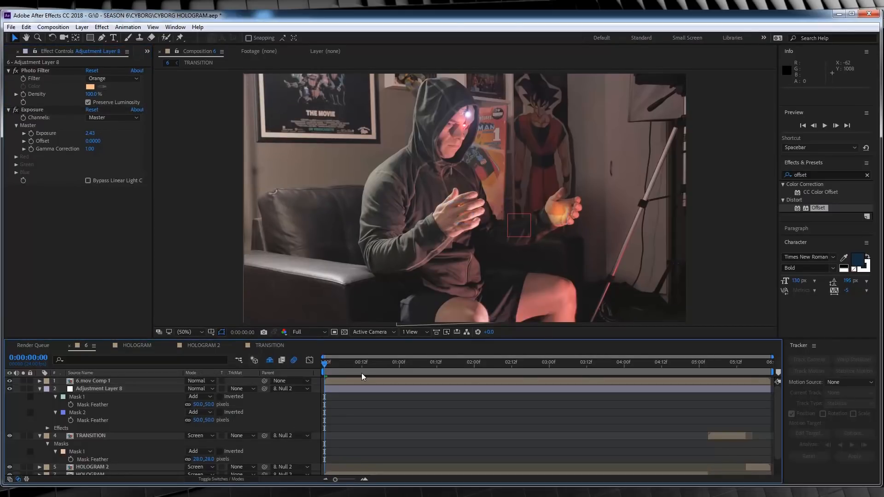
click(112, 390)
click(89, 133)
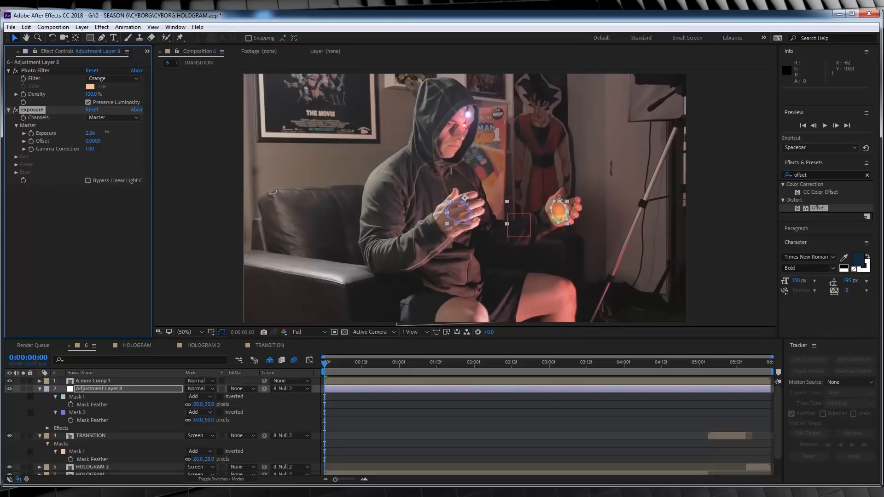
click(356, 383)
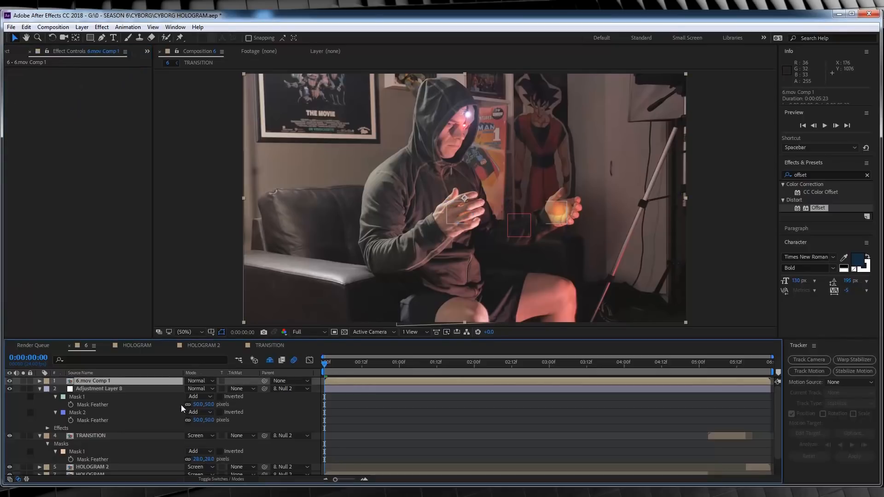
- Keyframe the adjustment layer's opacity from 0% at the composition start to a higher value at 0:00:00:12, and play back the glow
click(92, 389)
key(t)
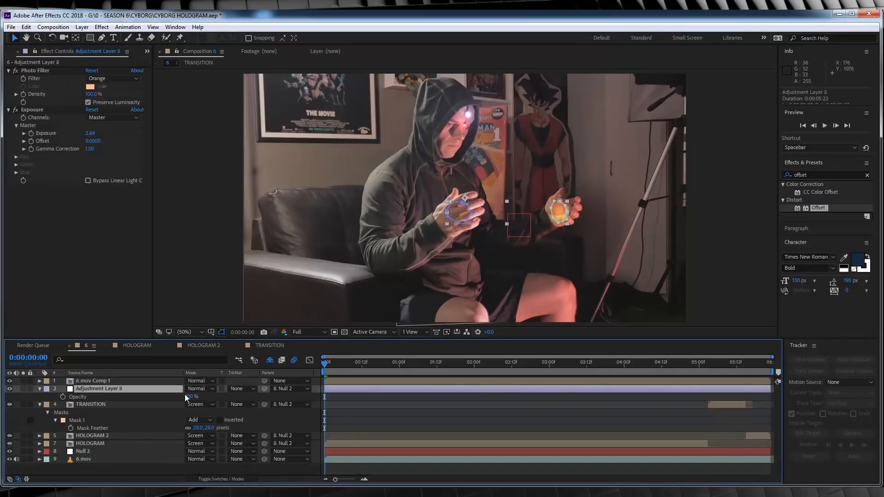
drag(187, 397, 63, 397)
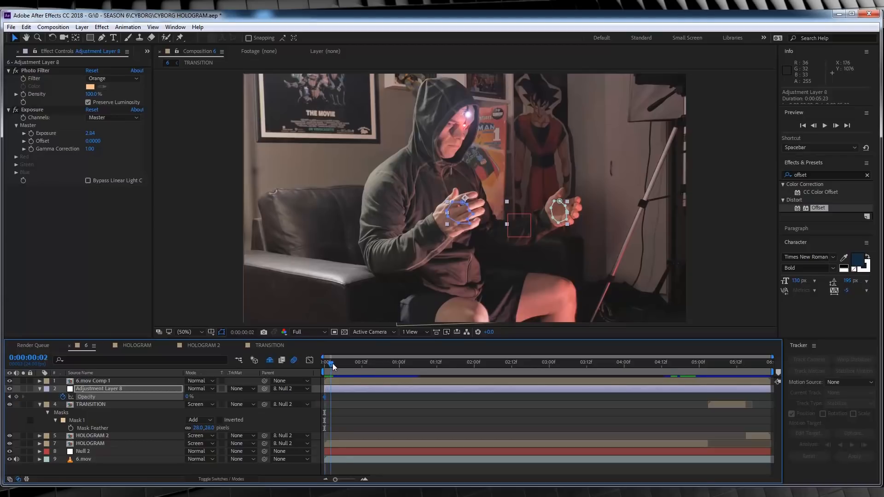
drag(356, 369, 364, 369)
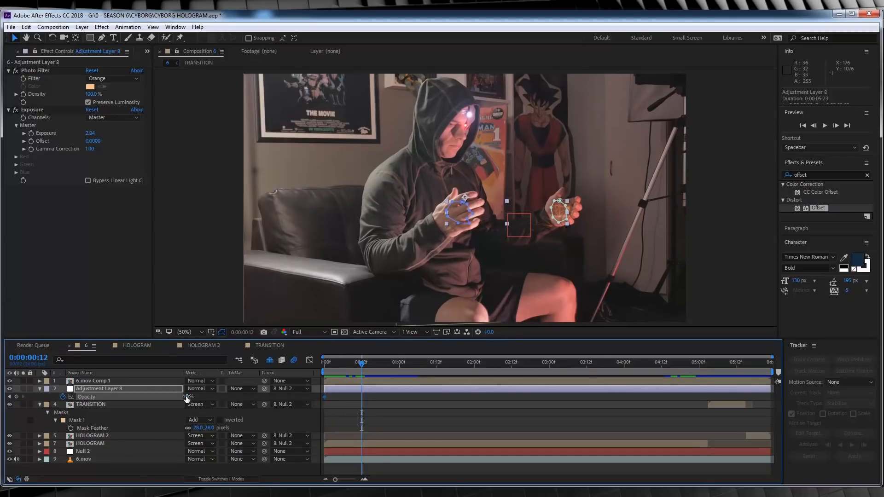
click(433, 431)
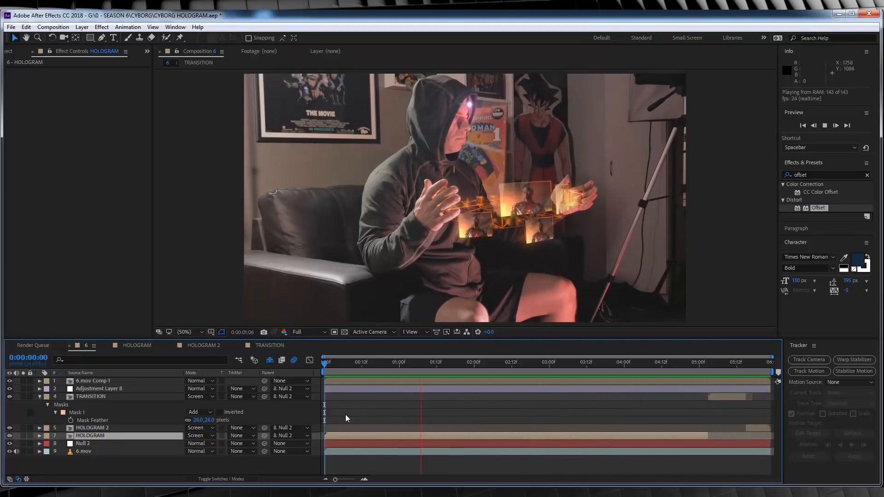
key(space)
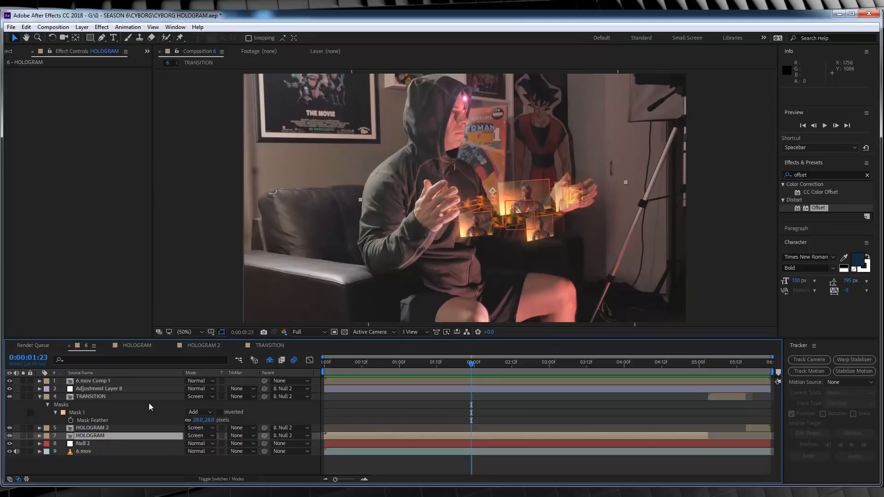